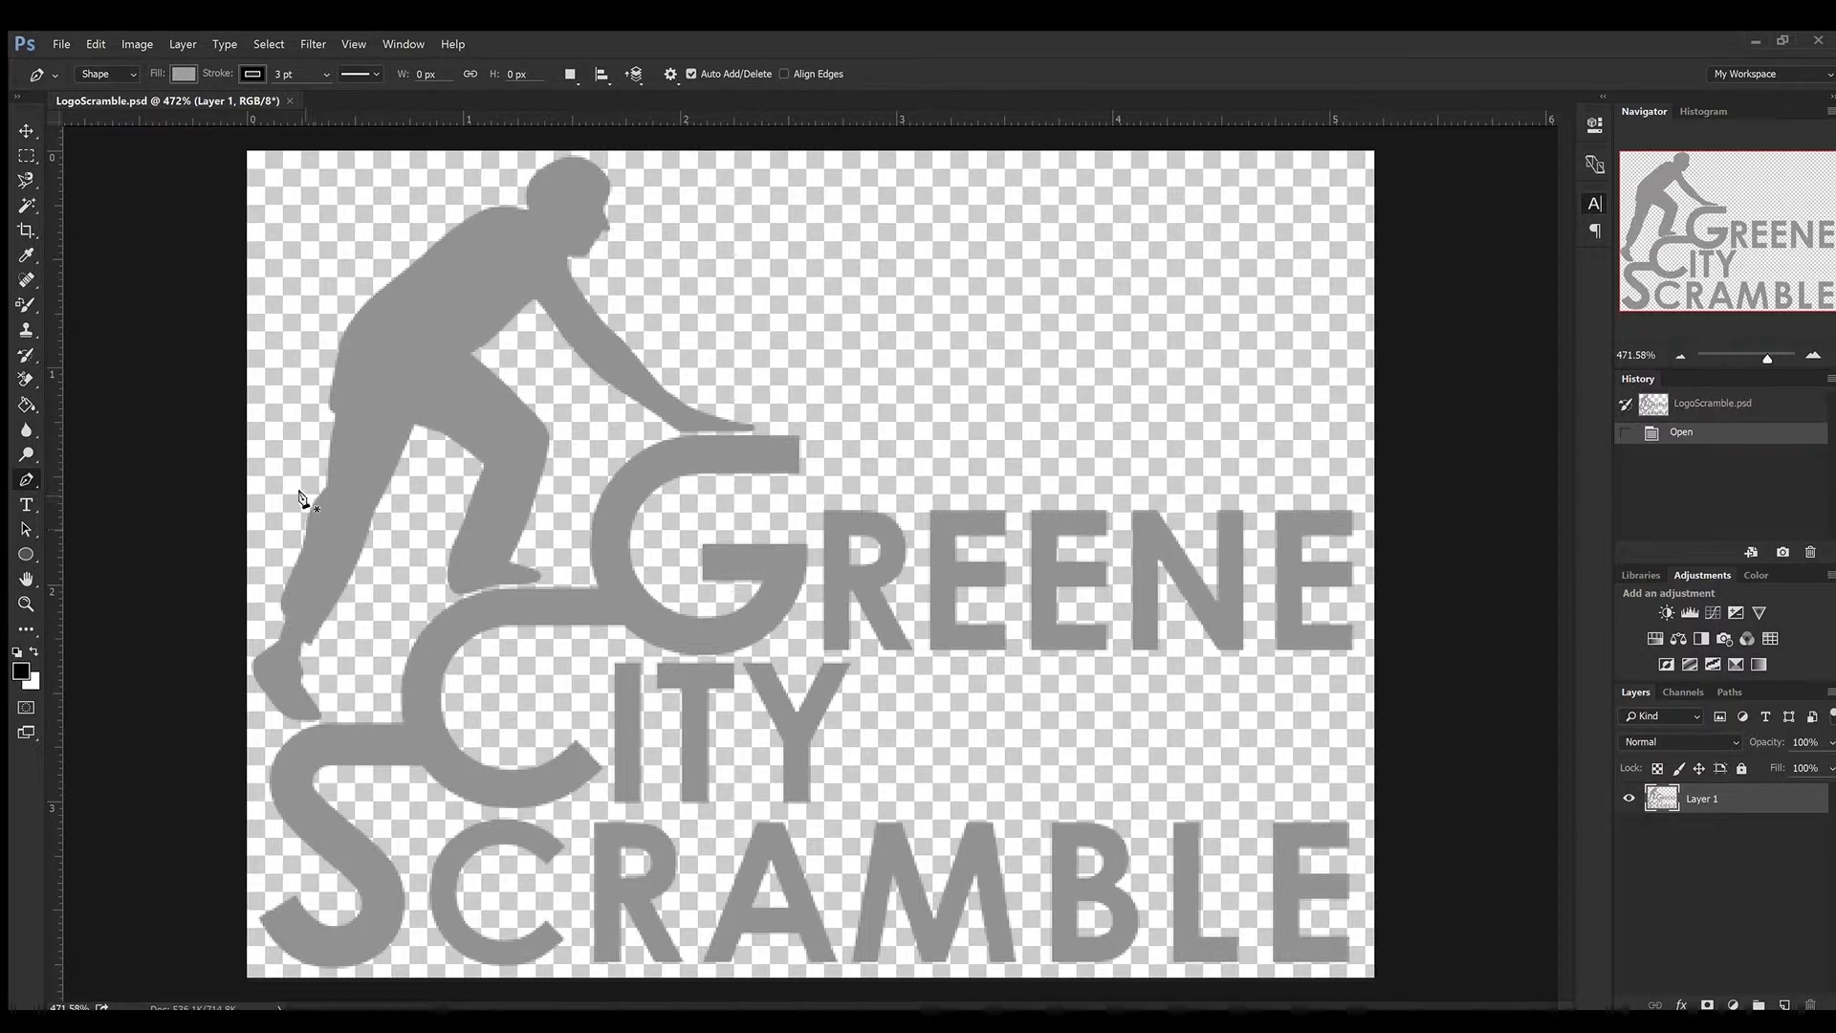
- Examine the climbing figure and the grey logo lettering up close
scroll(316, 442, up, 2)
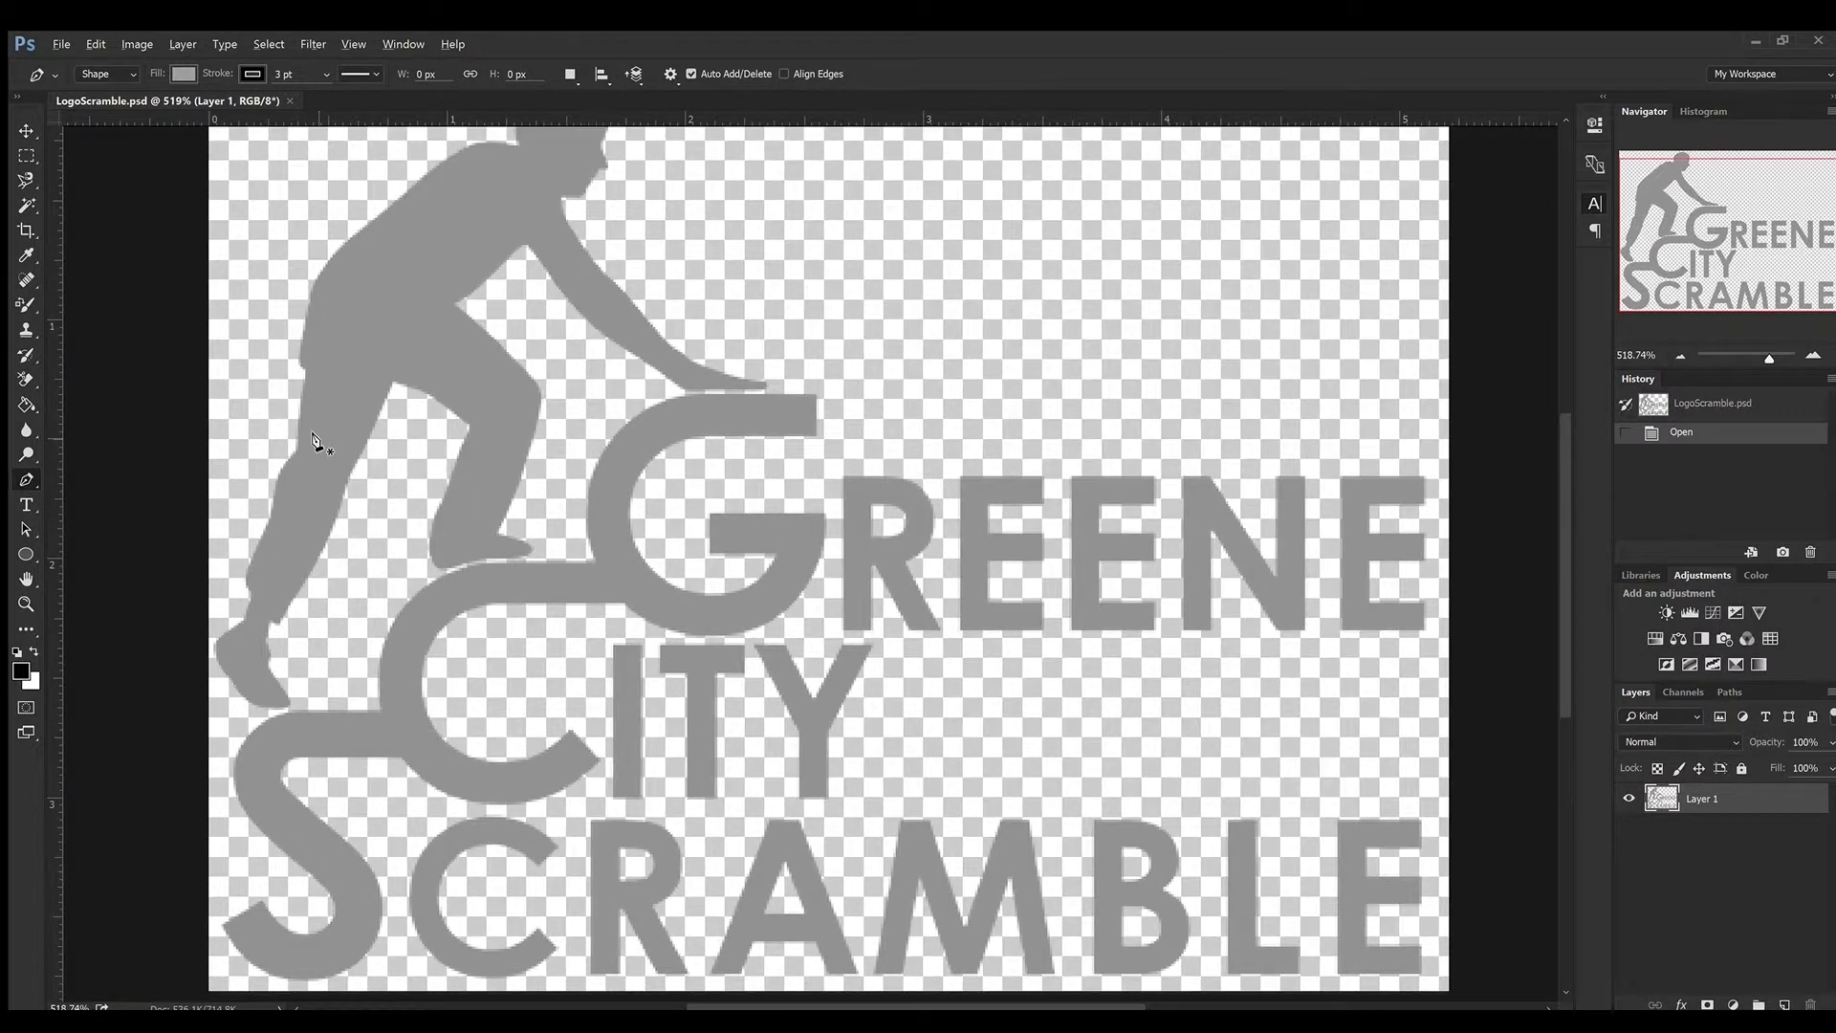
scroll(315, 437, up, 2)
scroll(353, 392, down, 2)
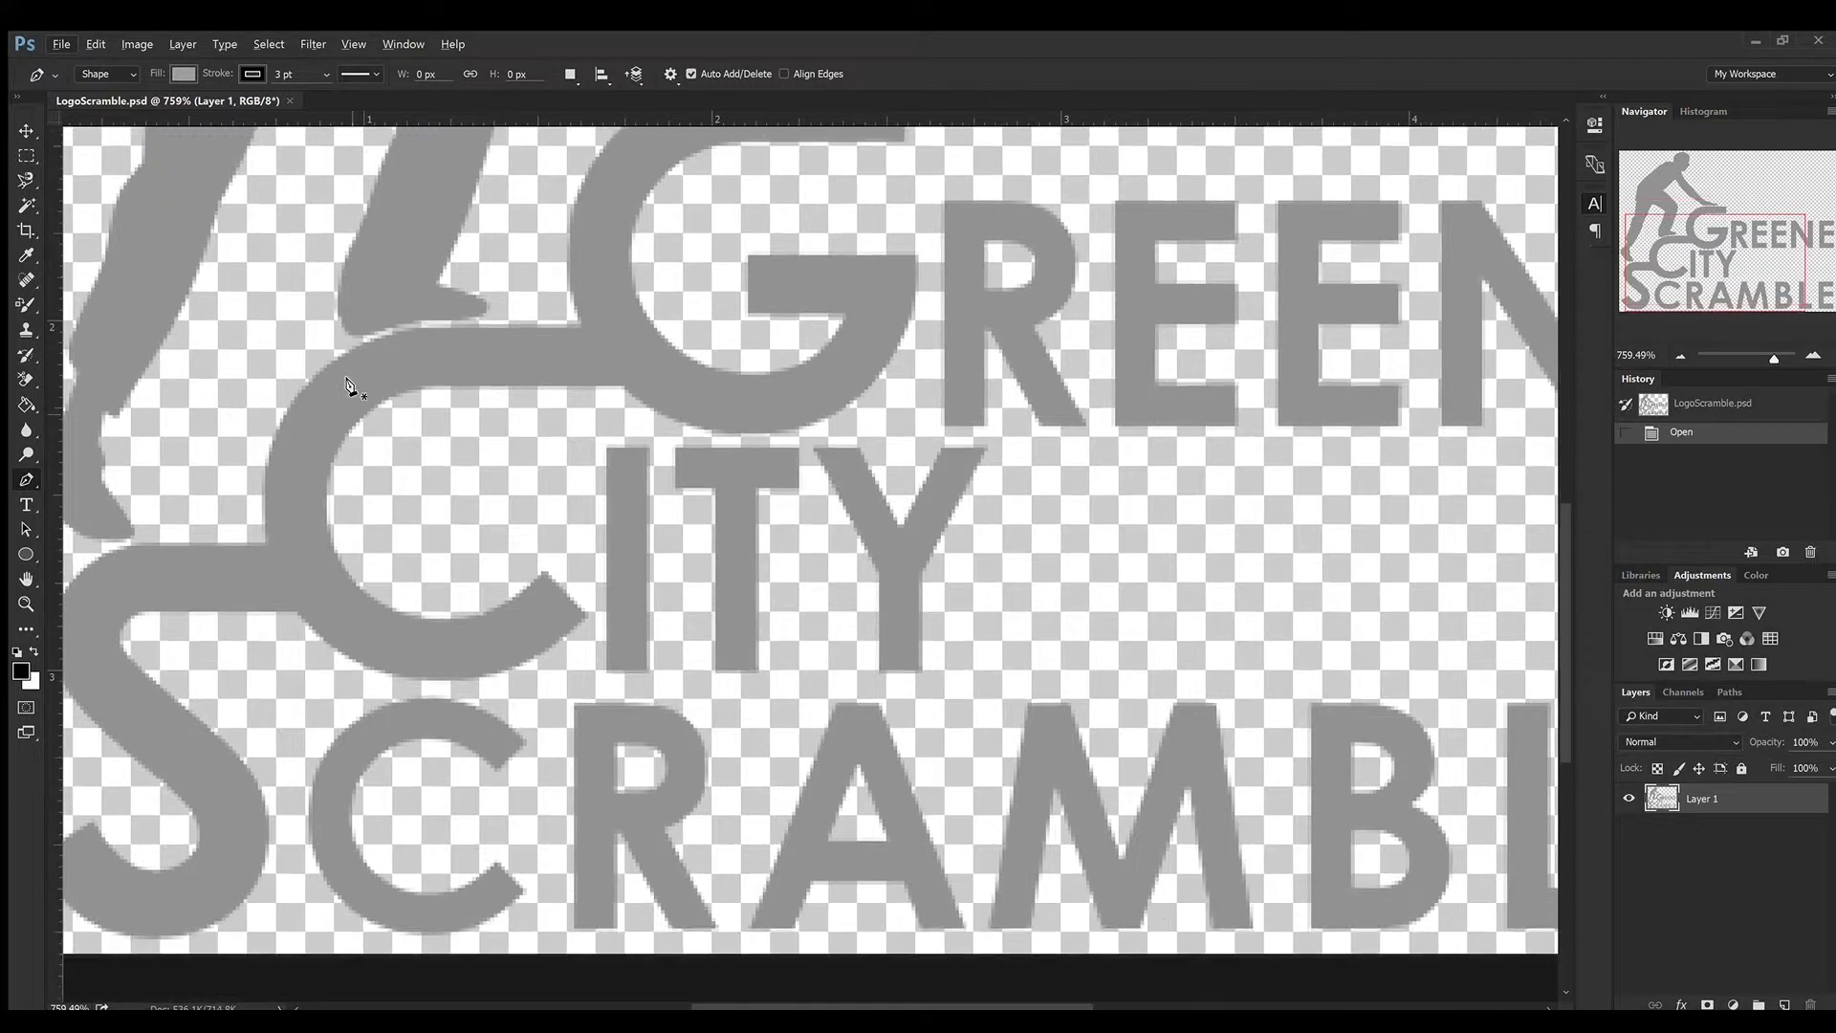
scroll(350, 386, up, 4)
scroll(347, 383, up, 5)
scroll(347, 383, left, 1)
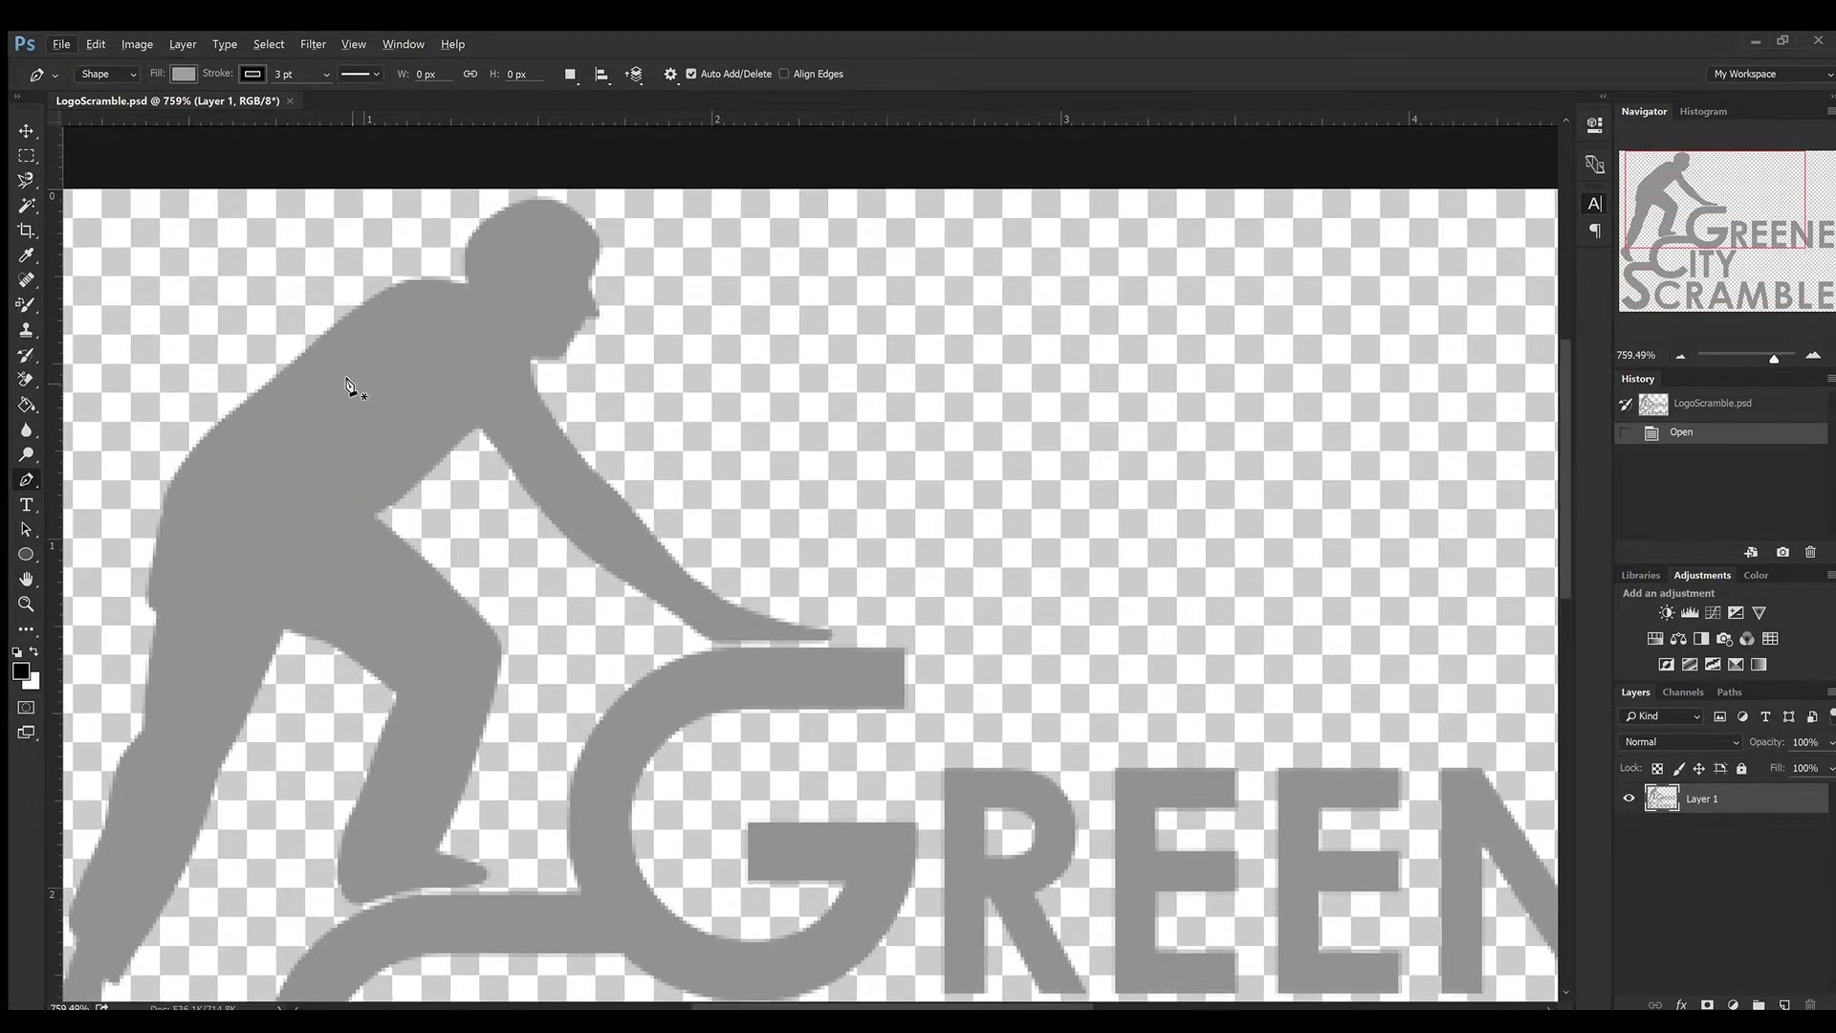
scroll(346, 382, left, 4)
scroll(706, 407, down, 2)
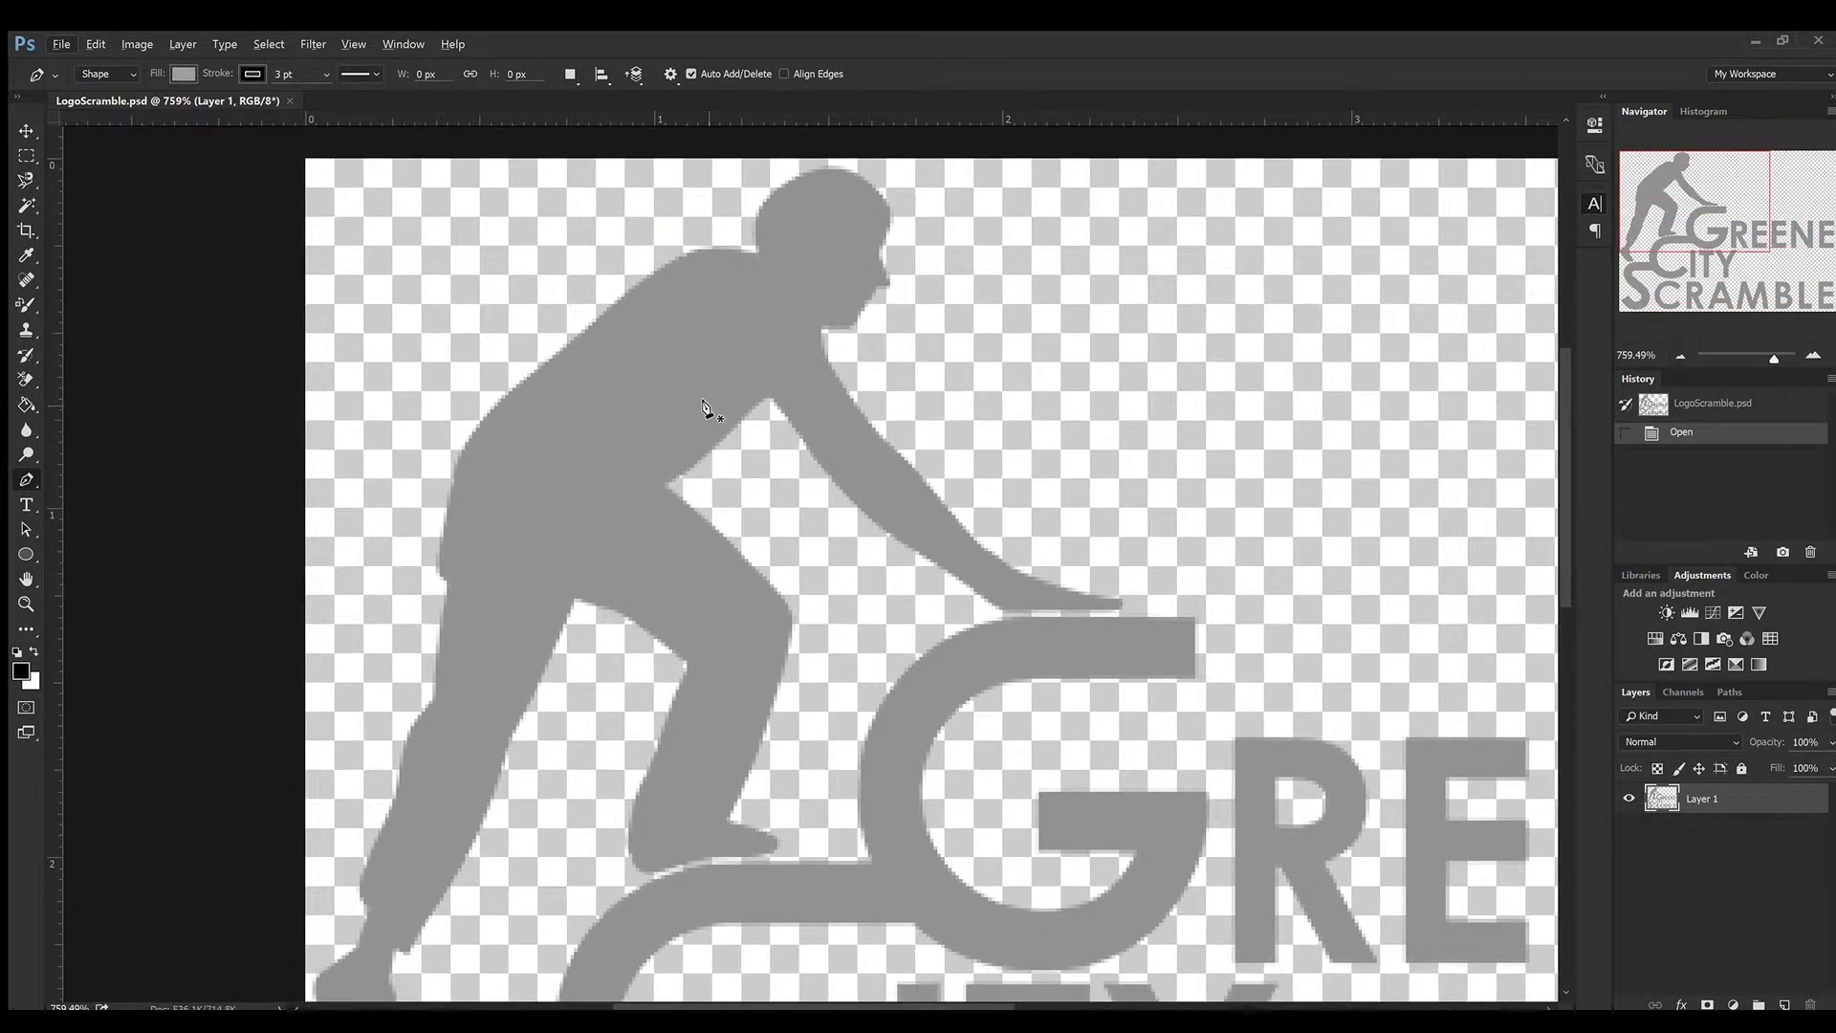
scroll(703, 406, down, 1)
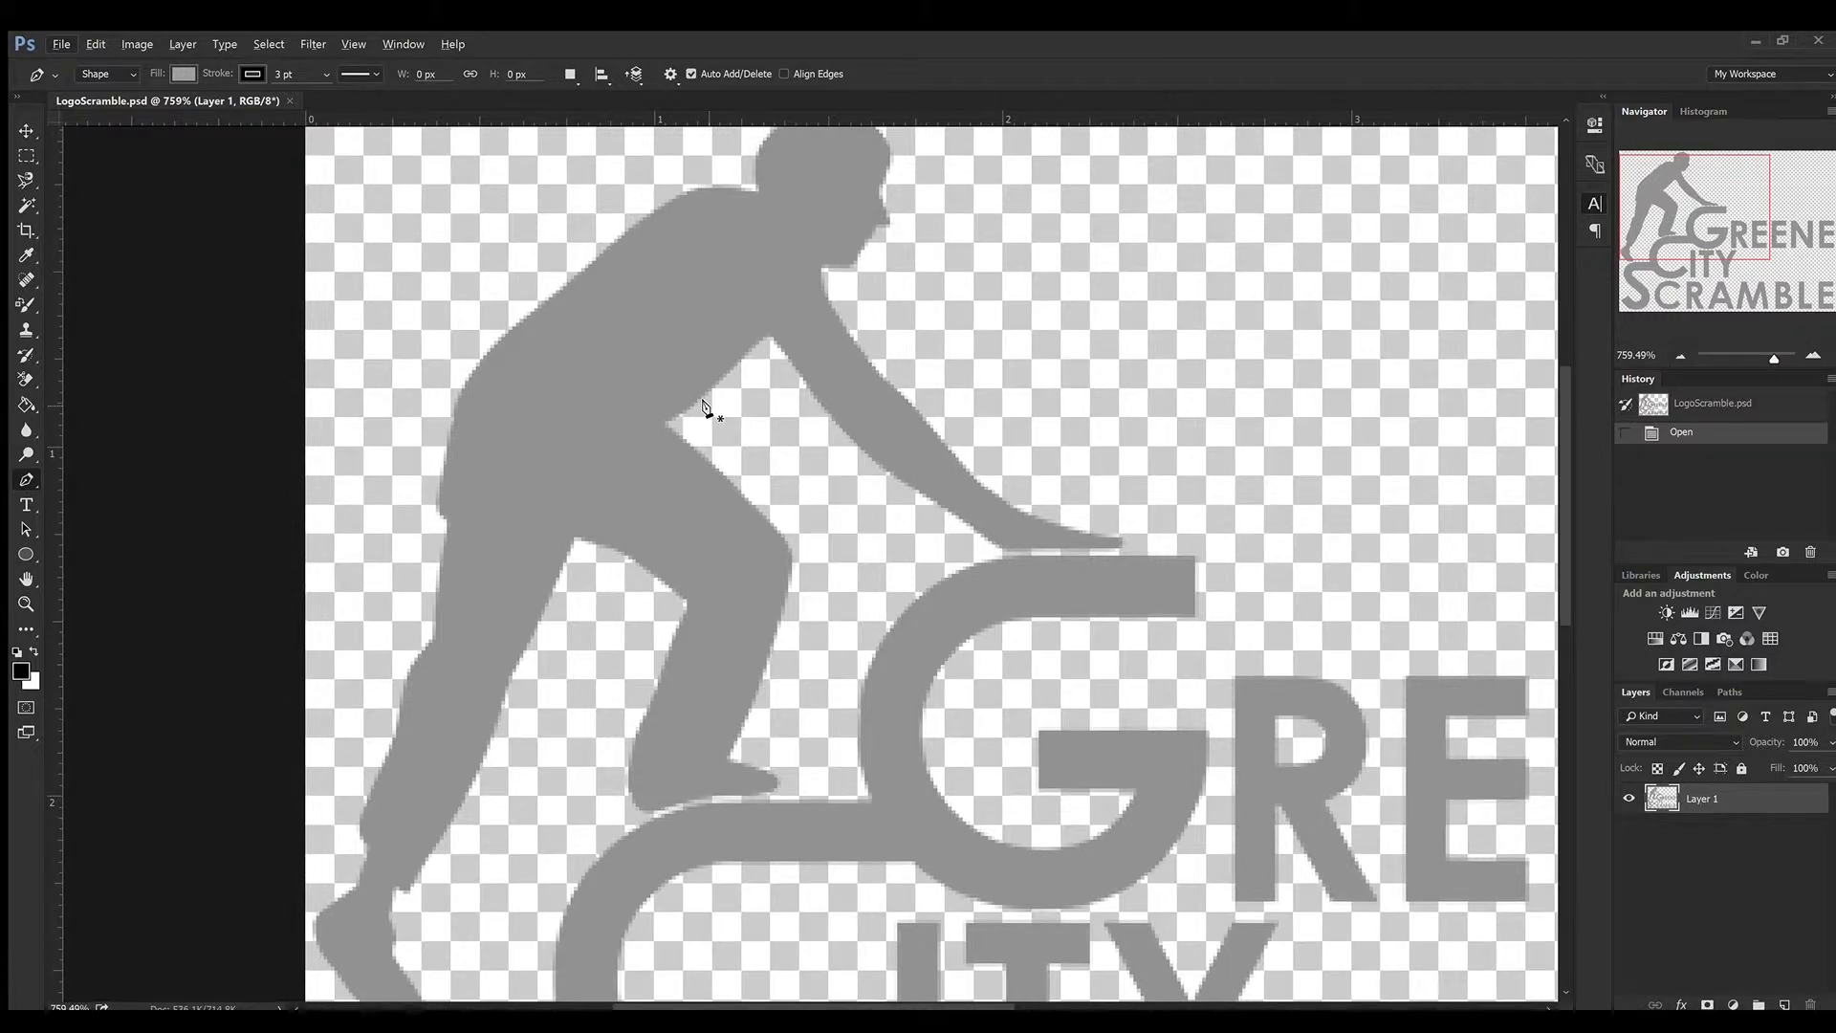
scroll(703, 407, down, 1)
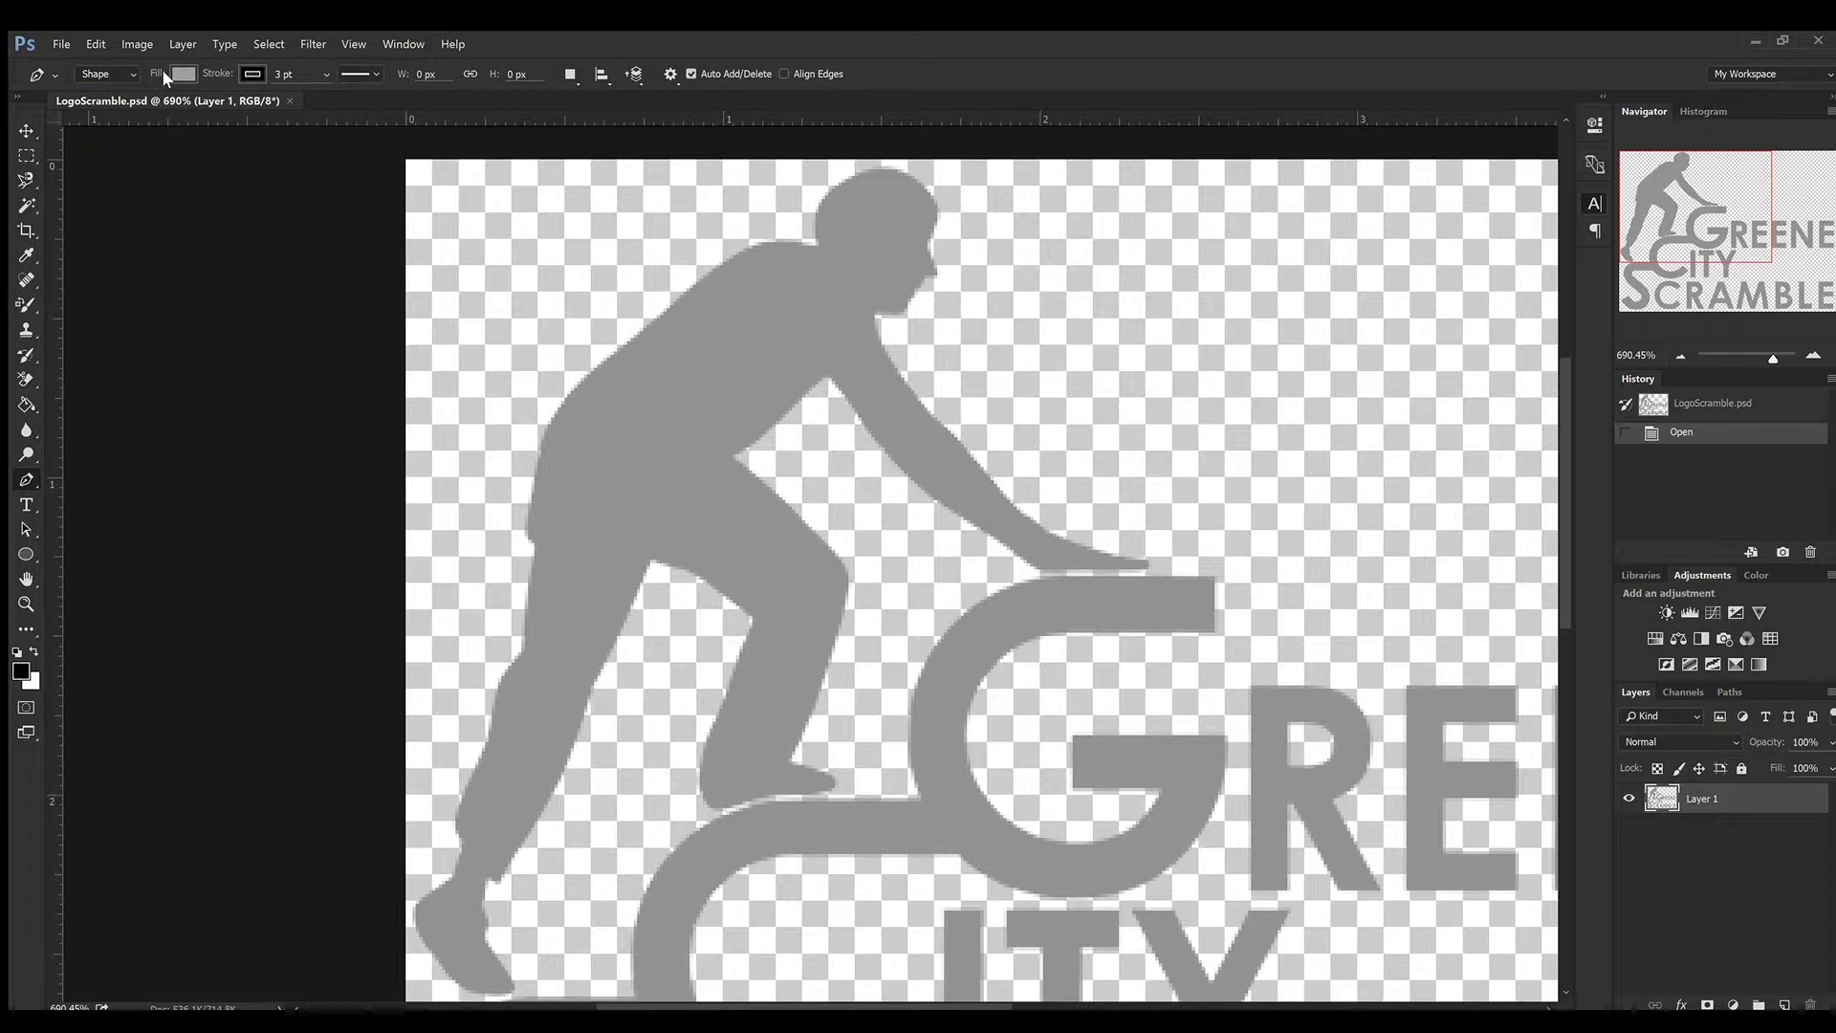
- Start a Pen tool shape with no fill and trace the figure's back from the lower back to the shoulder
click(99, 108)
click(554, 410)
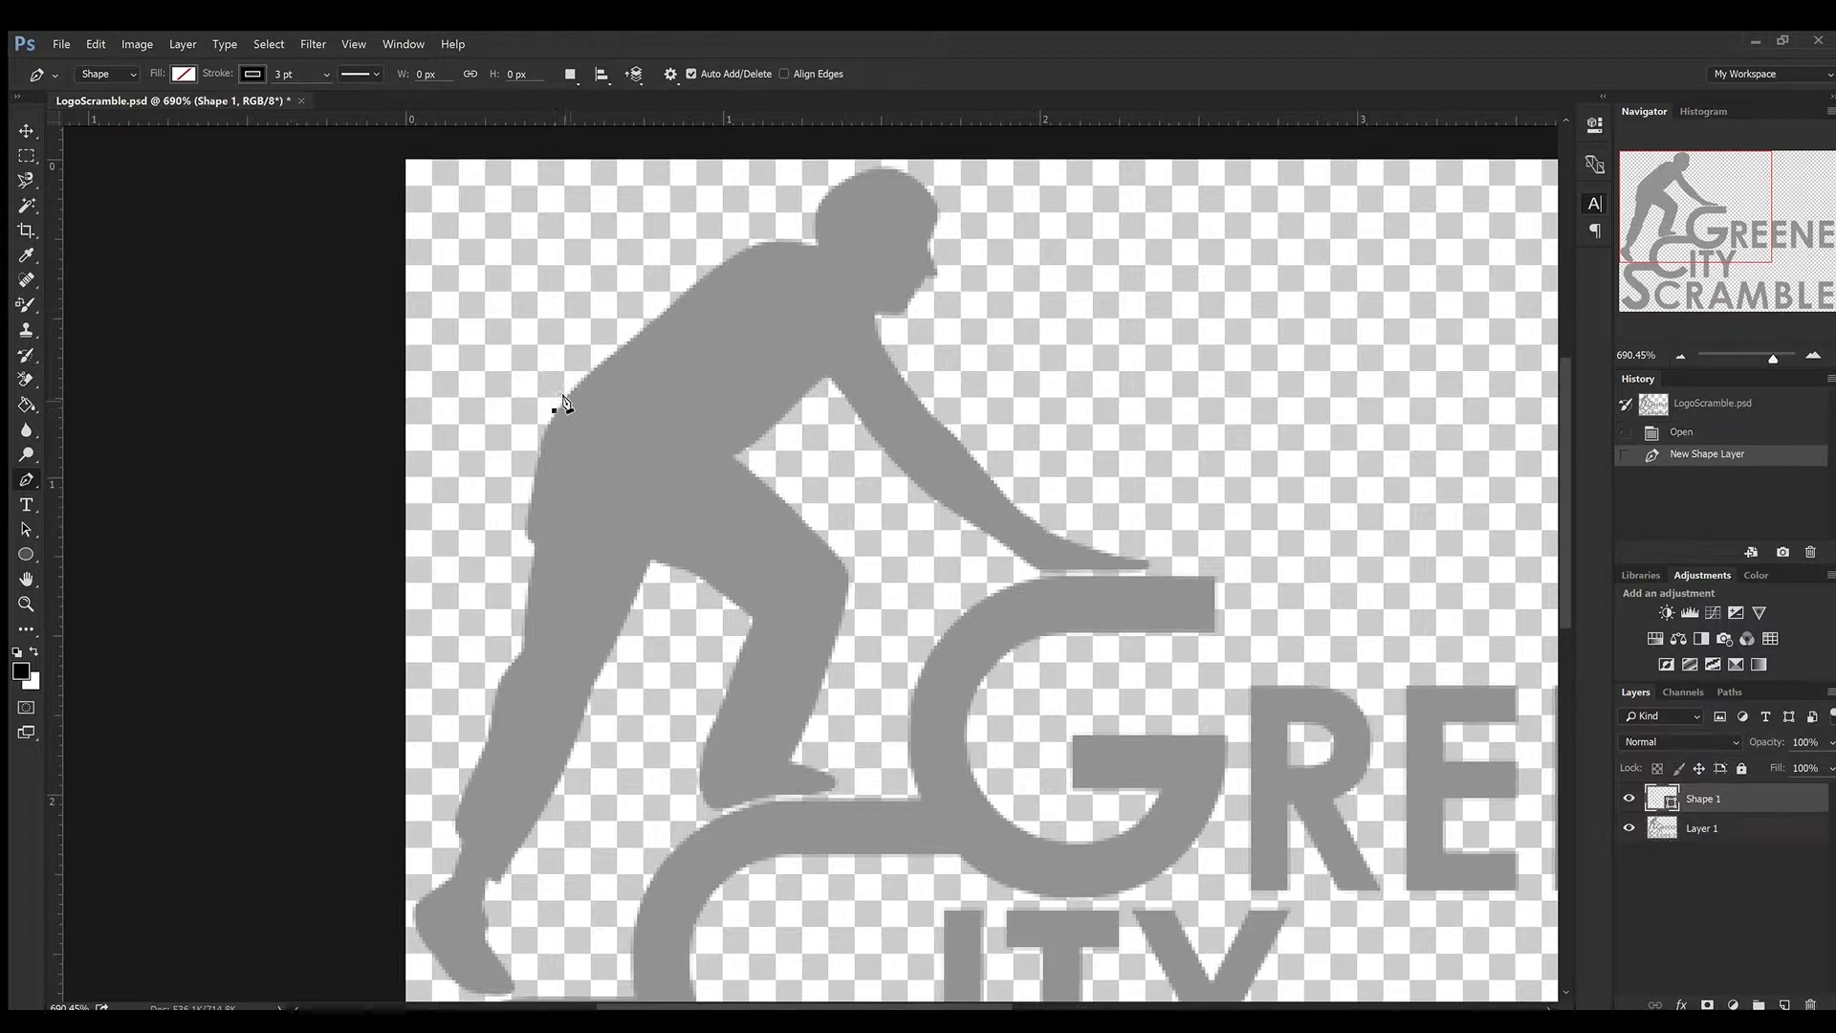
click(586, 390)
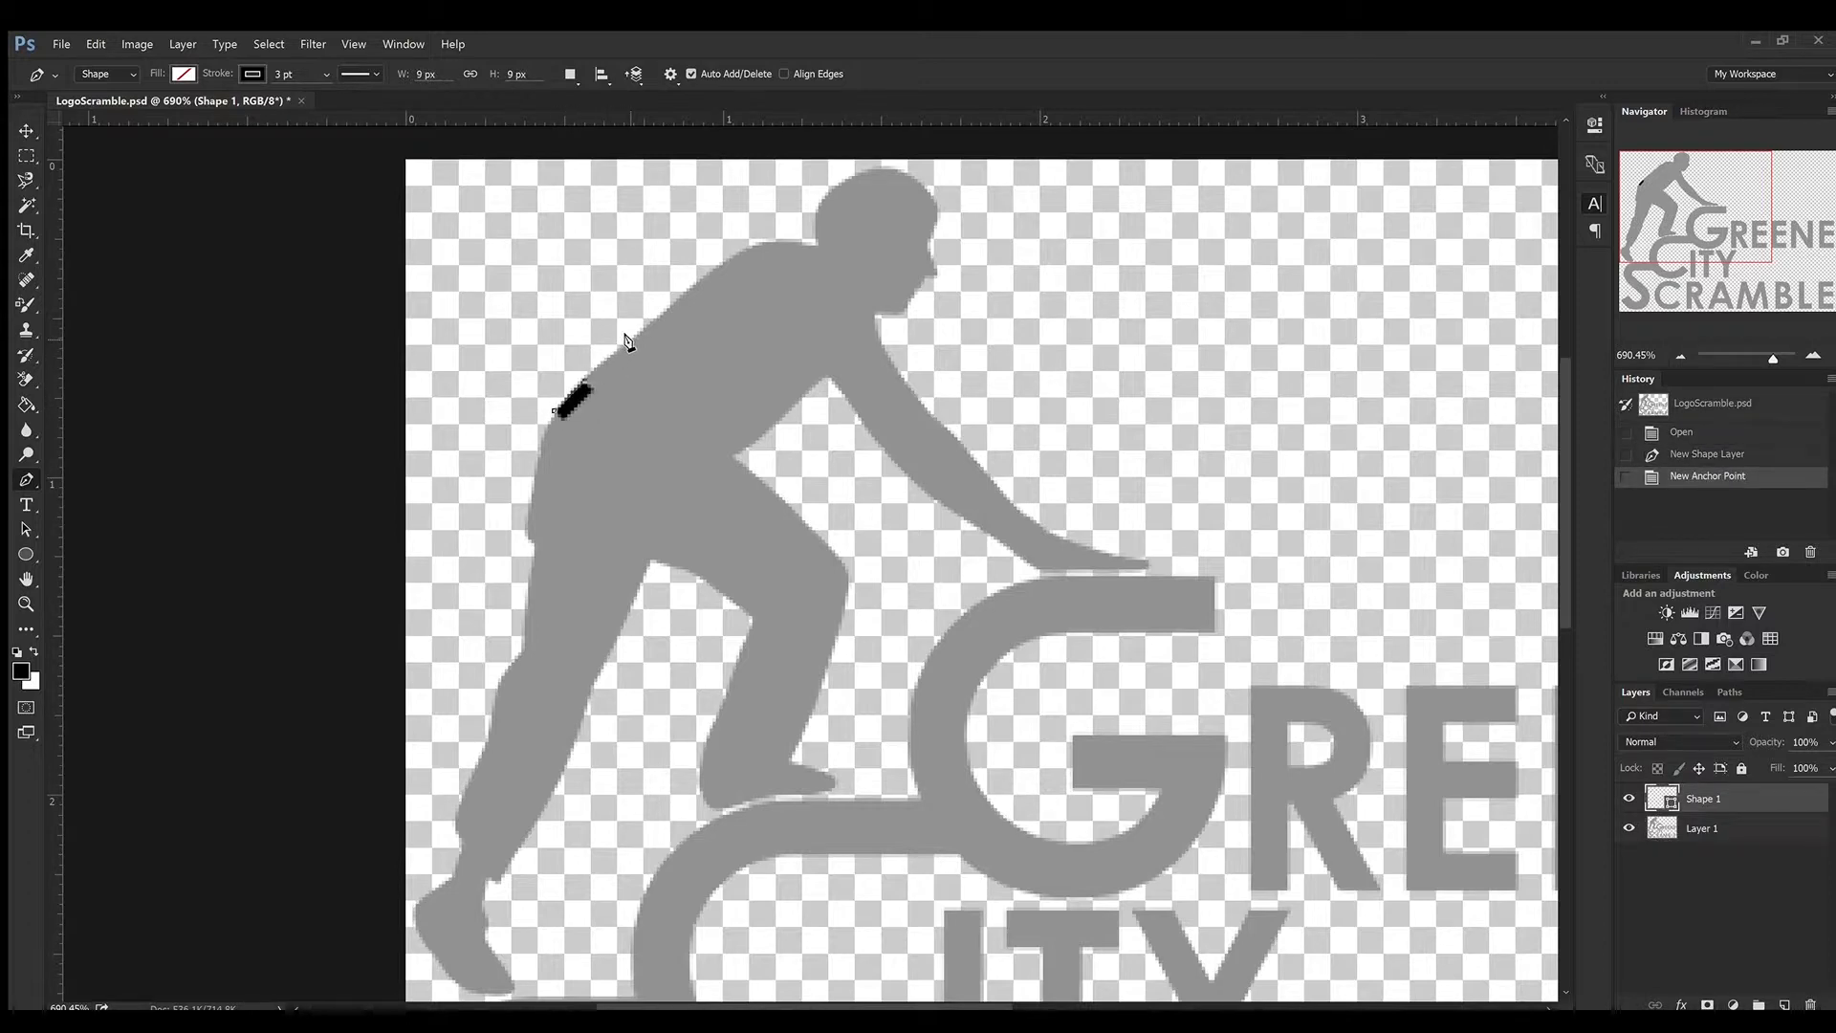
click(631, 340)
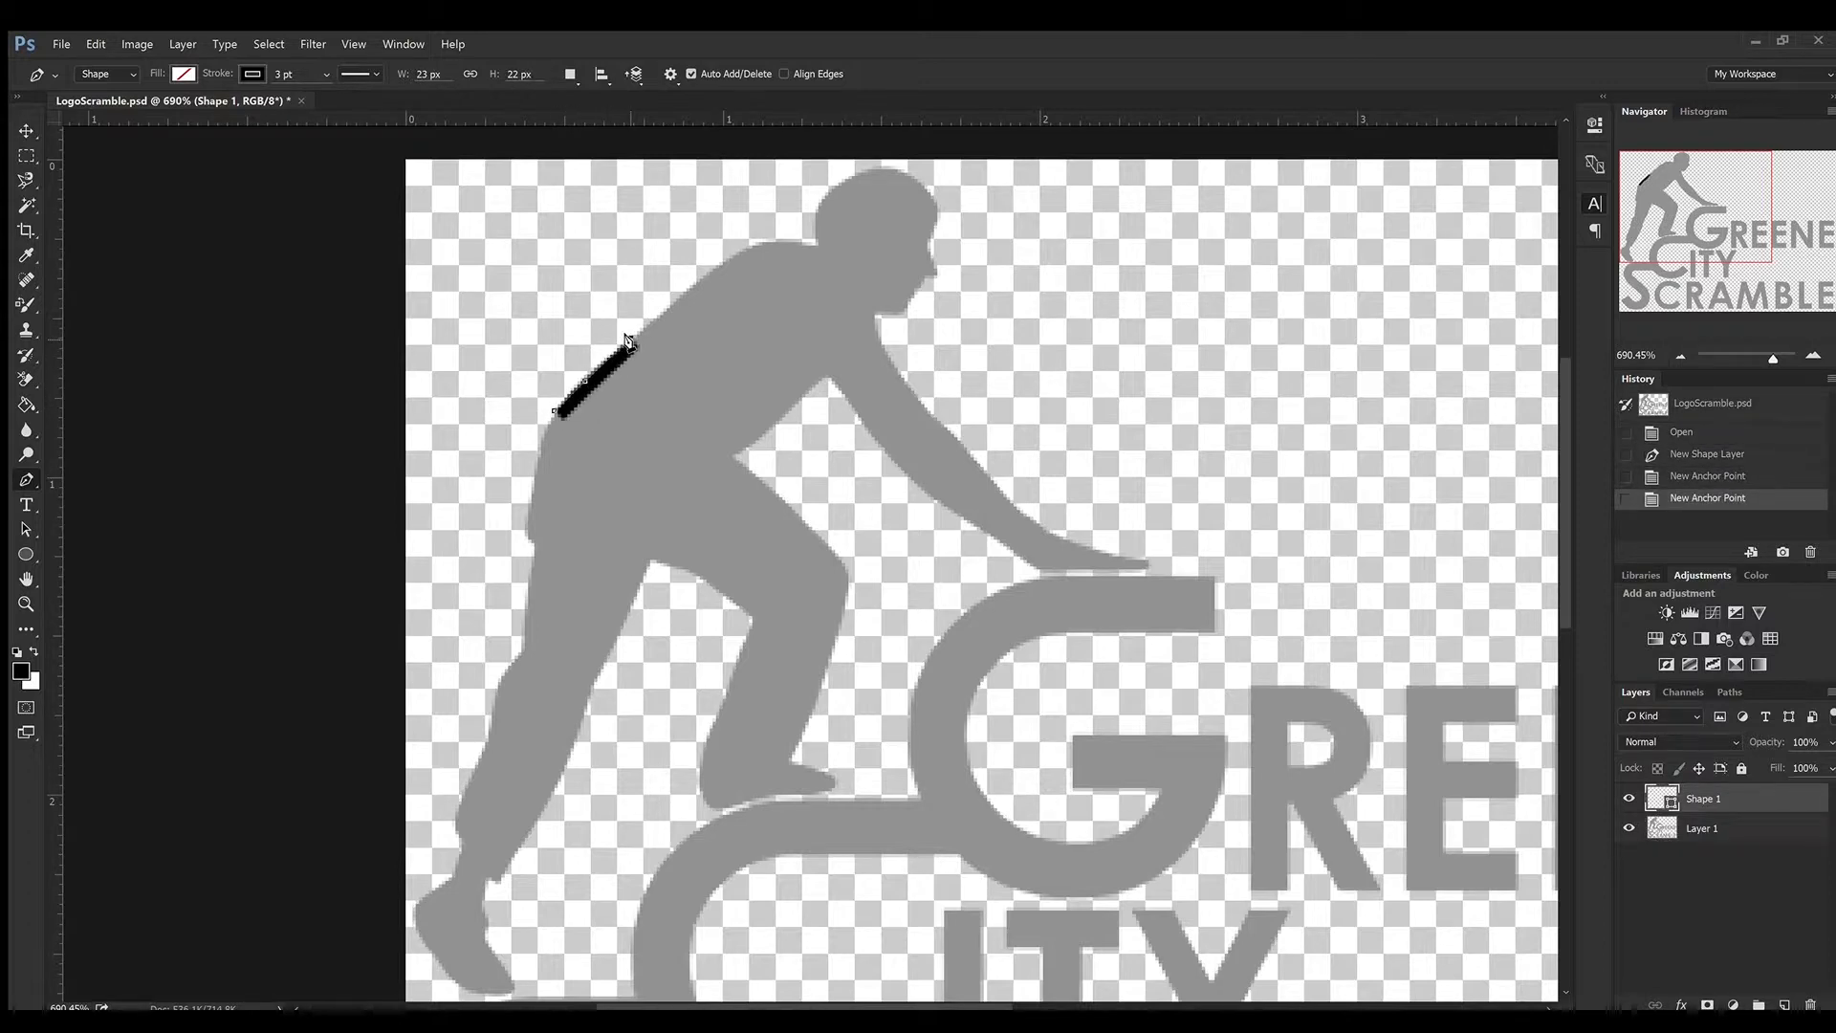
click(679, 308)
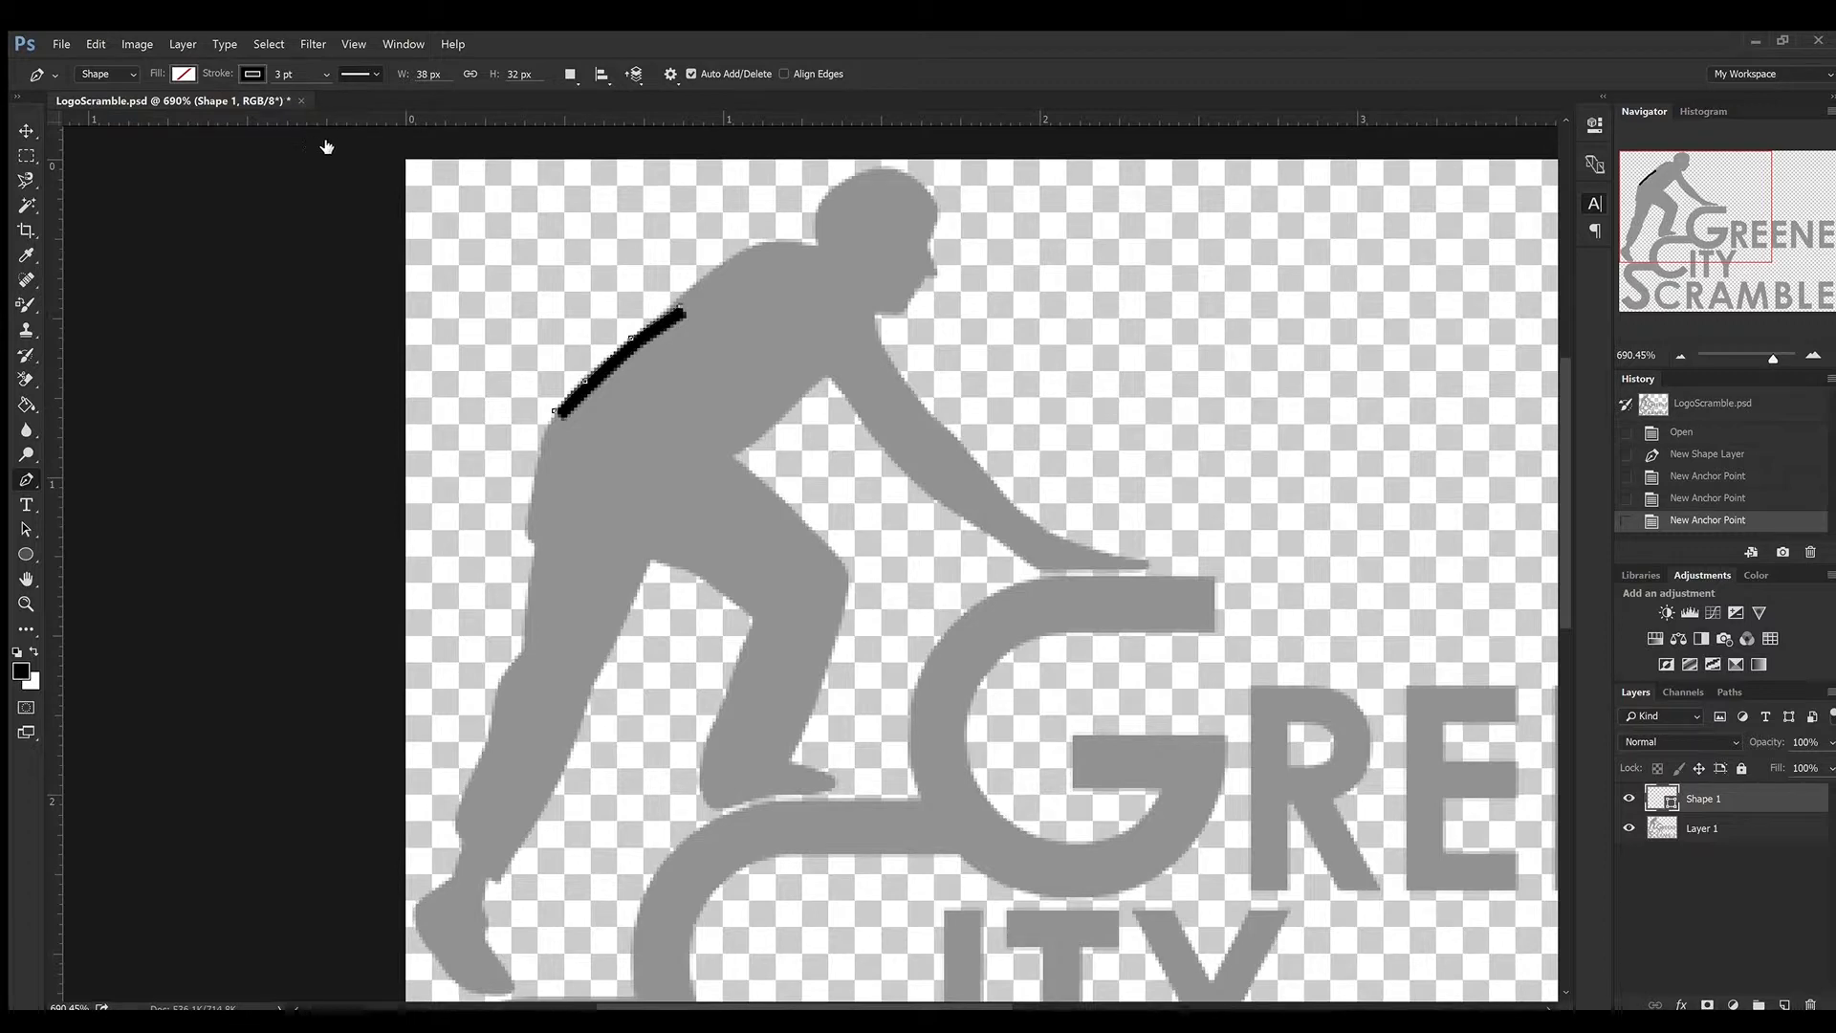
click(704, 277)
click(746, 249)
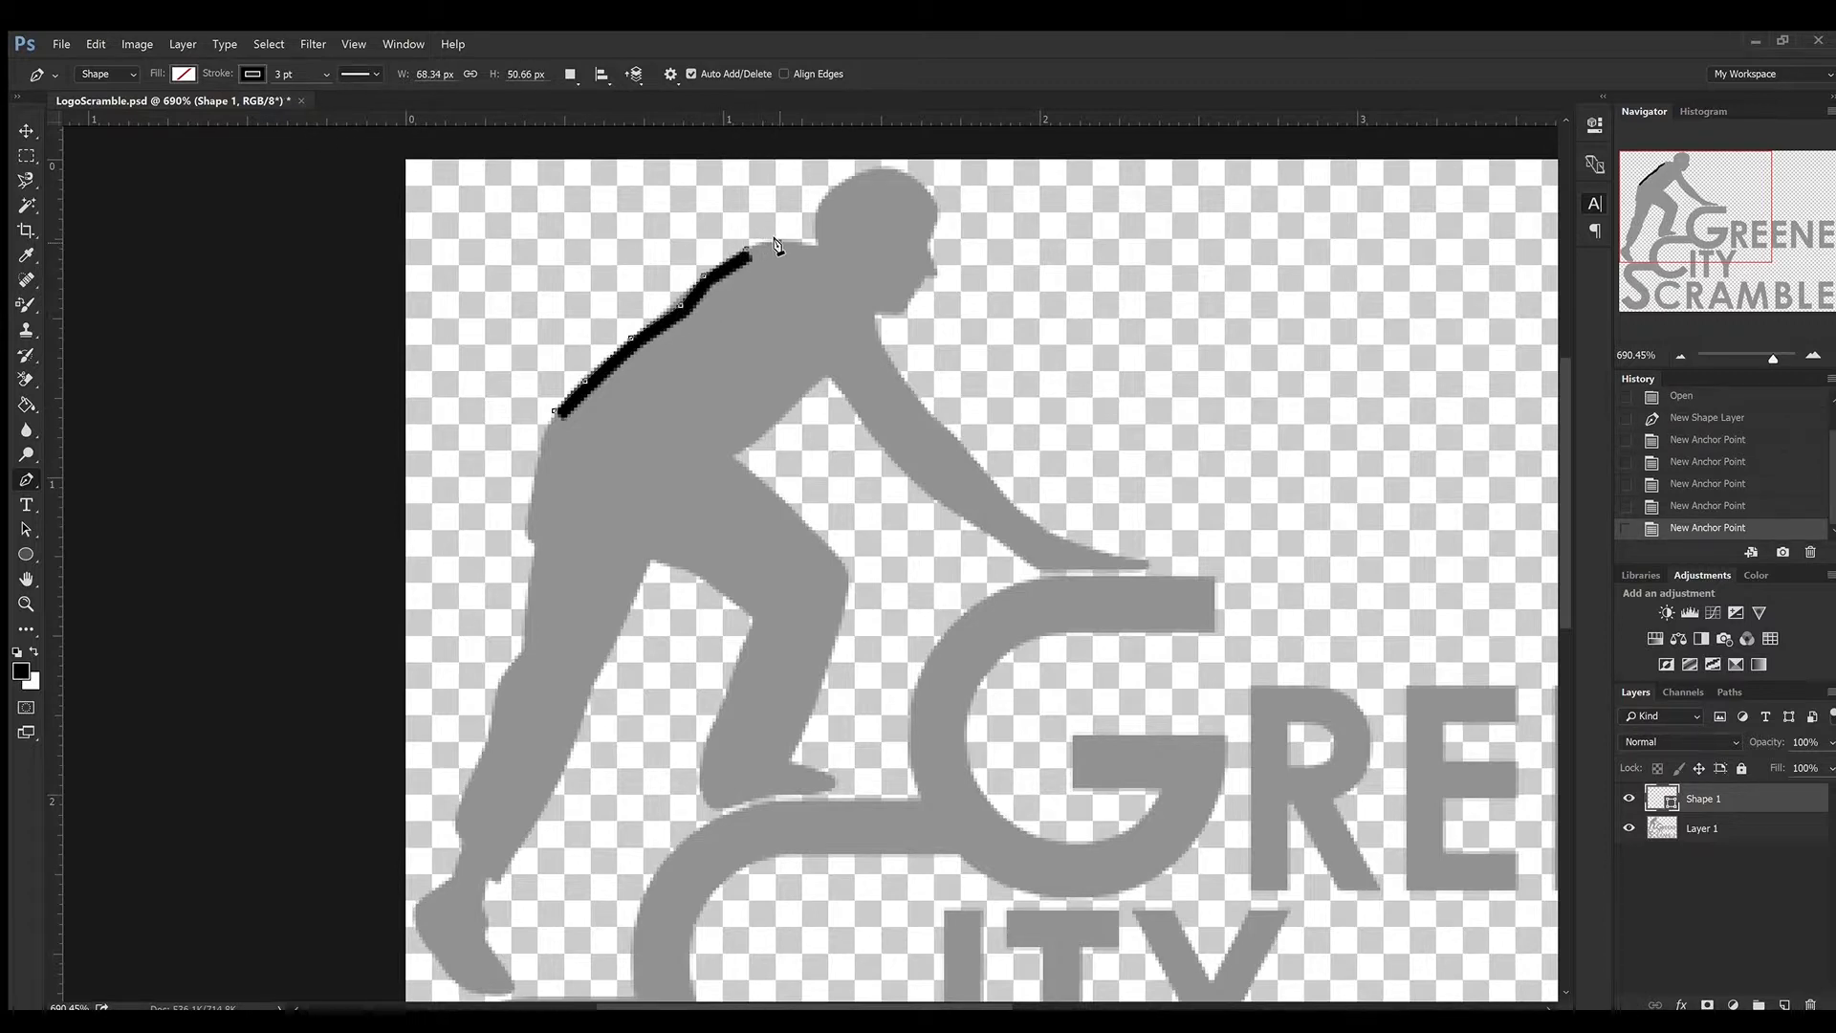
- Continue the pen outline over the shoulder and neck and around the back and crown of the head
click(779, 243)
click(801, 239)
click(819, 248)
click(820, 235)
click(819, 216)
click(823, 199)
click(842, 187)
click(882, 173)
click(892, 173)
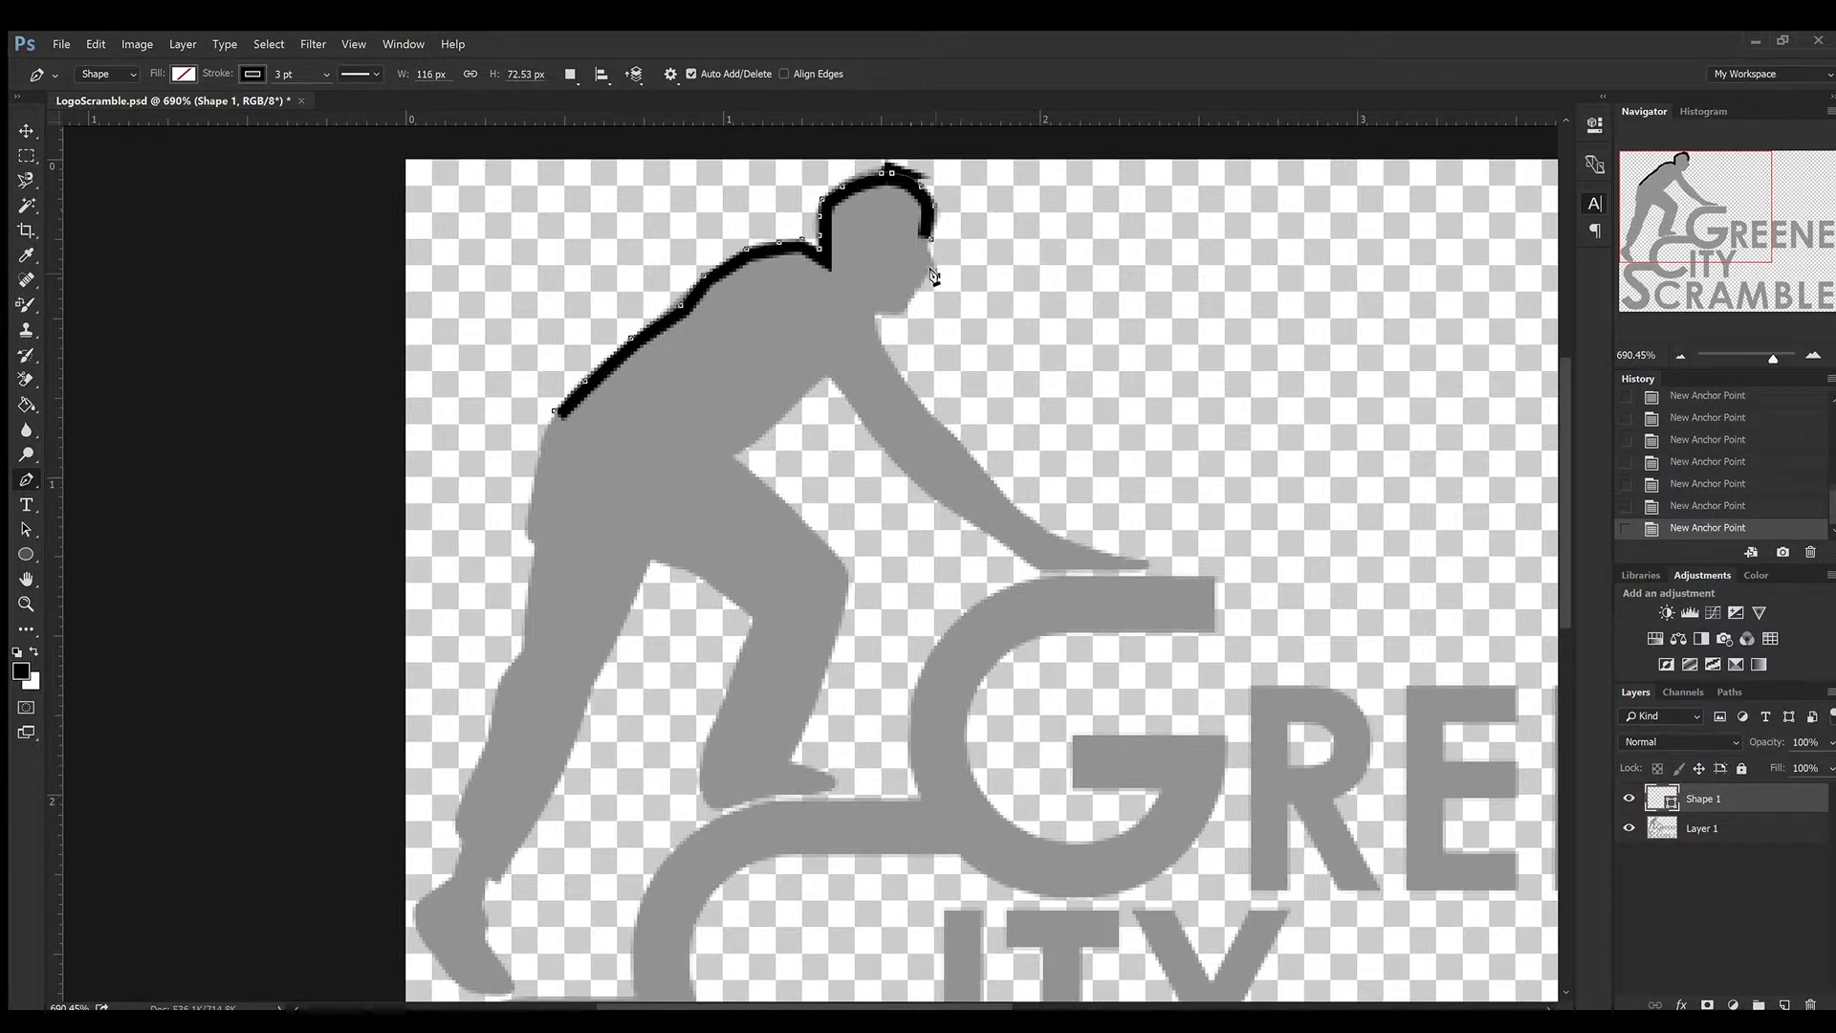
- Trace the face, both edges of the outstretched arm, the chest and the front of the bent leg
click(926, 490)
click(731, 450)
click(841, 562)
click(809, 717)
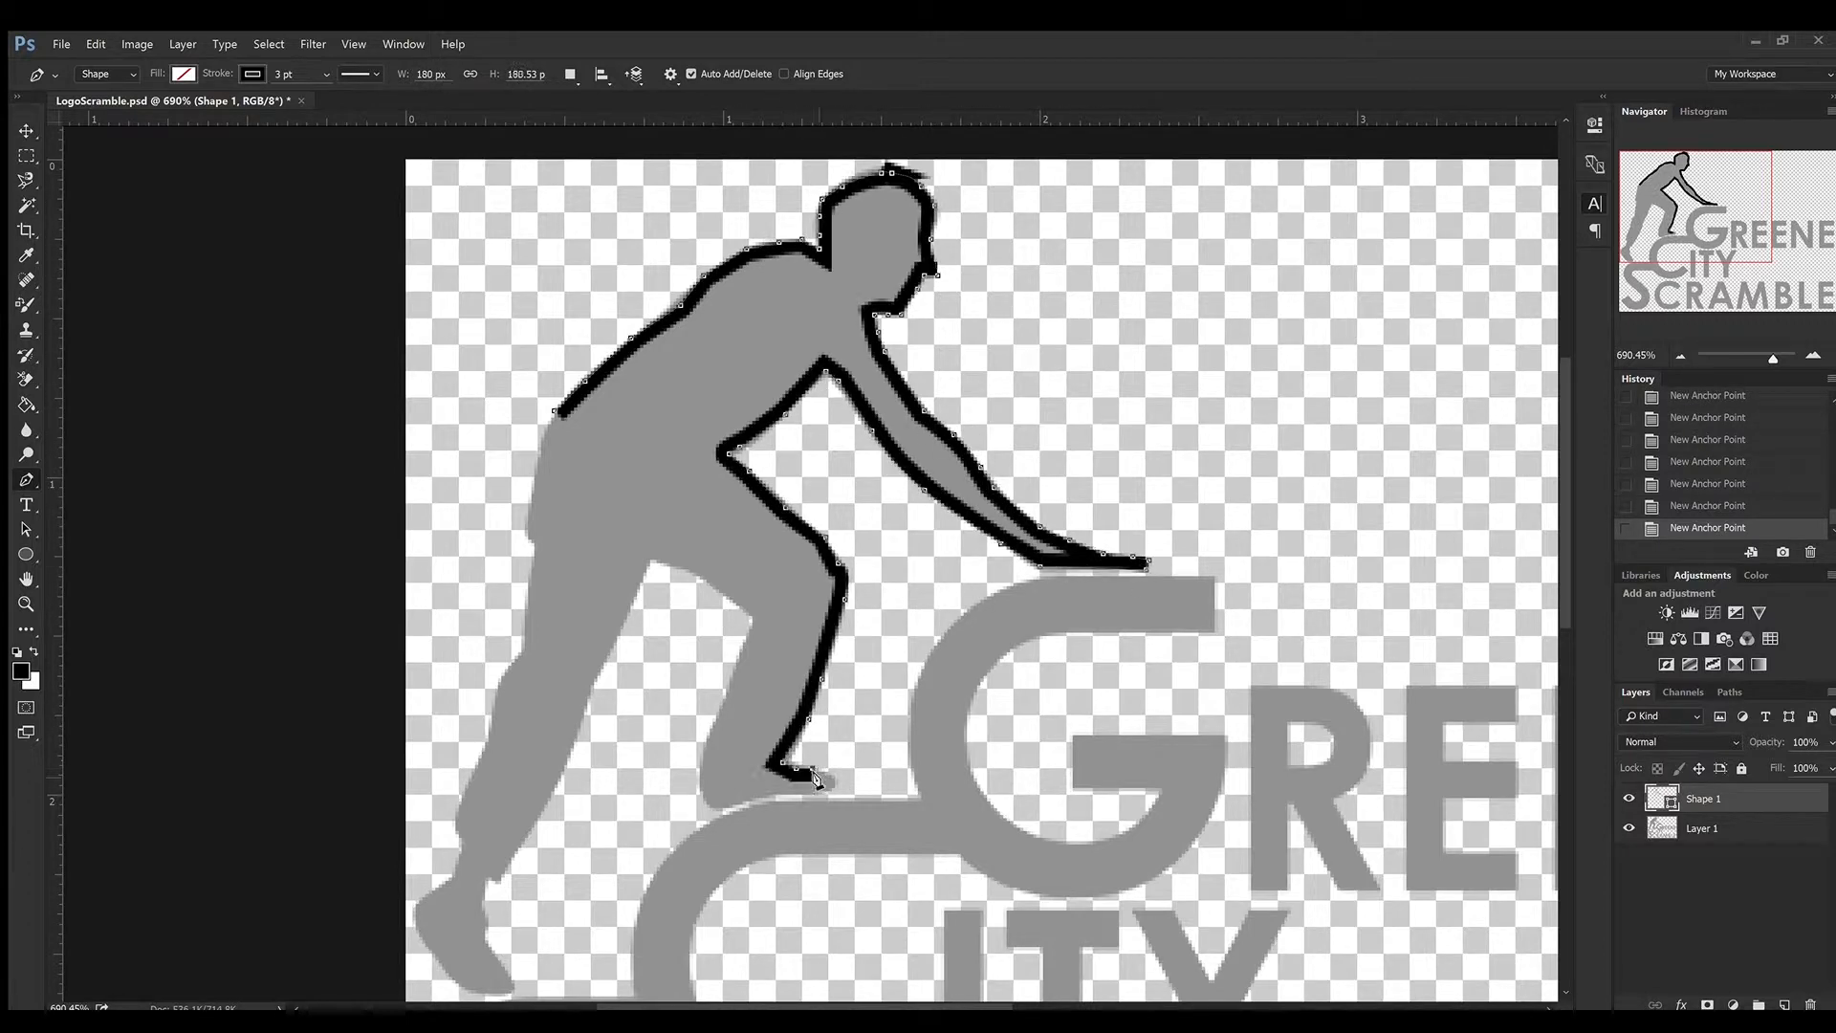
- Trace around the front foot, along the inner edges of both legs and around the rear foot to the ankle
click(822, 789)
click(756, 617)
click(650, 554)
click(531, 823)
click(495, 883)
click(514, 987)
click(470, 993)
click(416, 904)
click(459, 829)
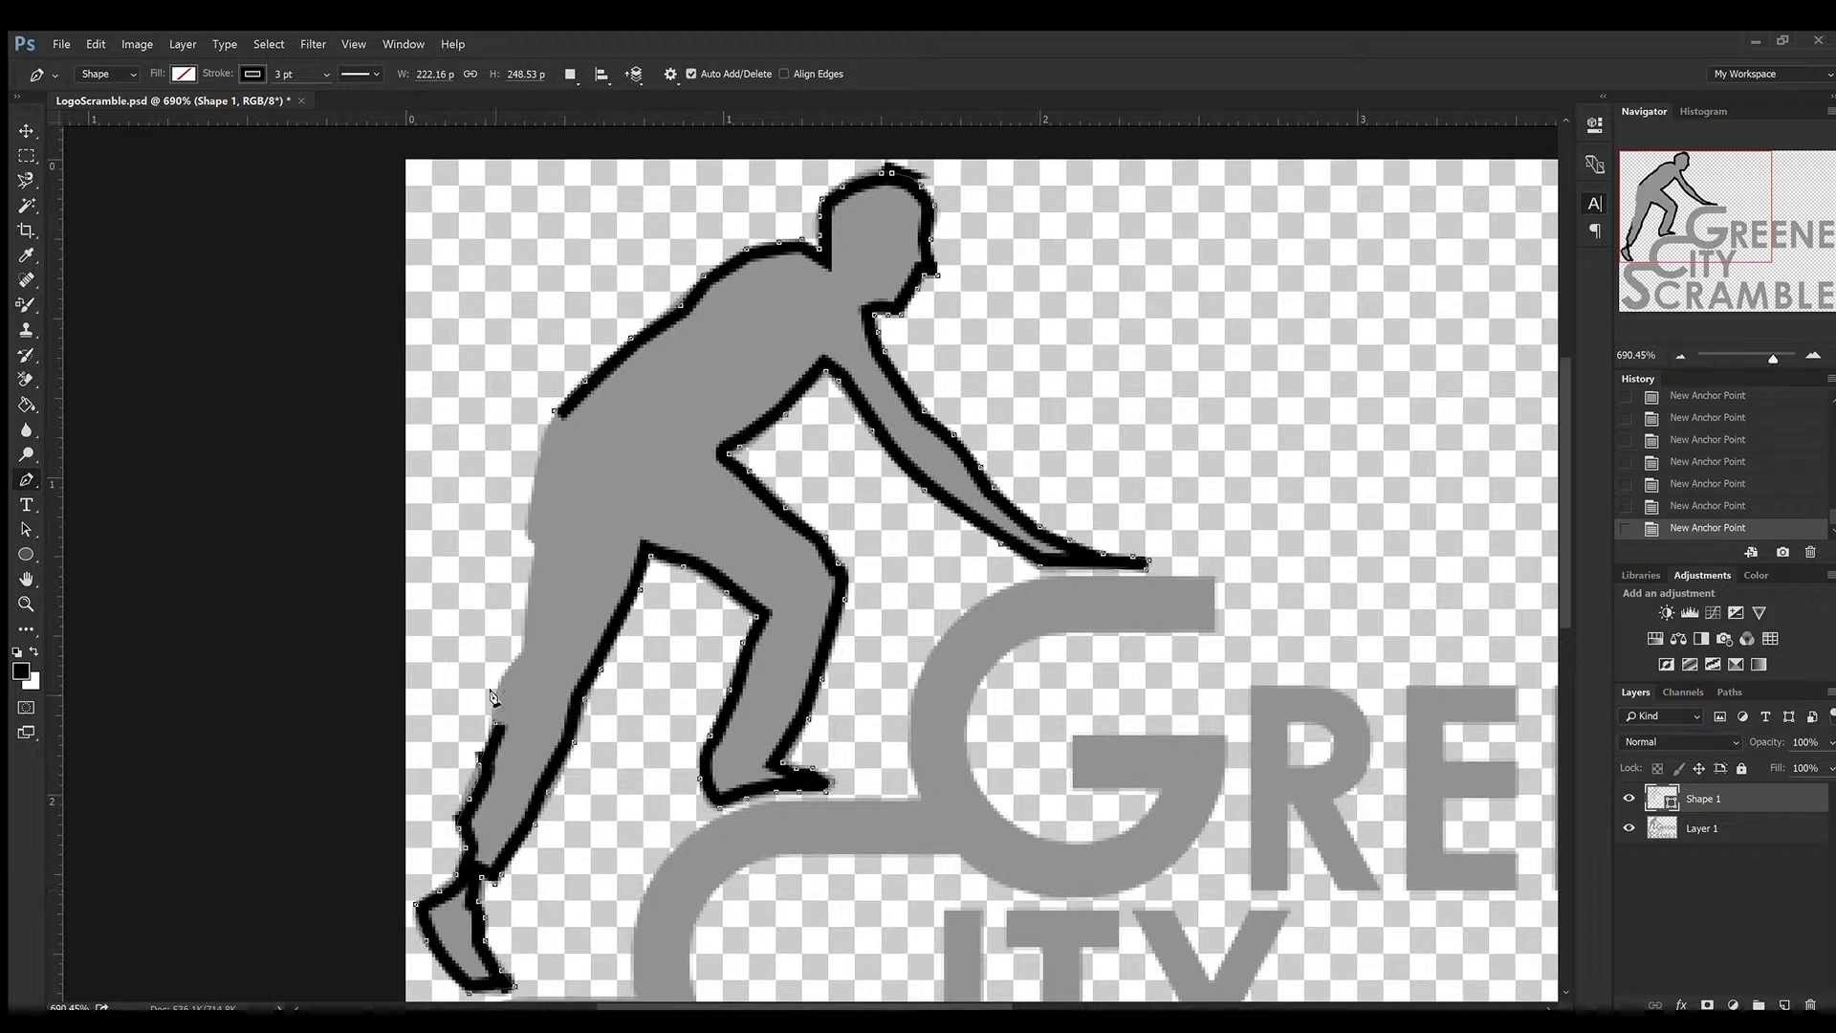
- Close the outline up the rear leg and hip at its starting point and fill the shape with black
click(525, 660)
click(536, 541)
click(555, 411)
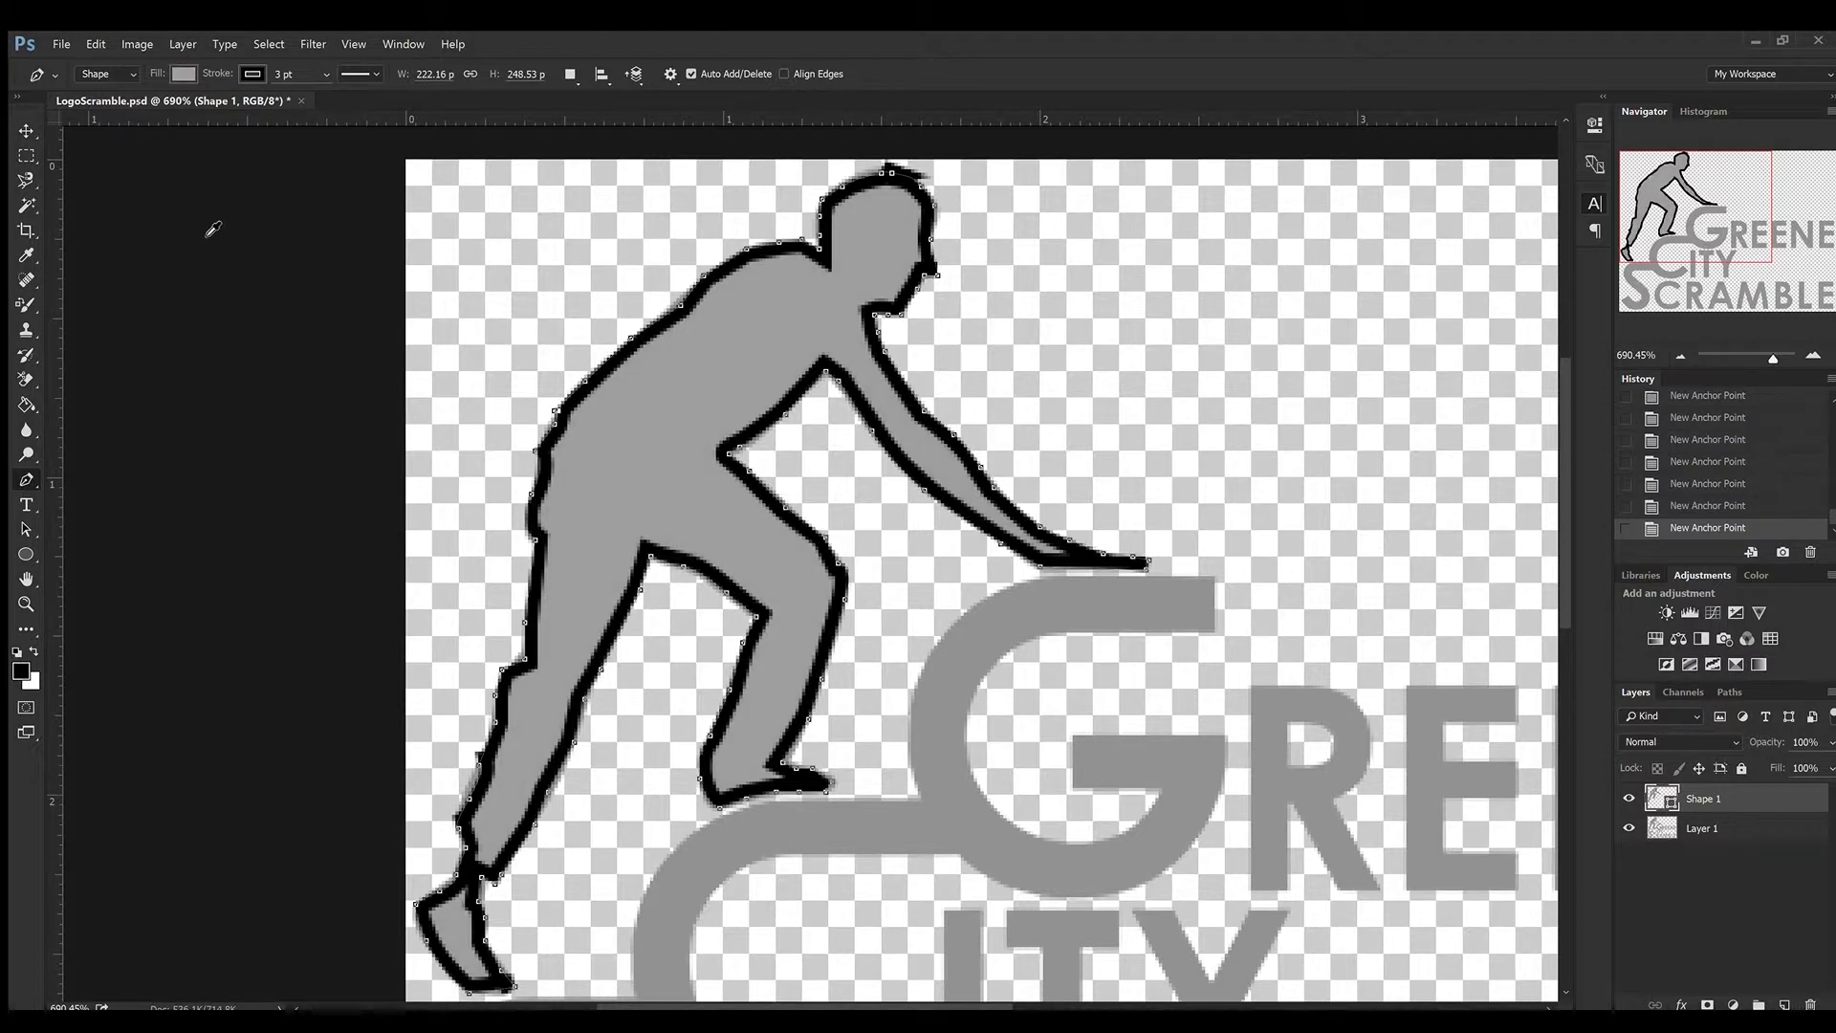
key(alt+BackSpace)
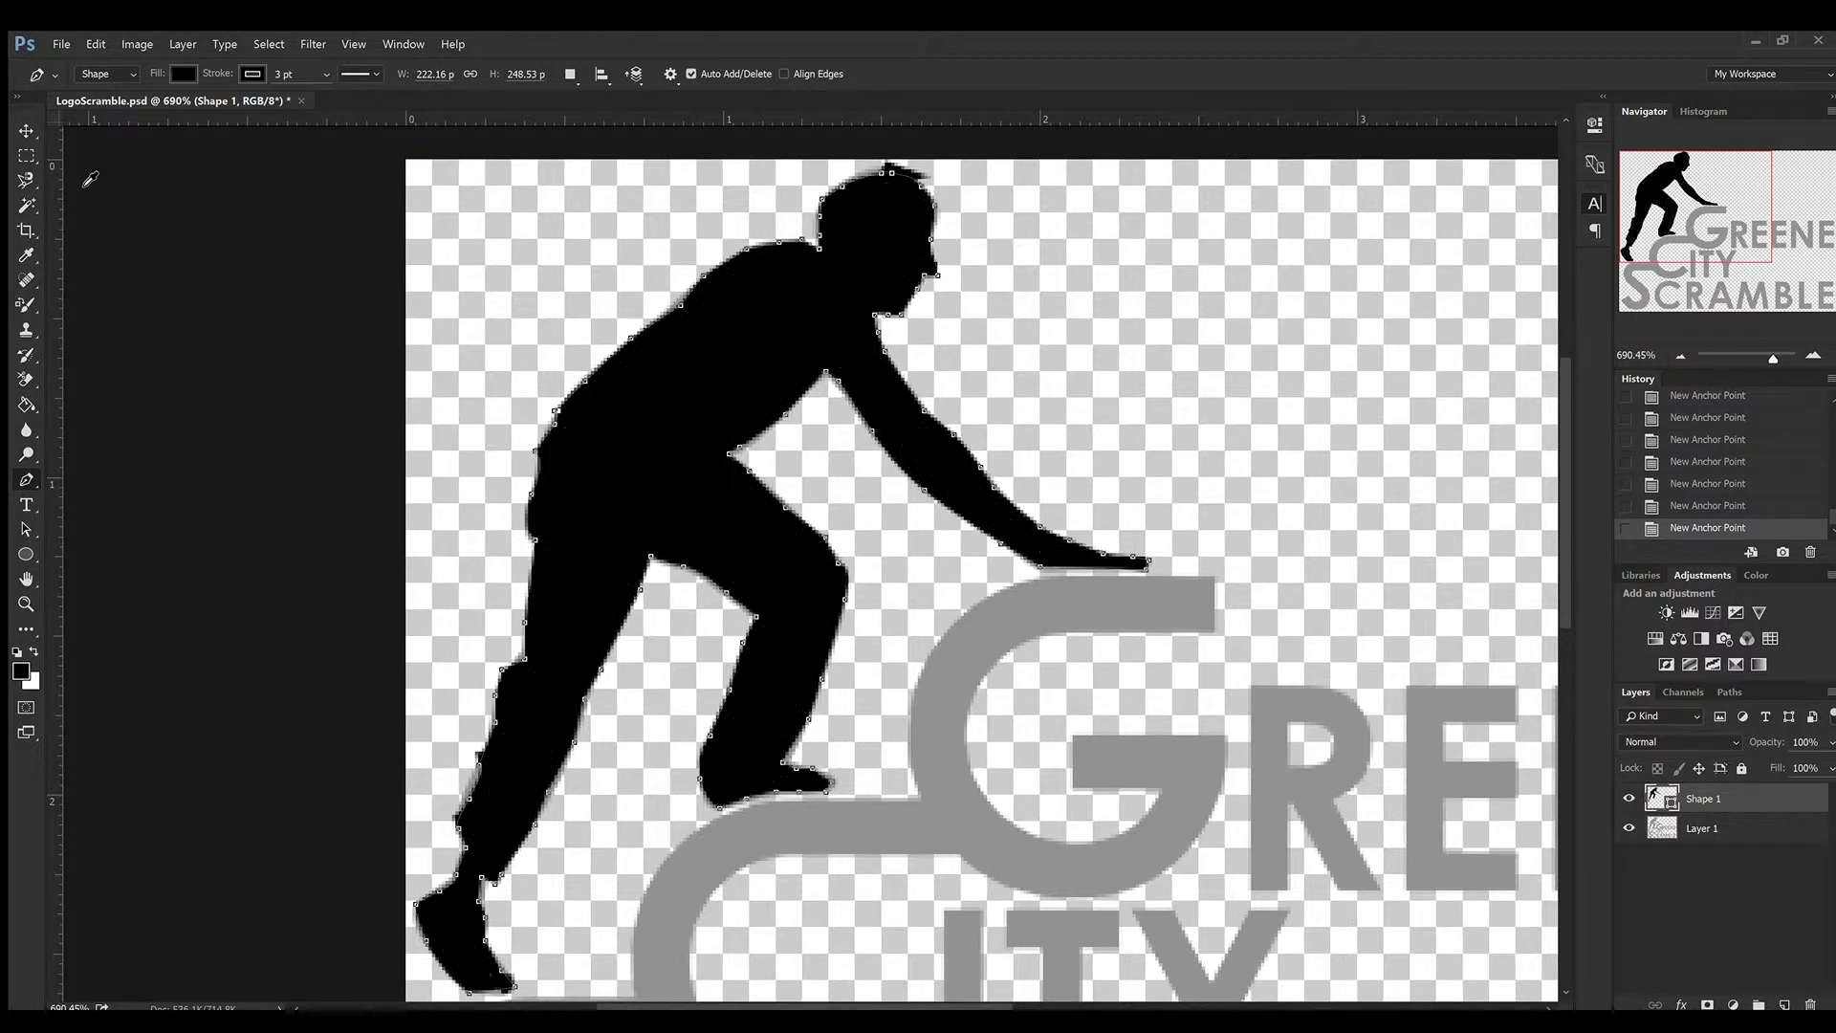
- Try moving the black silhouette off the template across the lettering with the Path Selection tool and undo the move
key(ctrl+0)
key(a)
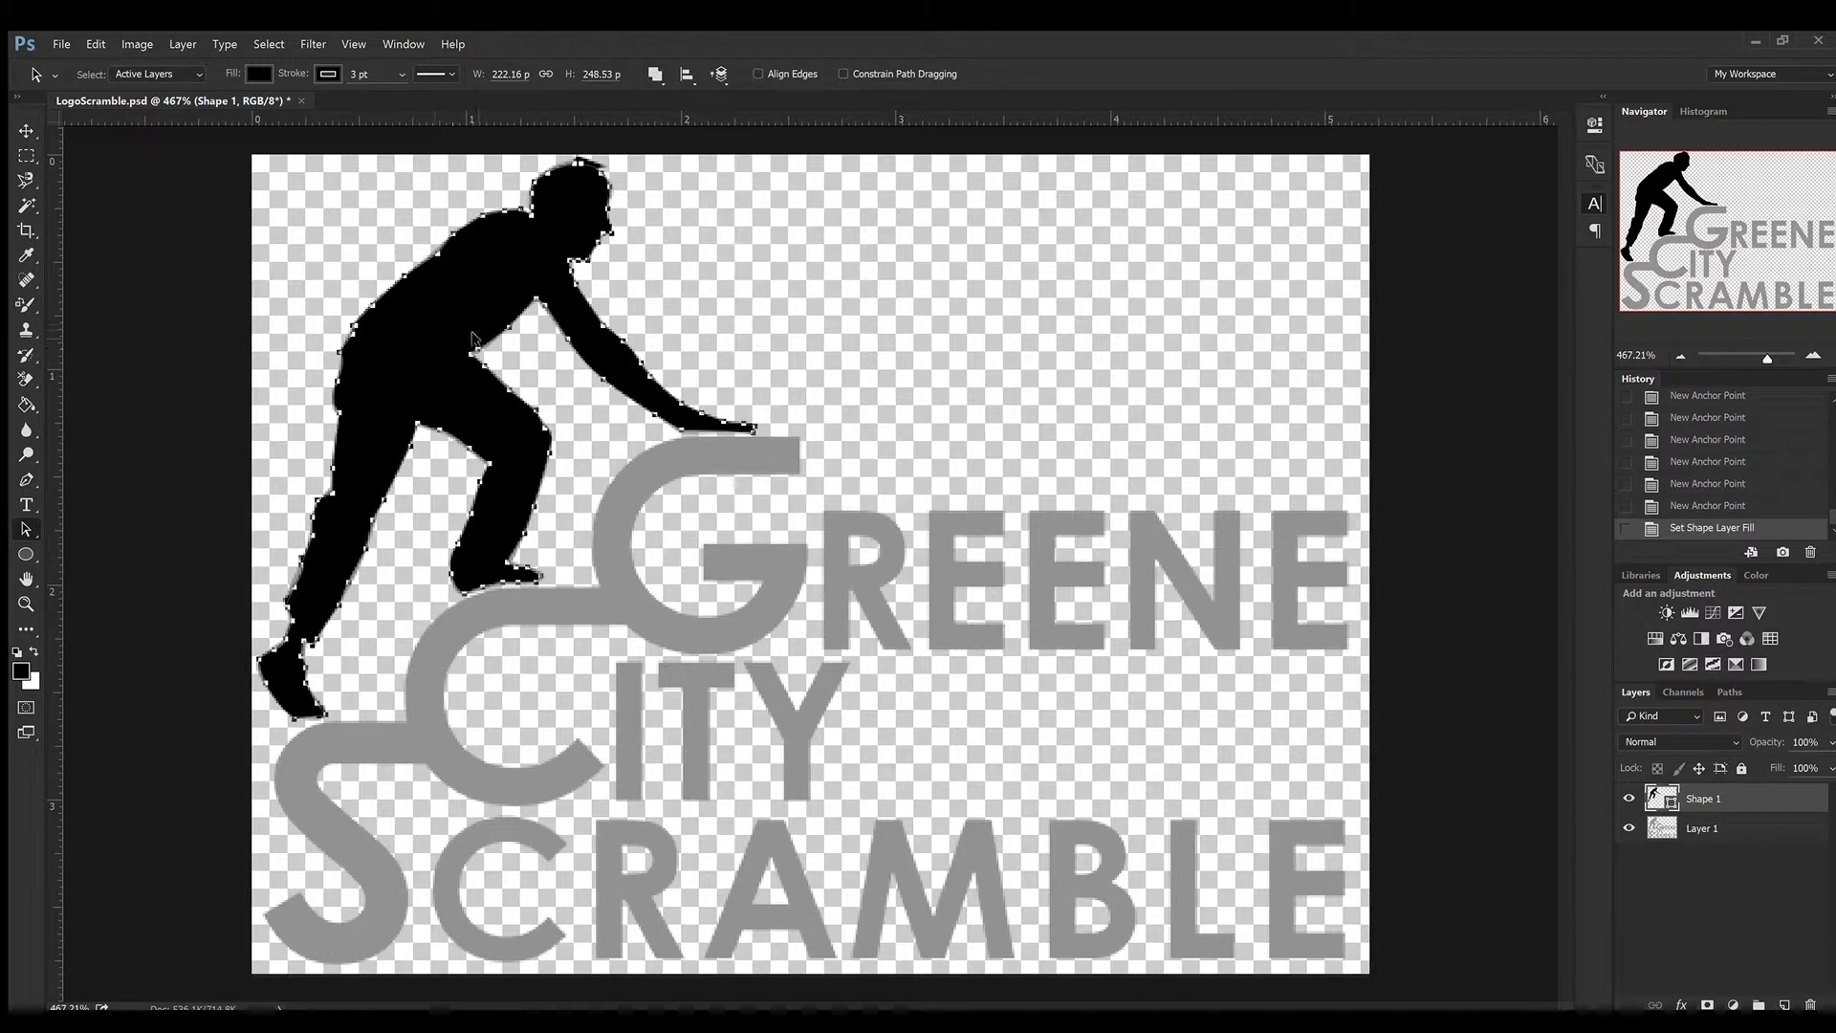
drag(443, 312, 792, 326)
key(ctrl+z)
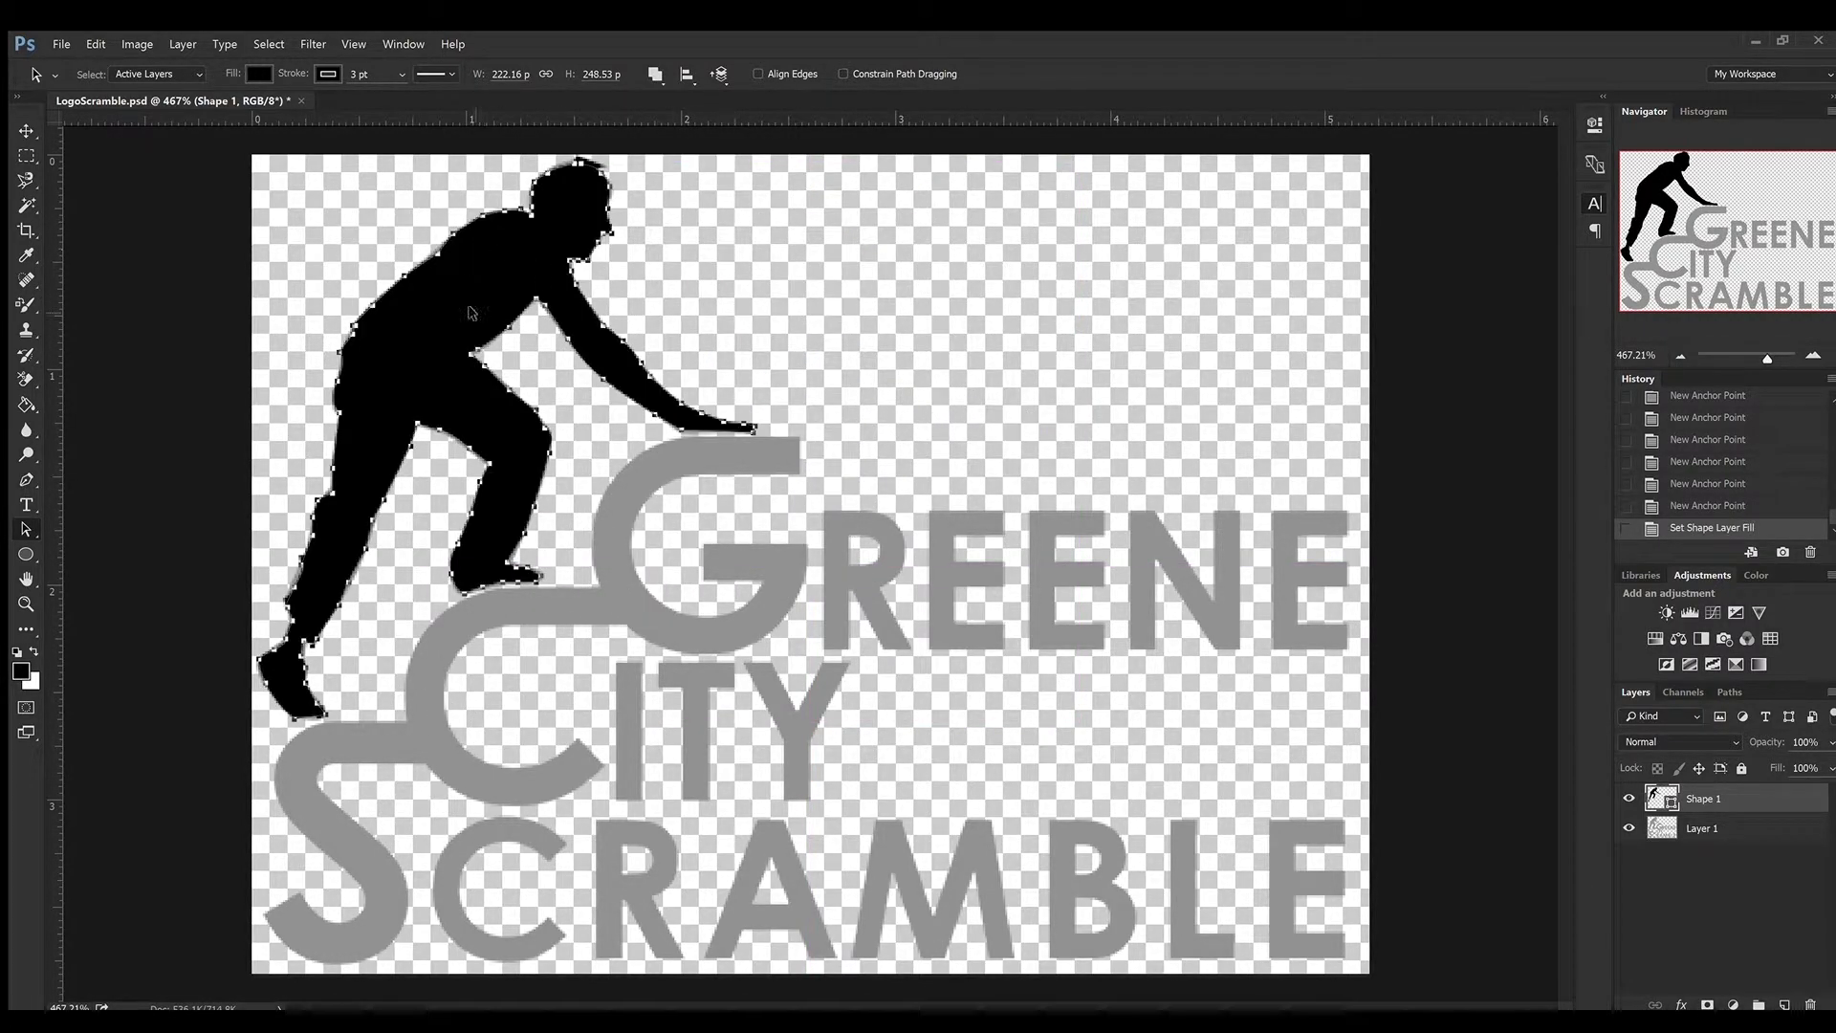
drag(421, 324, 969, 500)
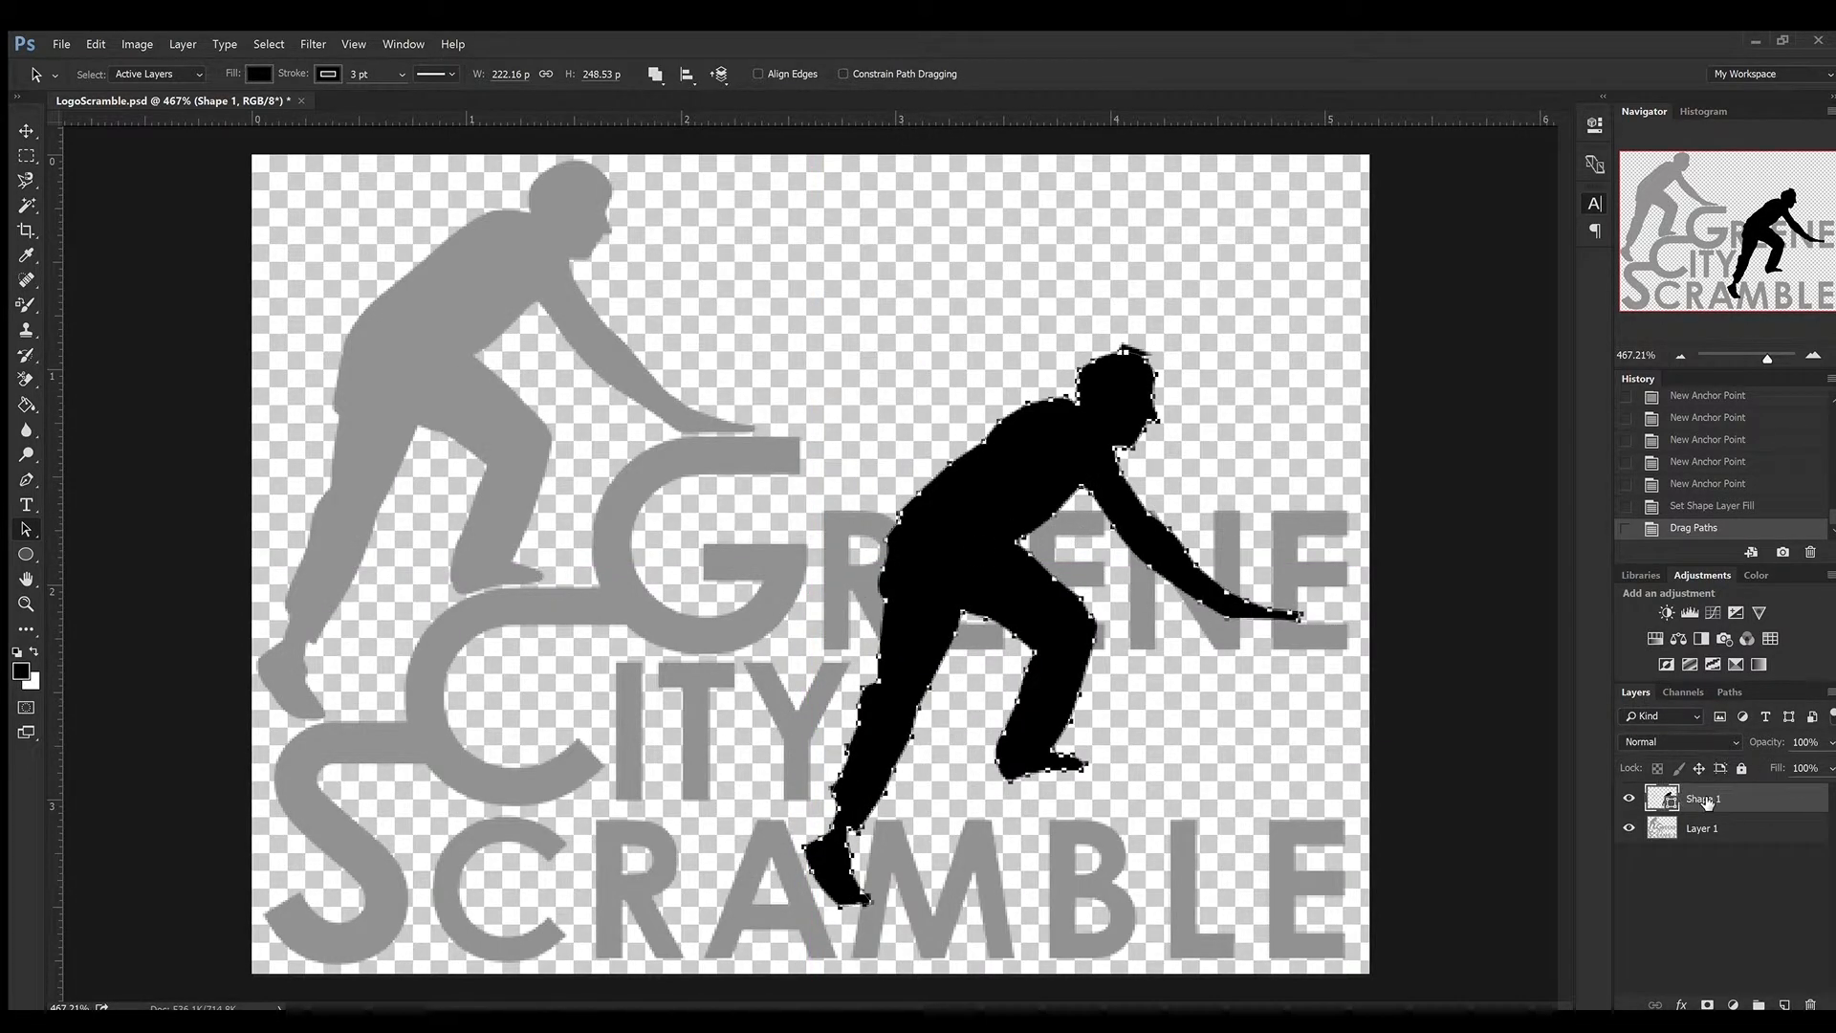
key(ctrl+z)
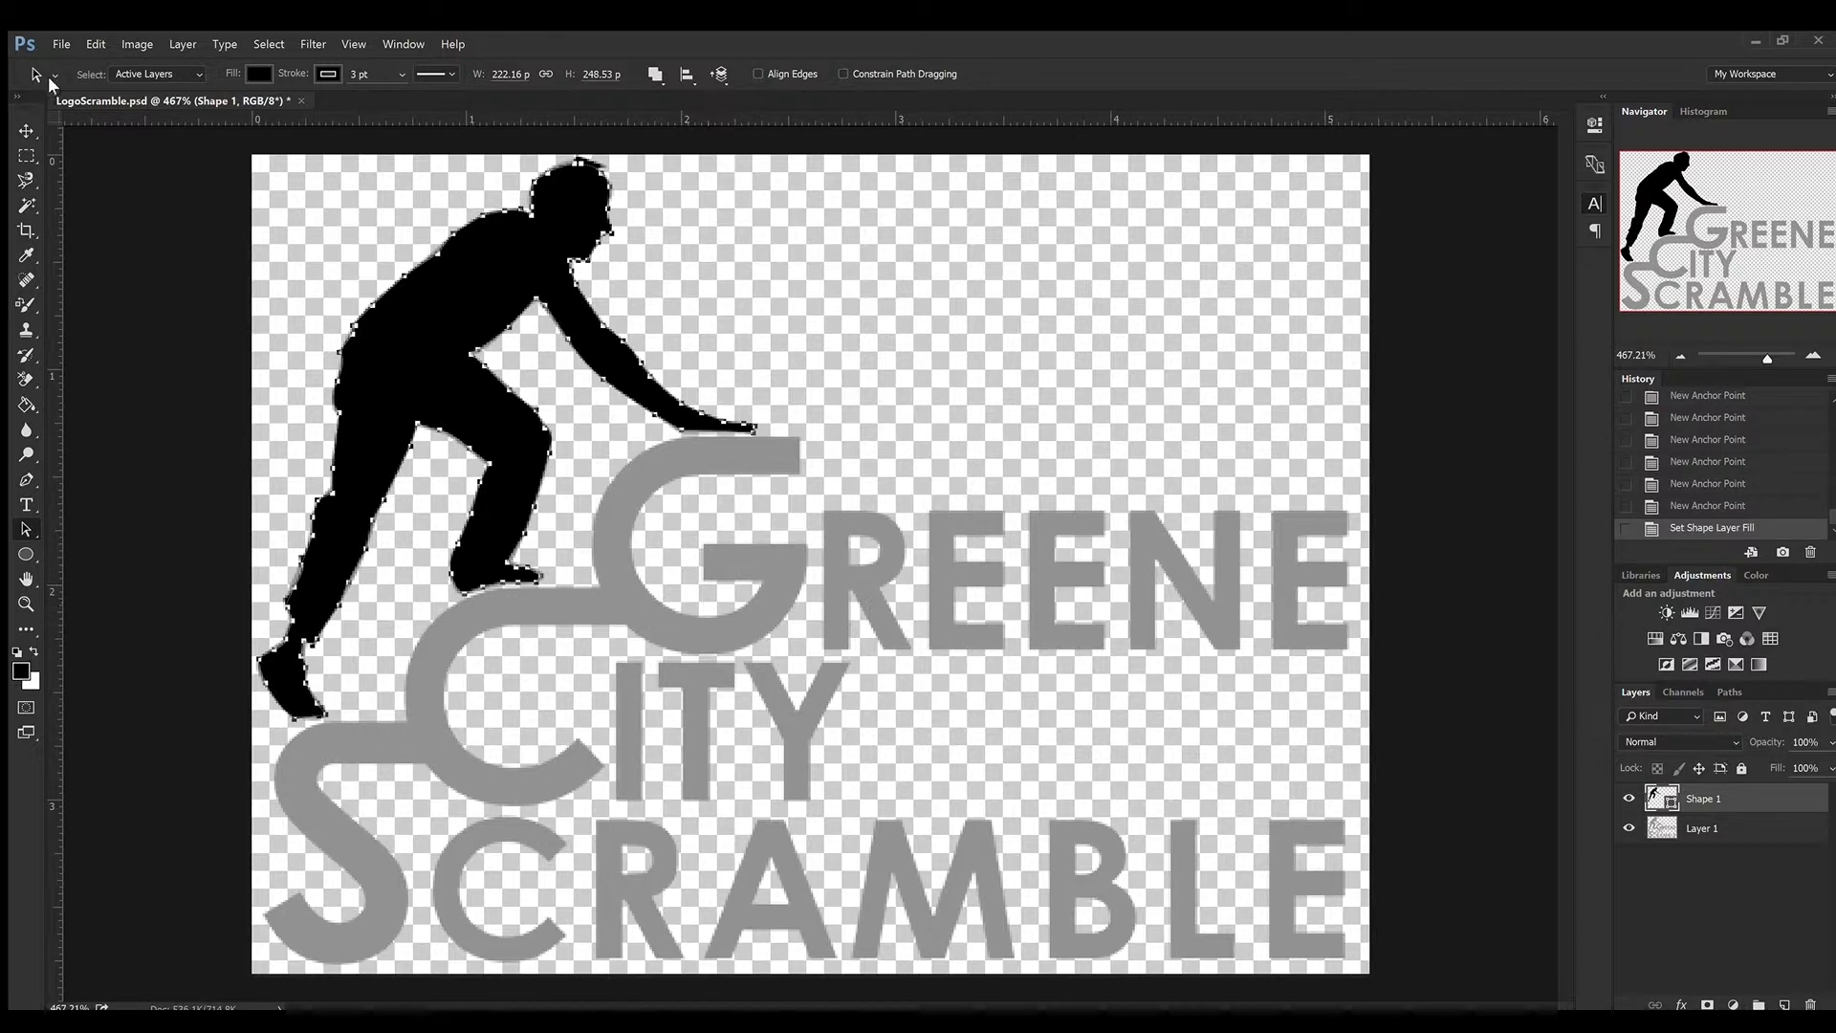
- Add the text "REENE" and align it over the matching grey letters of the word GREENE
click(25, 505)
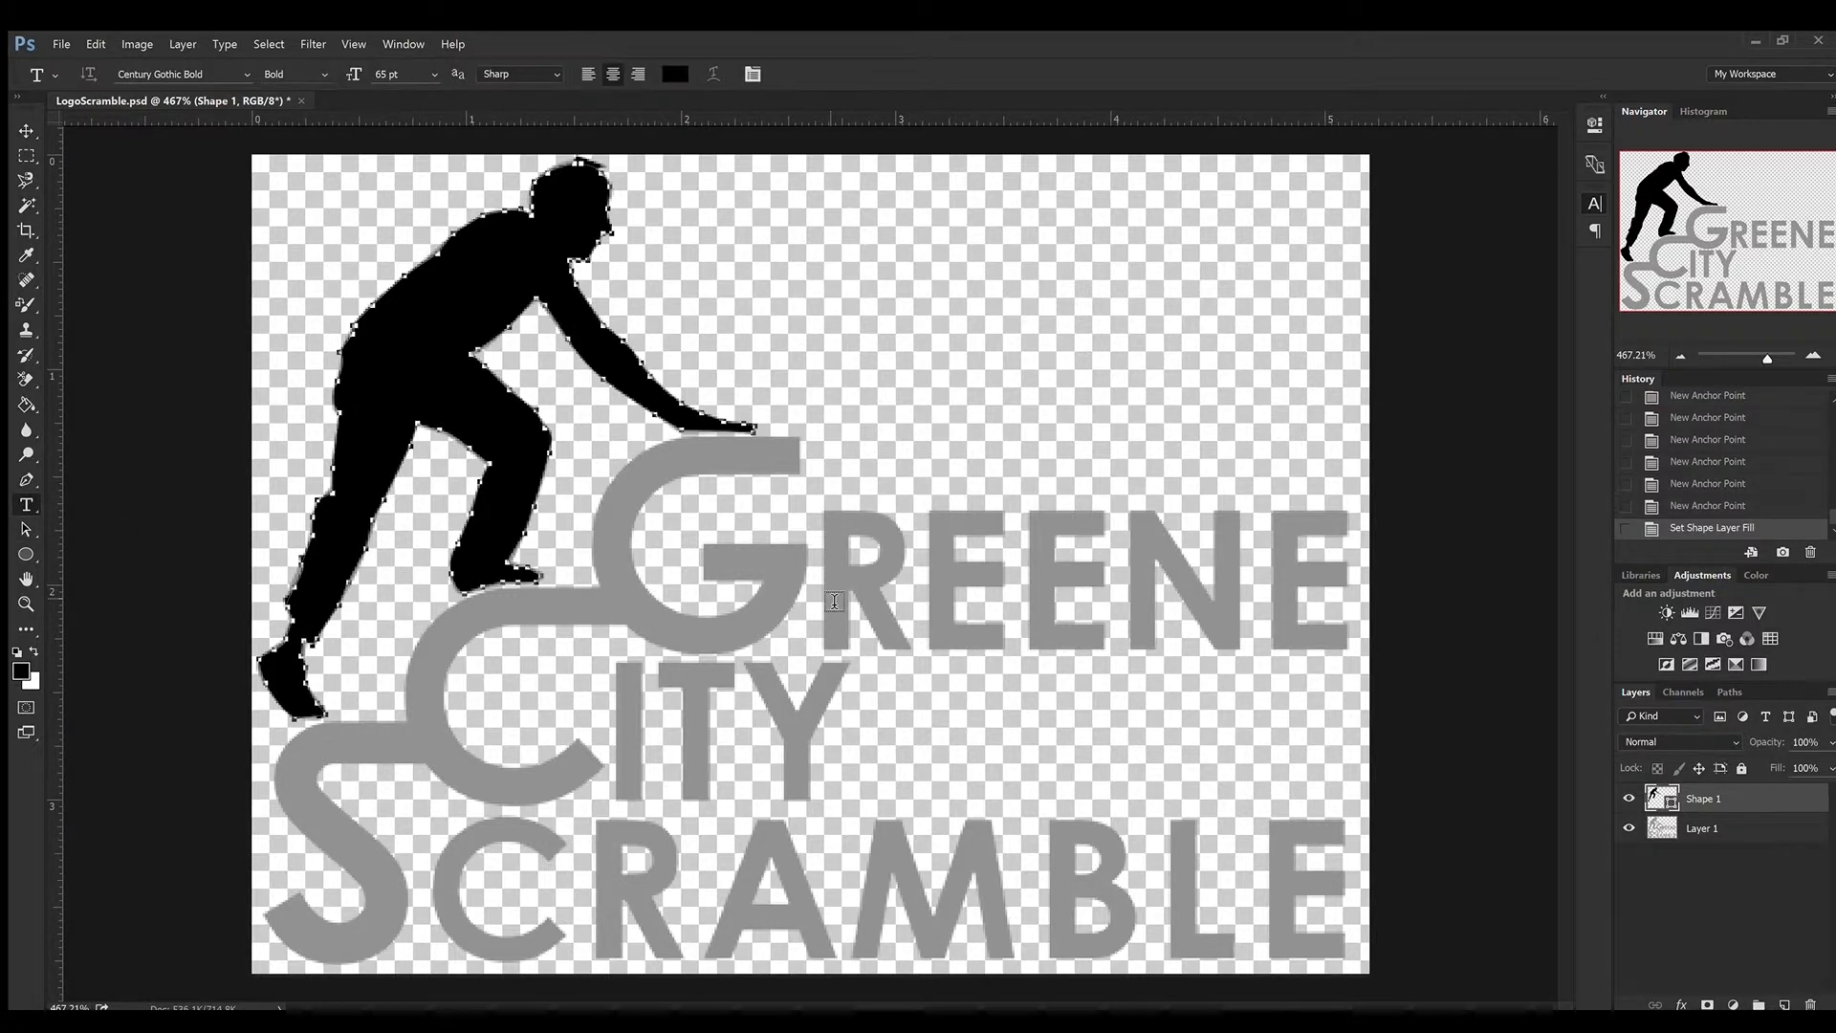
click(834, 600)
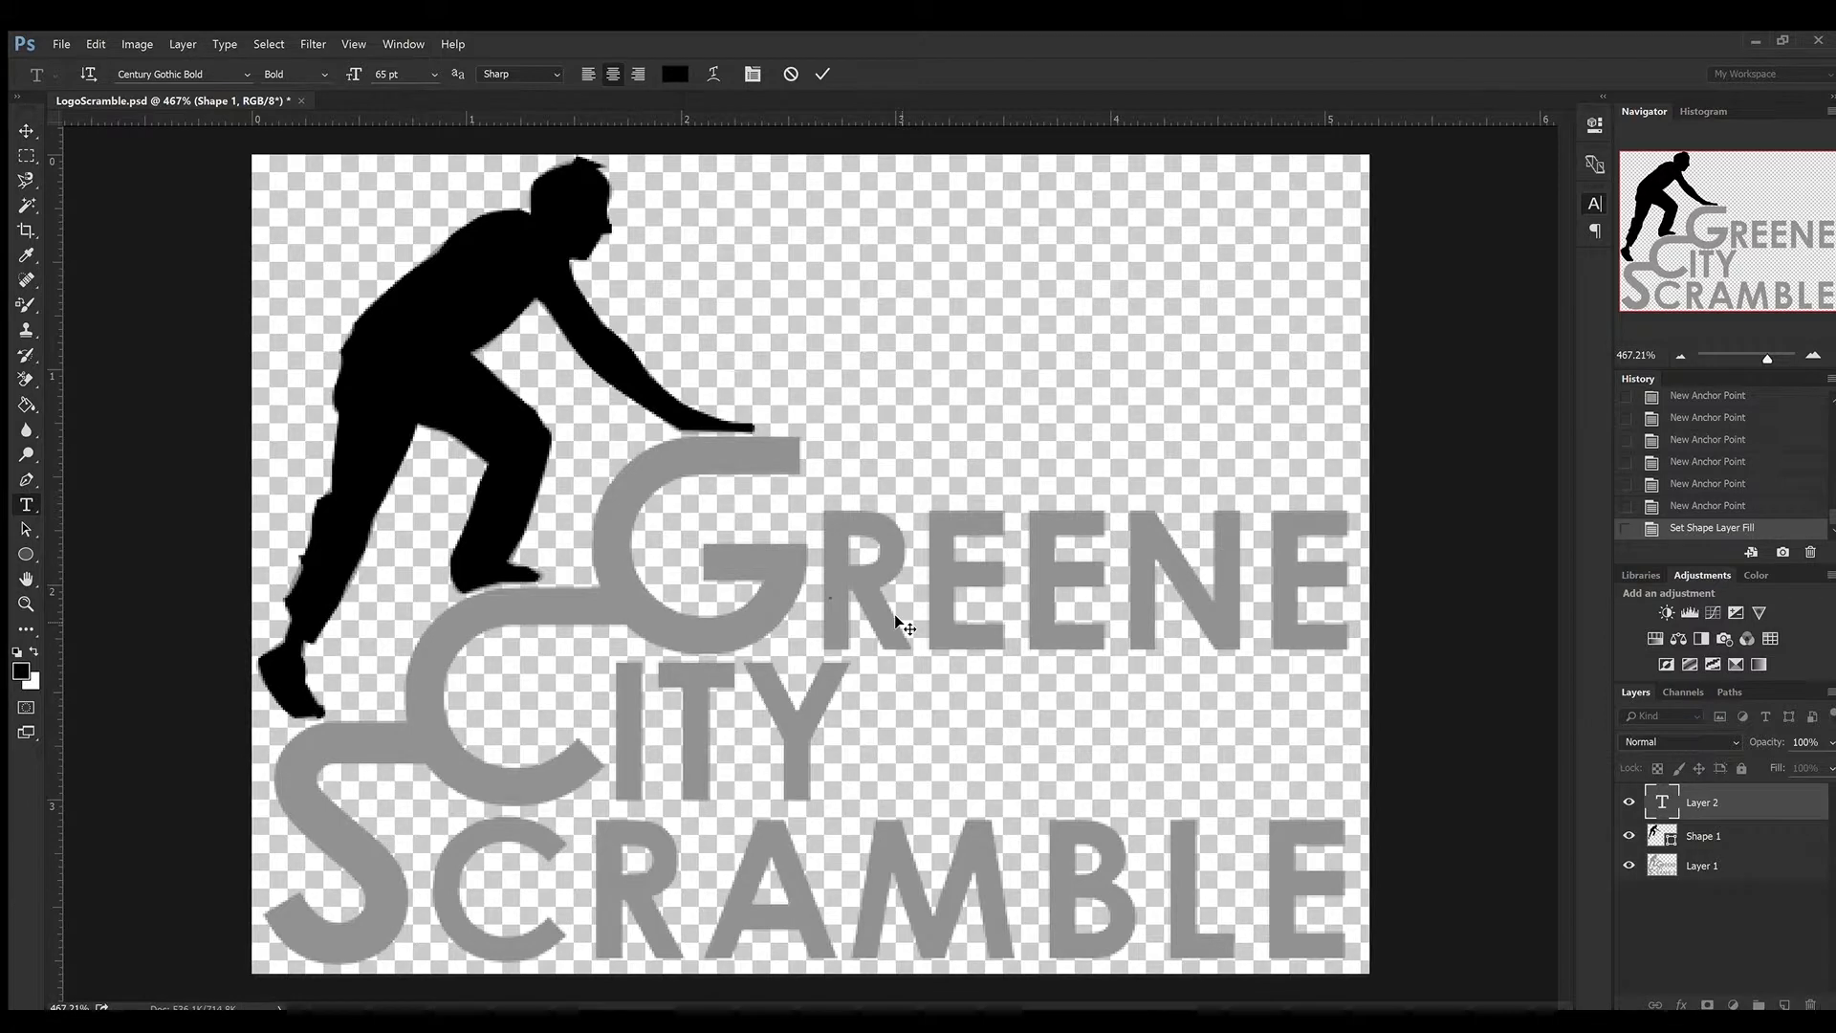
text(REENE)
drag(983, 660, 1201, 717)
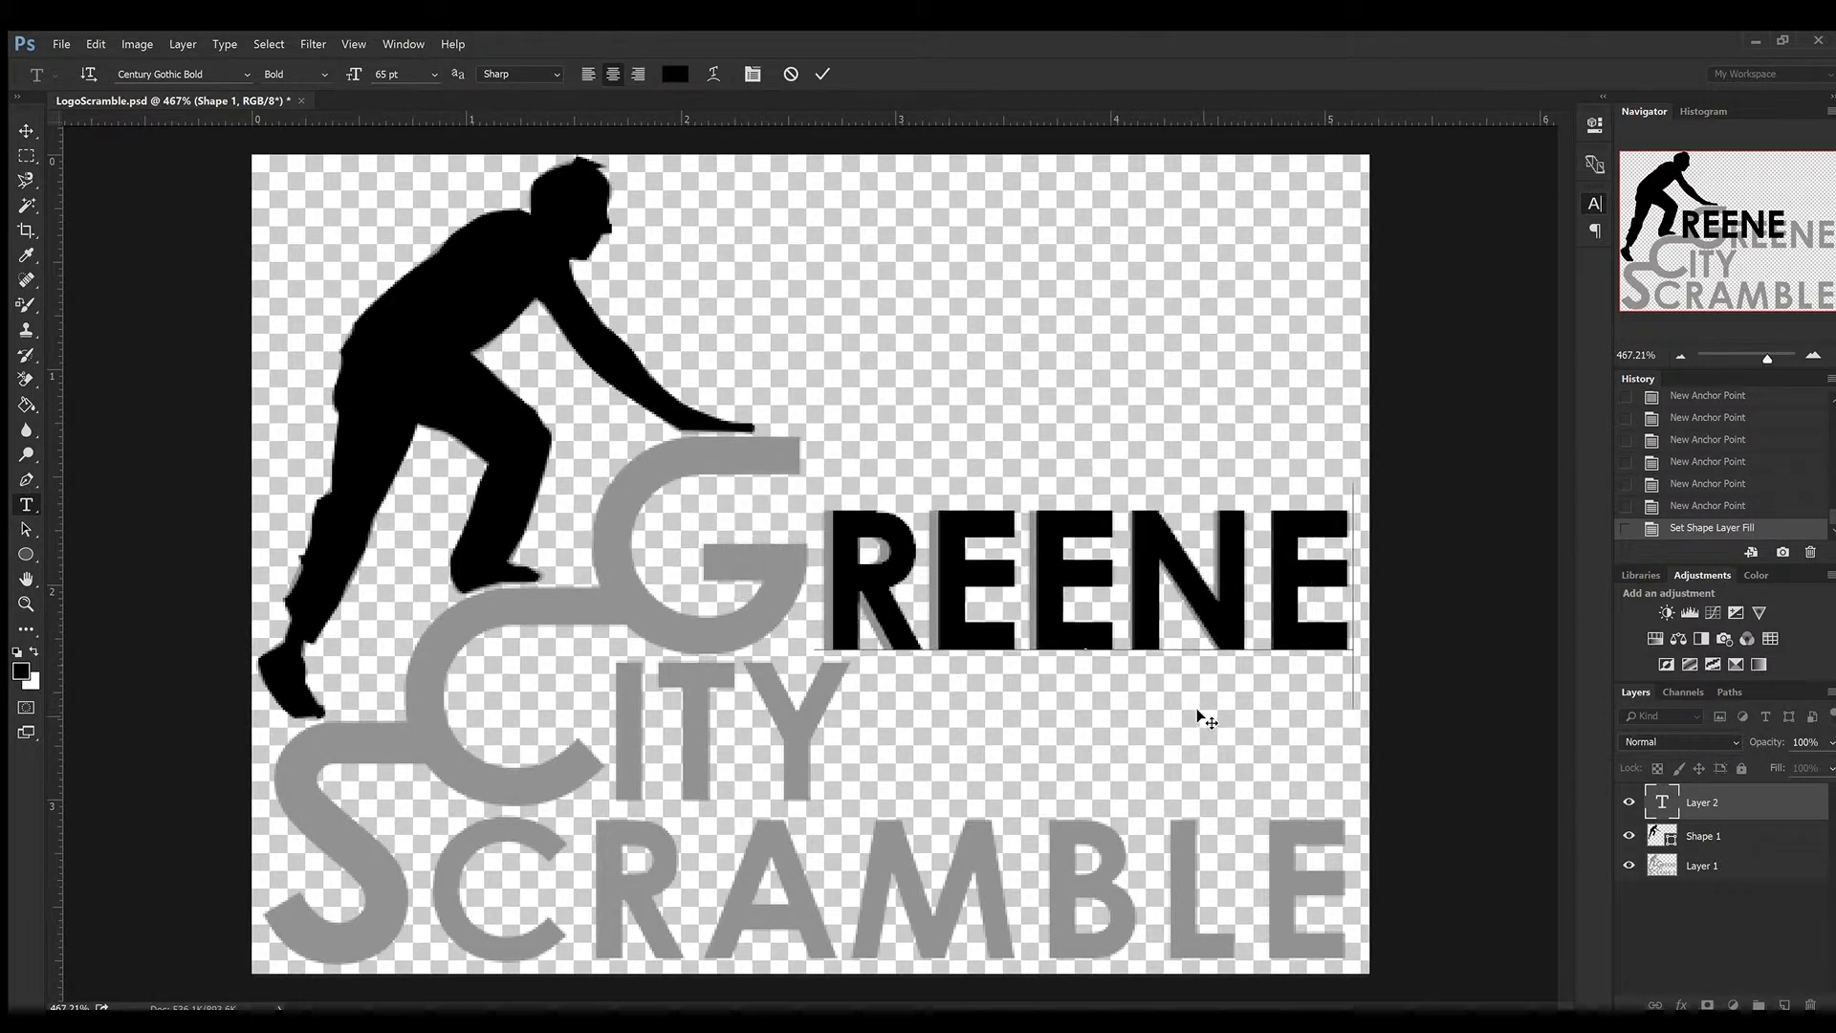
key(ctrl+Return)
- Add the text "ITY" as a separate text layer aligned over the grey letters of the word CITY
click(601, 727)
text(ITY)
drag(681, 803, 808, 878)
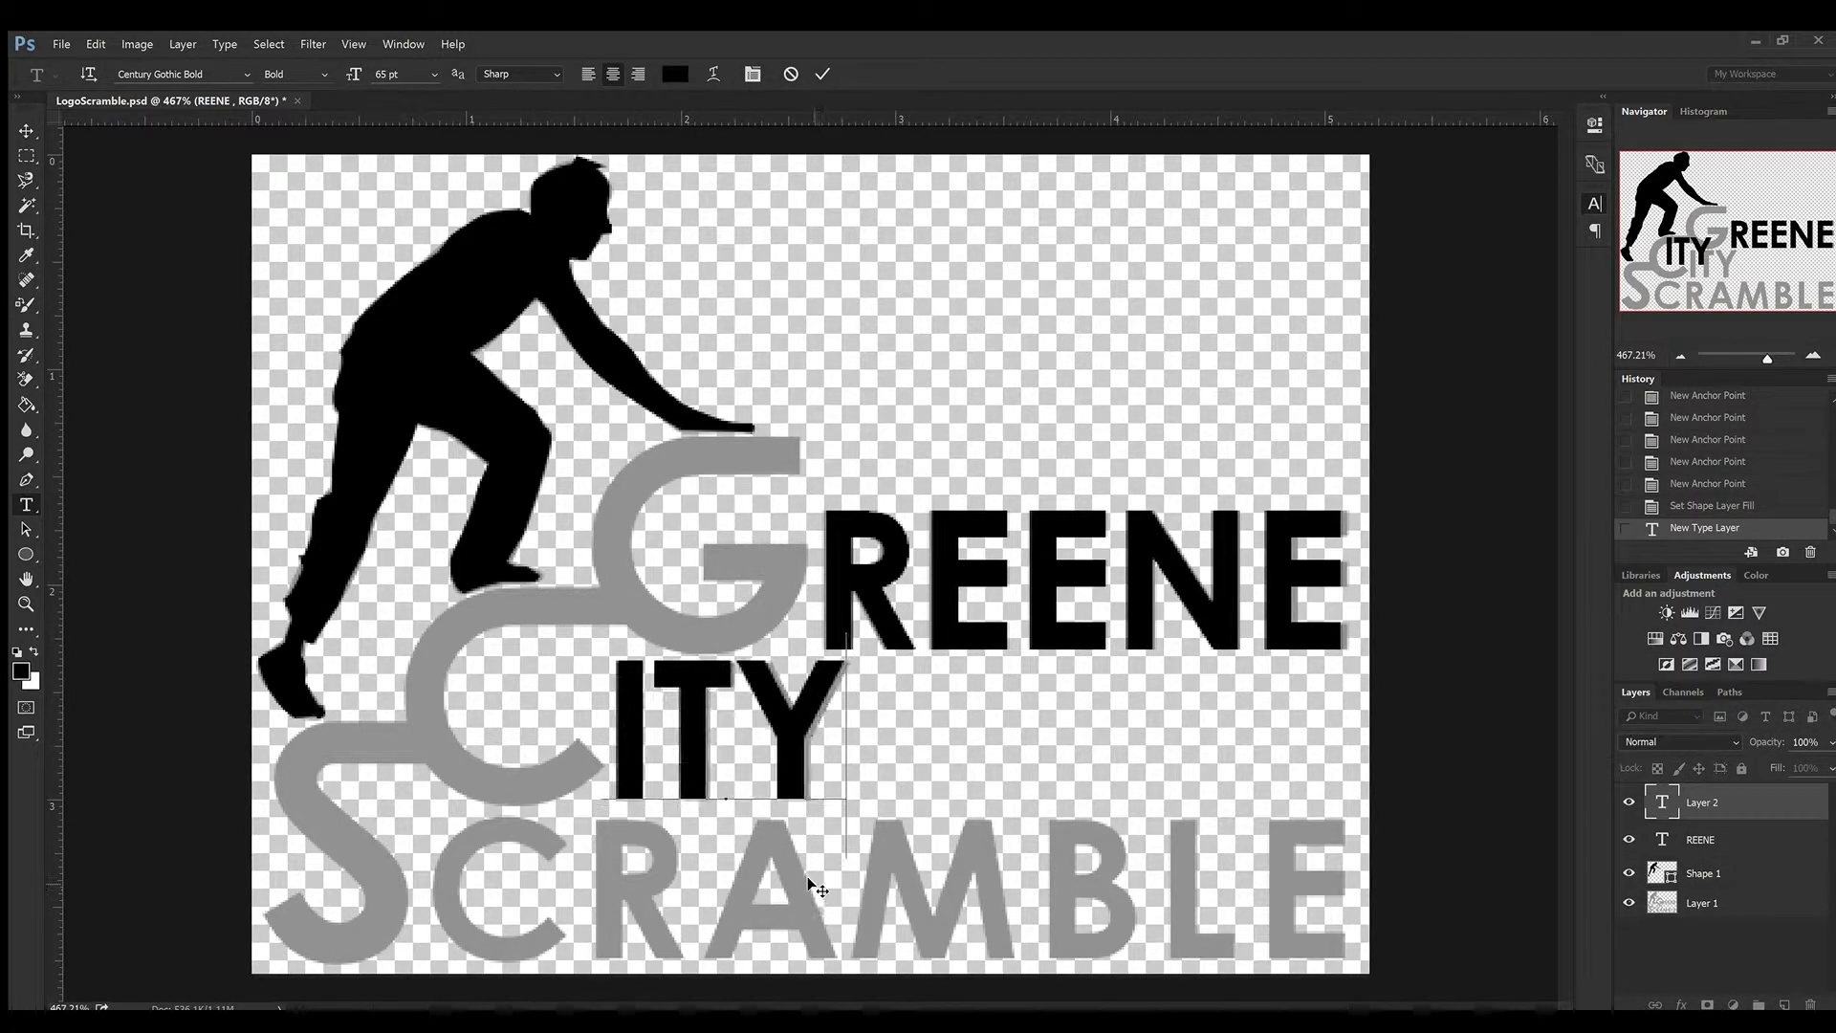
key(ctrl+Return)
- Add the text "CRAMBLE" as a separate text layer placed over the grey letters of the word SCRAMBLE
click(400, 889)
text(CRAMBLE)
drag(954, 883, 1018, 942)
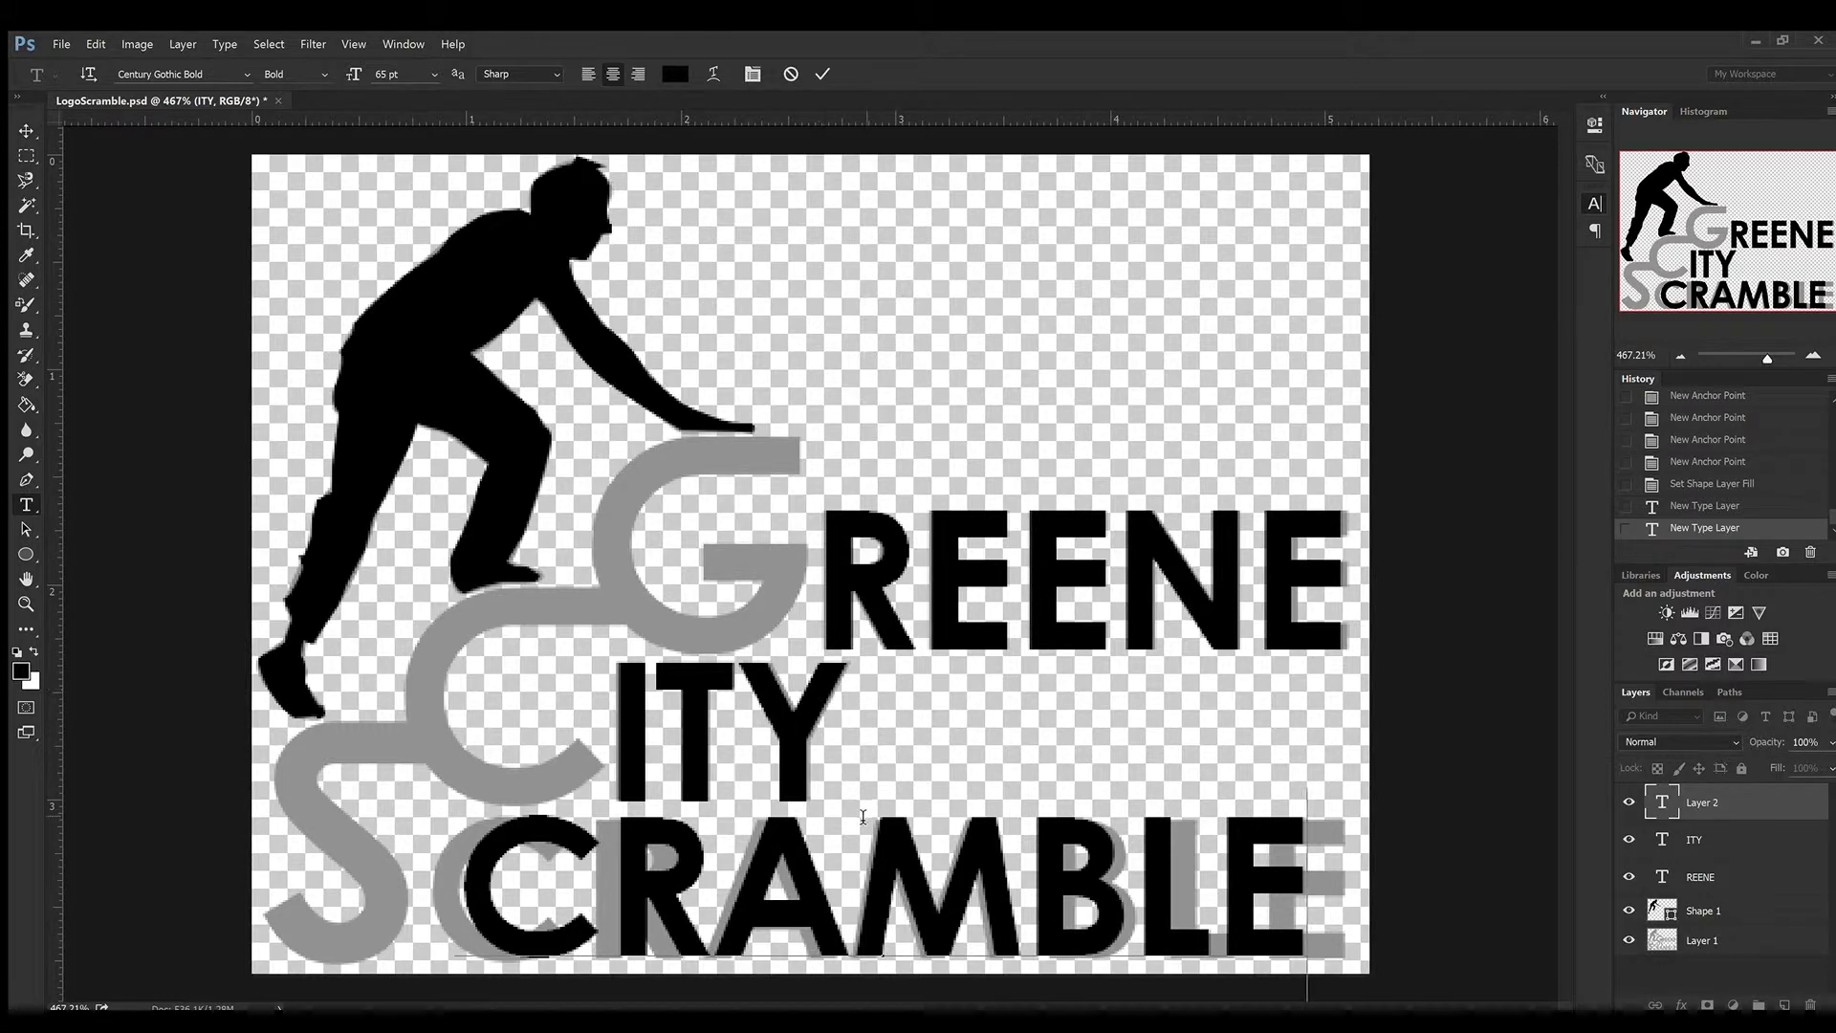
- Widen the letter spacing of the whole "CRAMBLE" text until it matches the grey lettering beneath
key(ctrl+a)
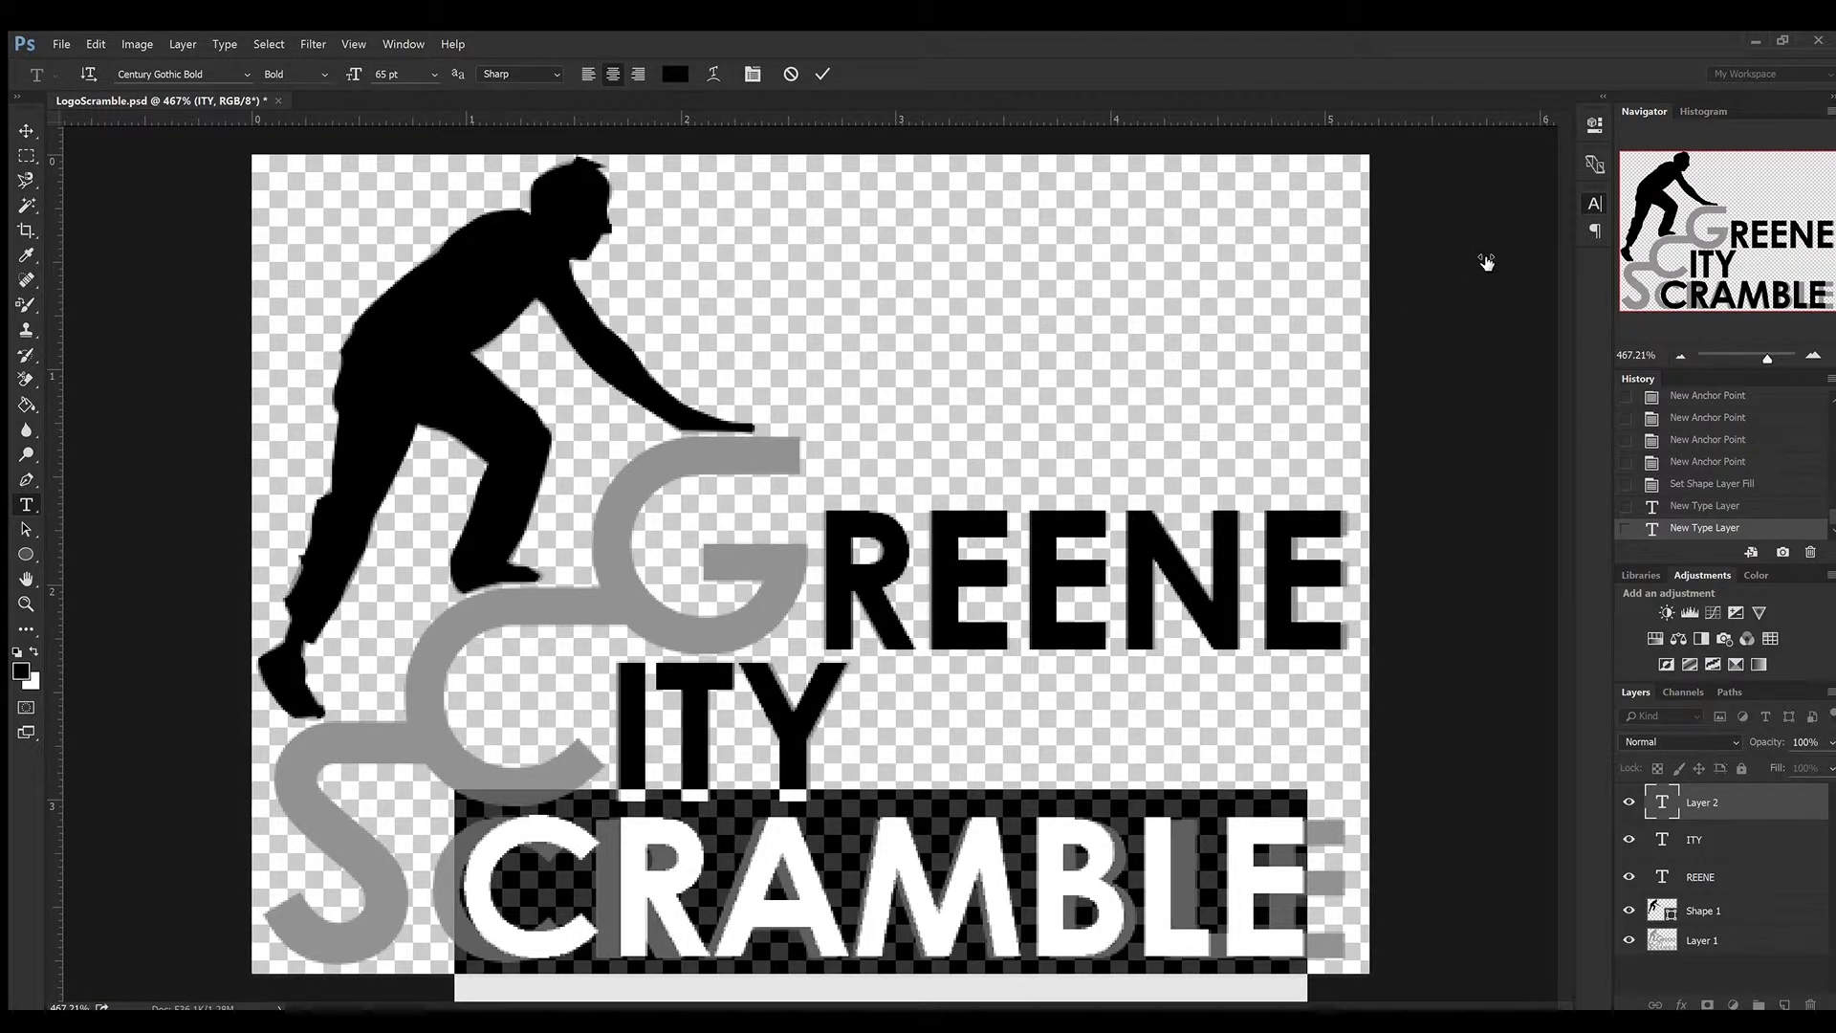
key(alt+Right)
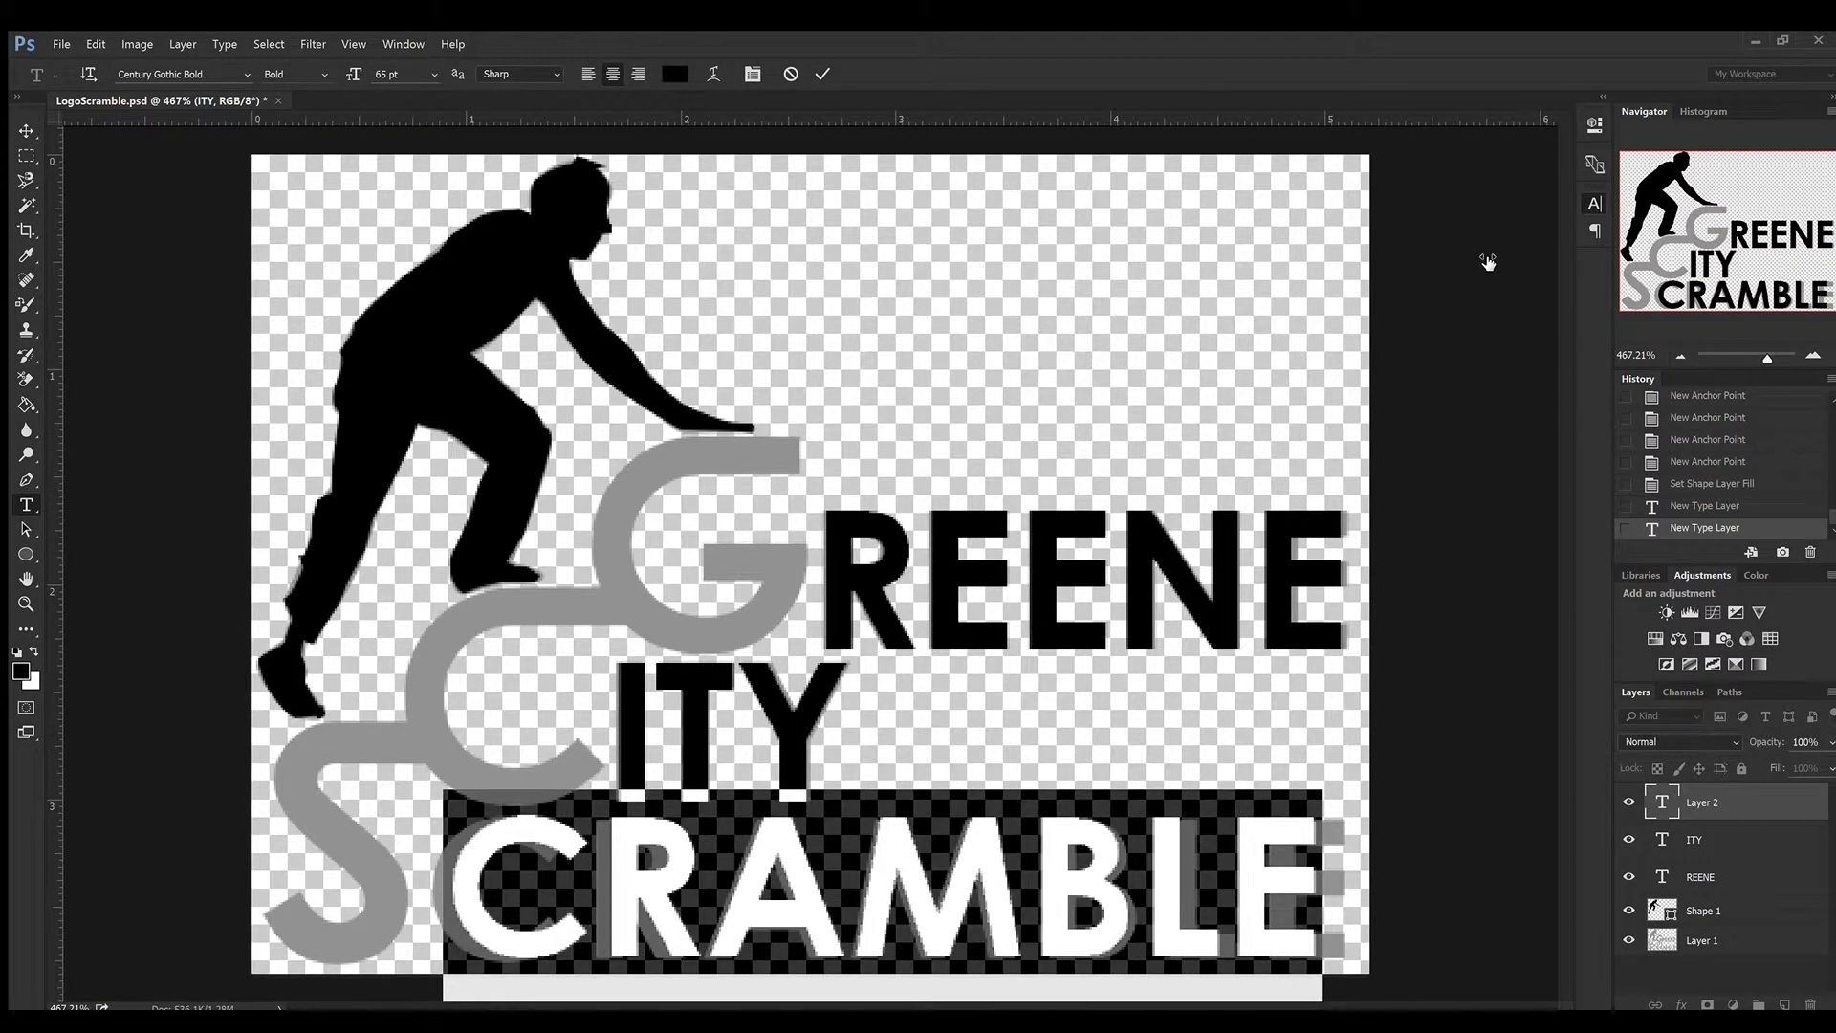
key(alt+Right)
key(alt+Right)
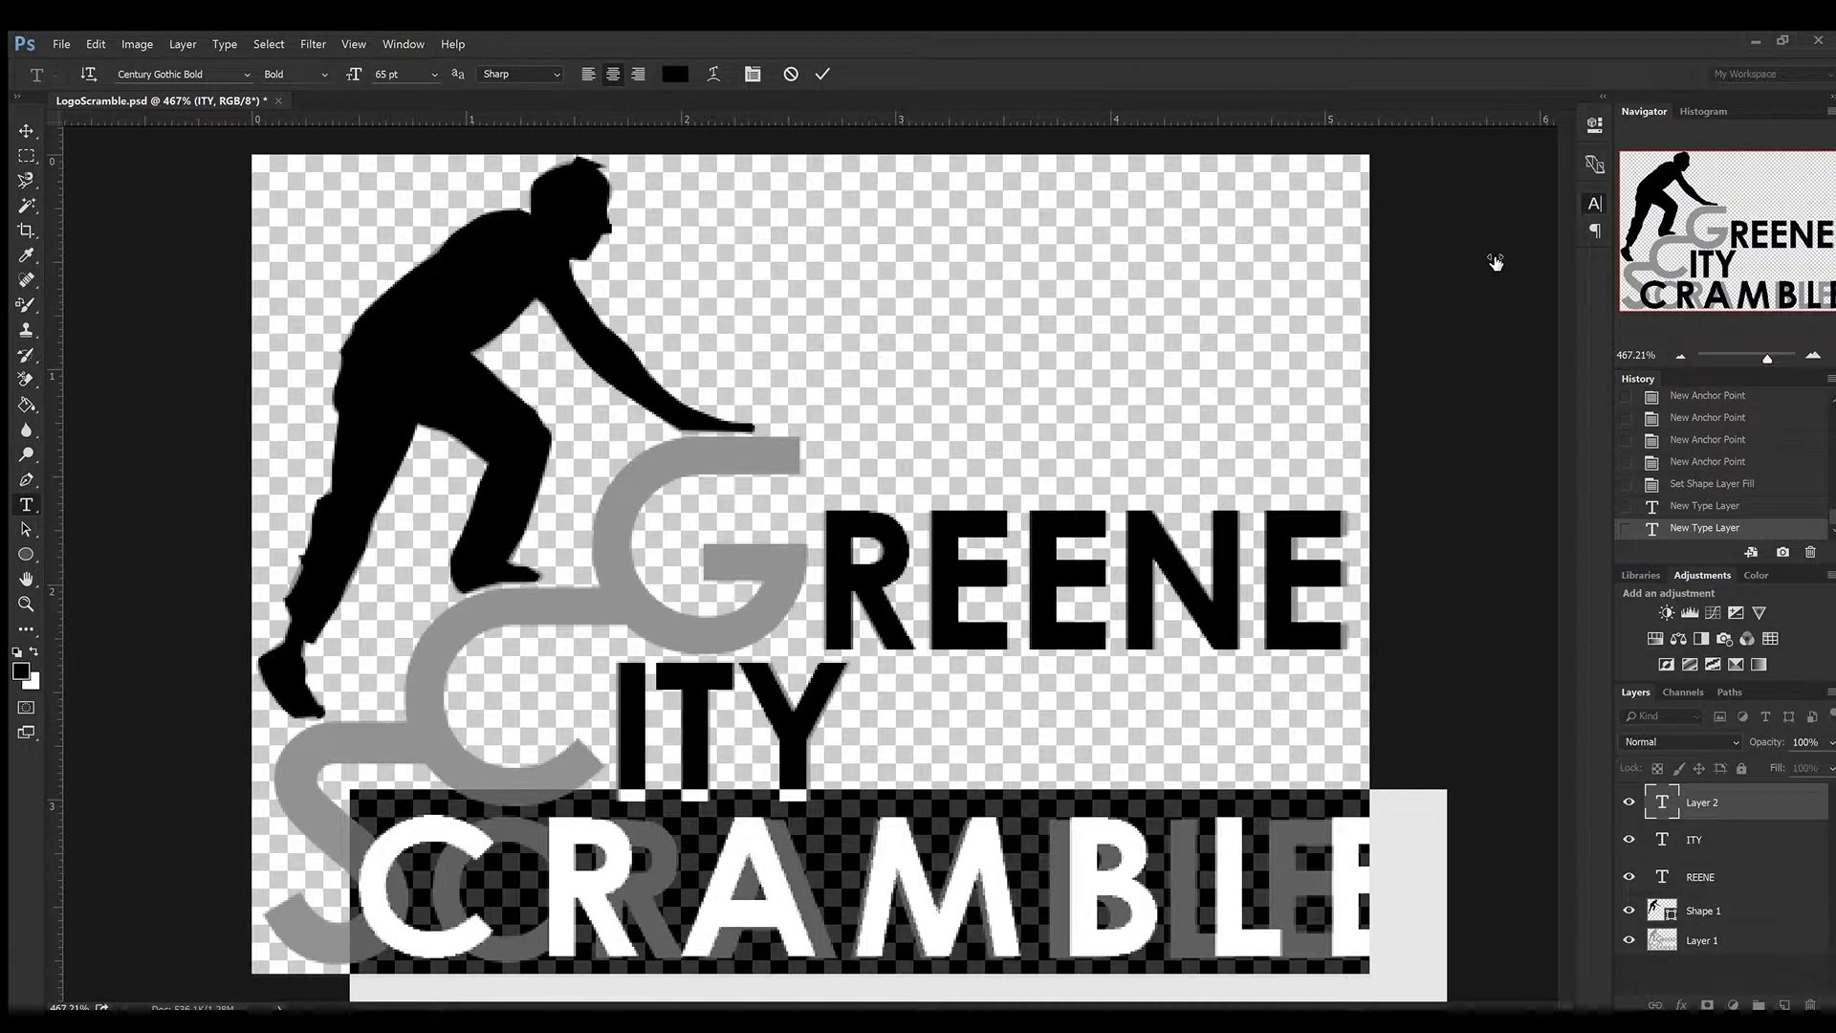
key(alt+Left)
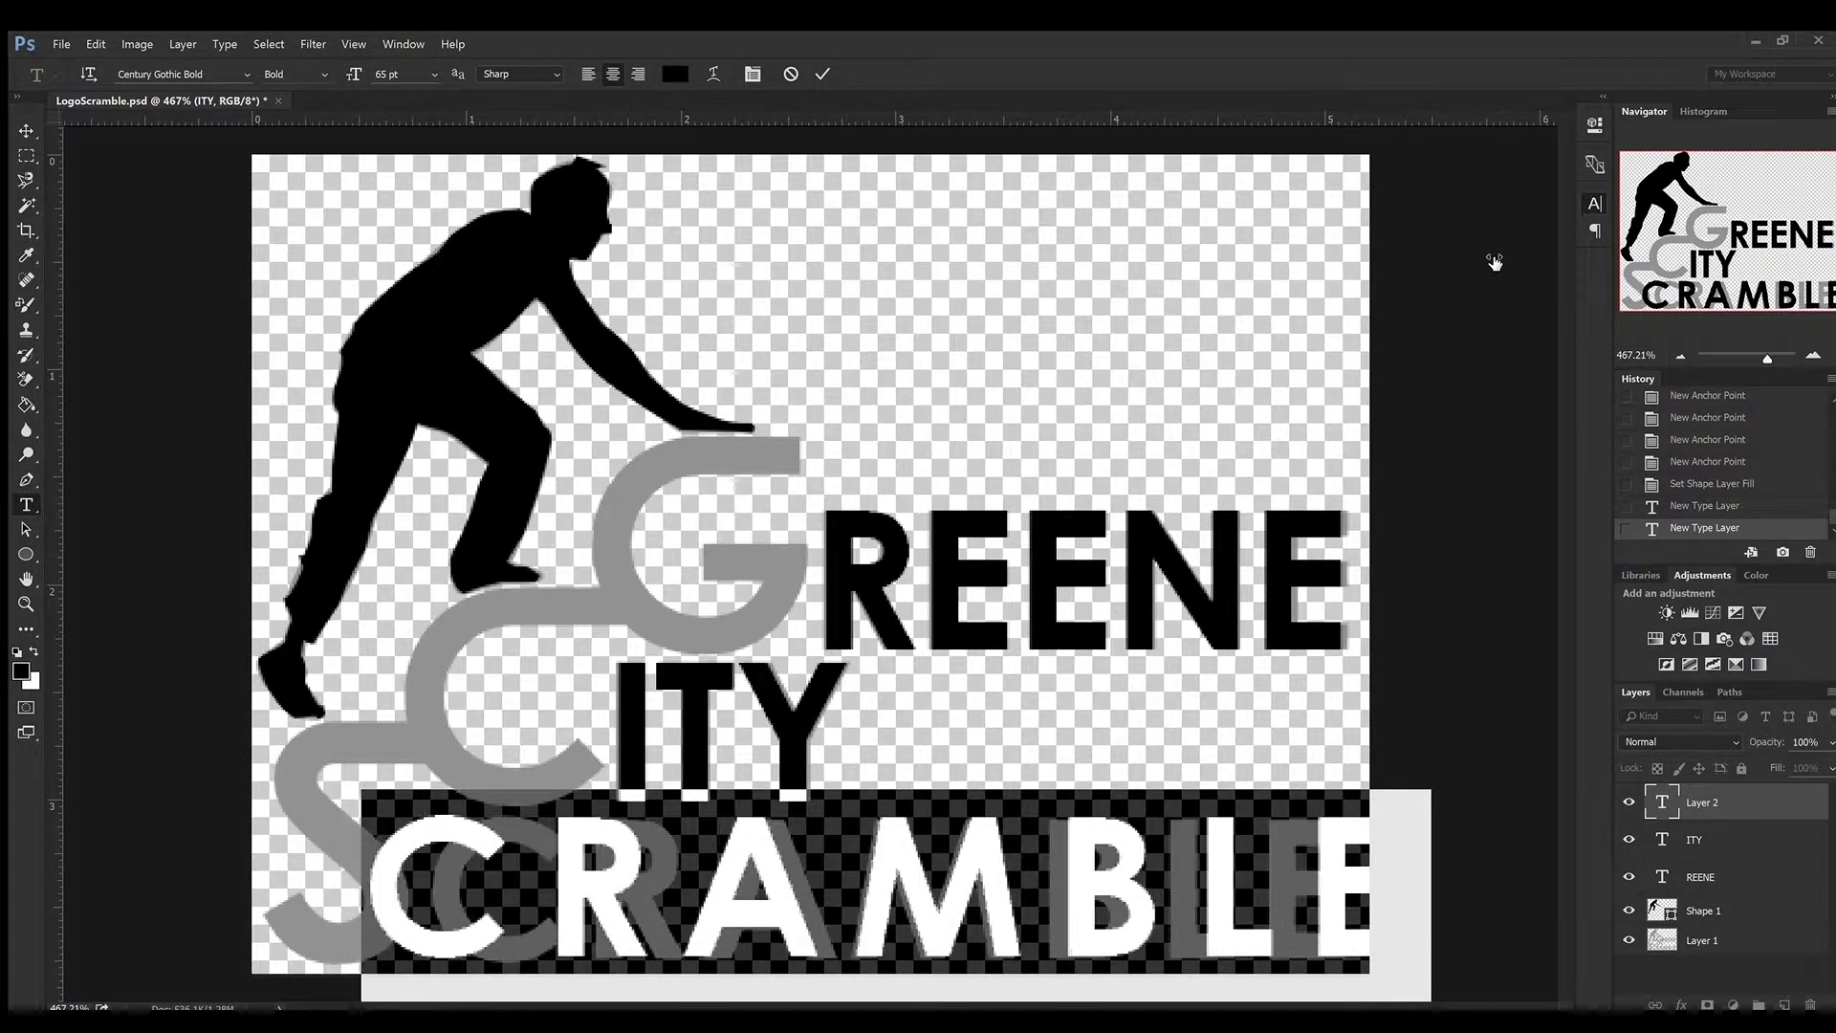
key(alt+Left)
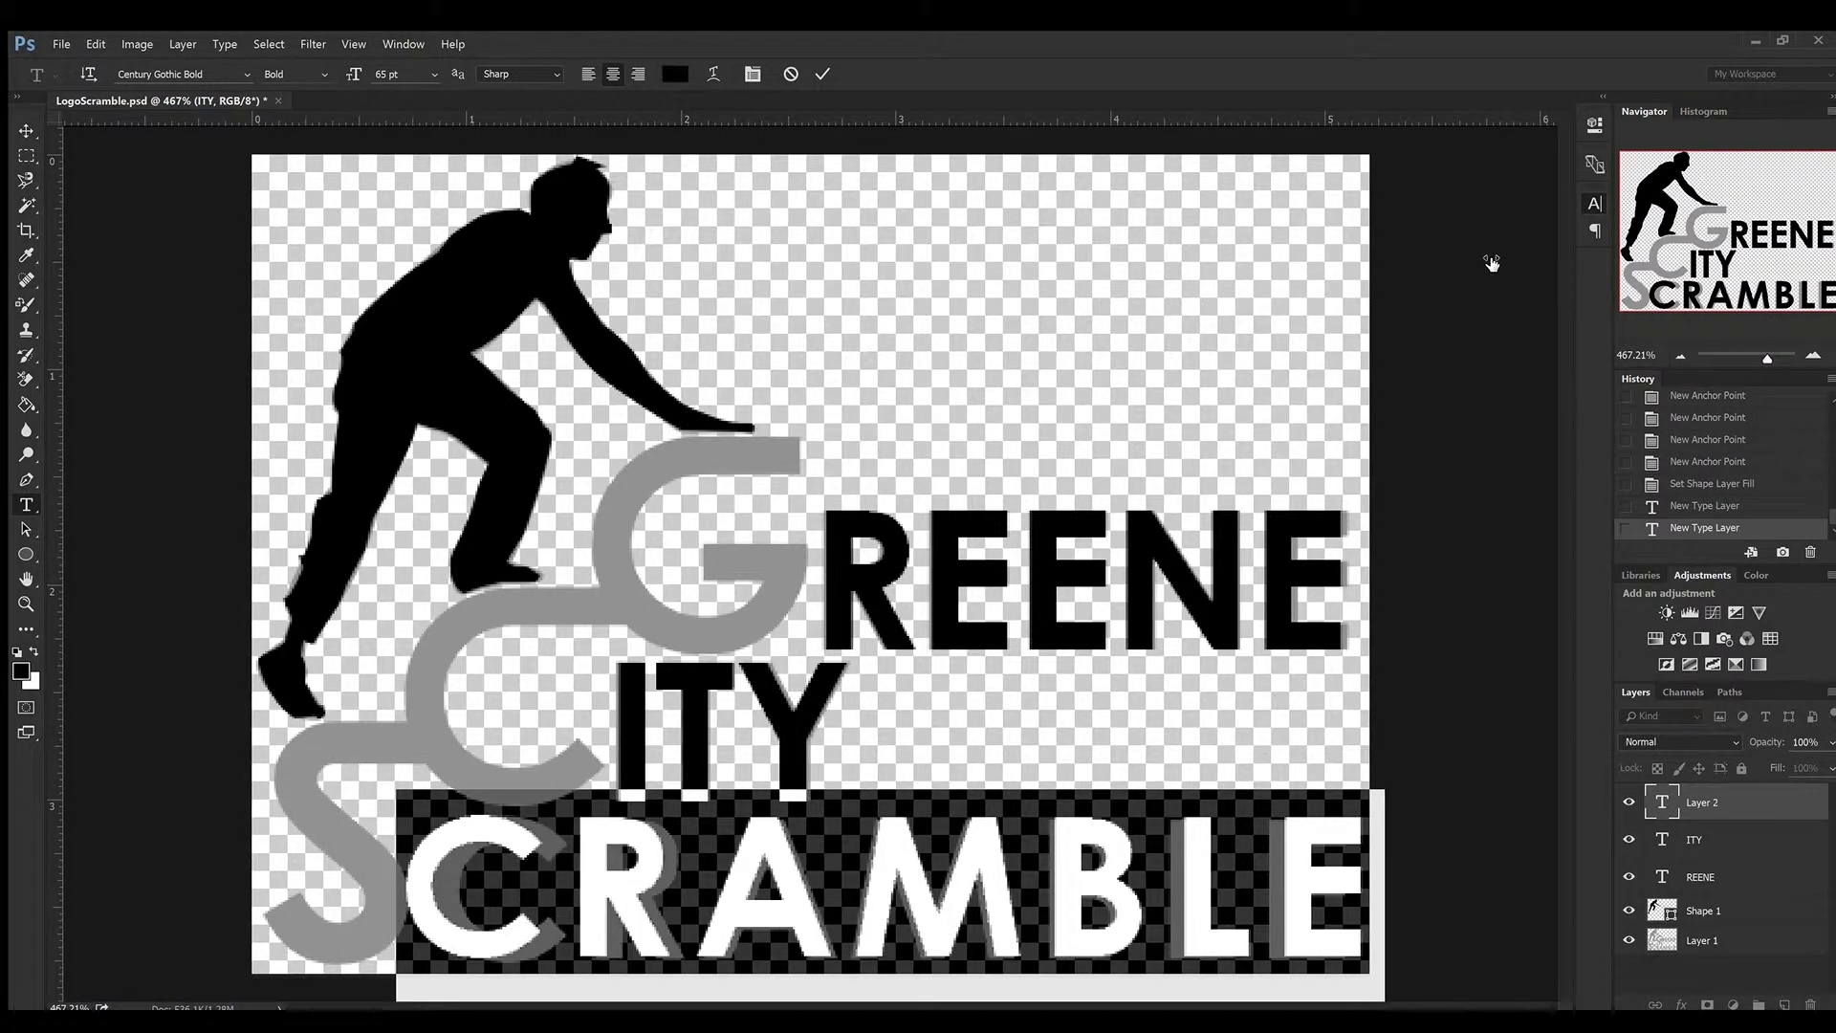
key(alt+Left)
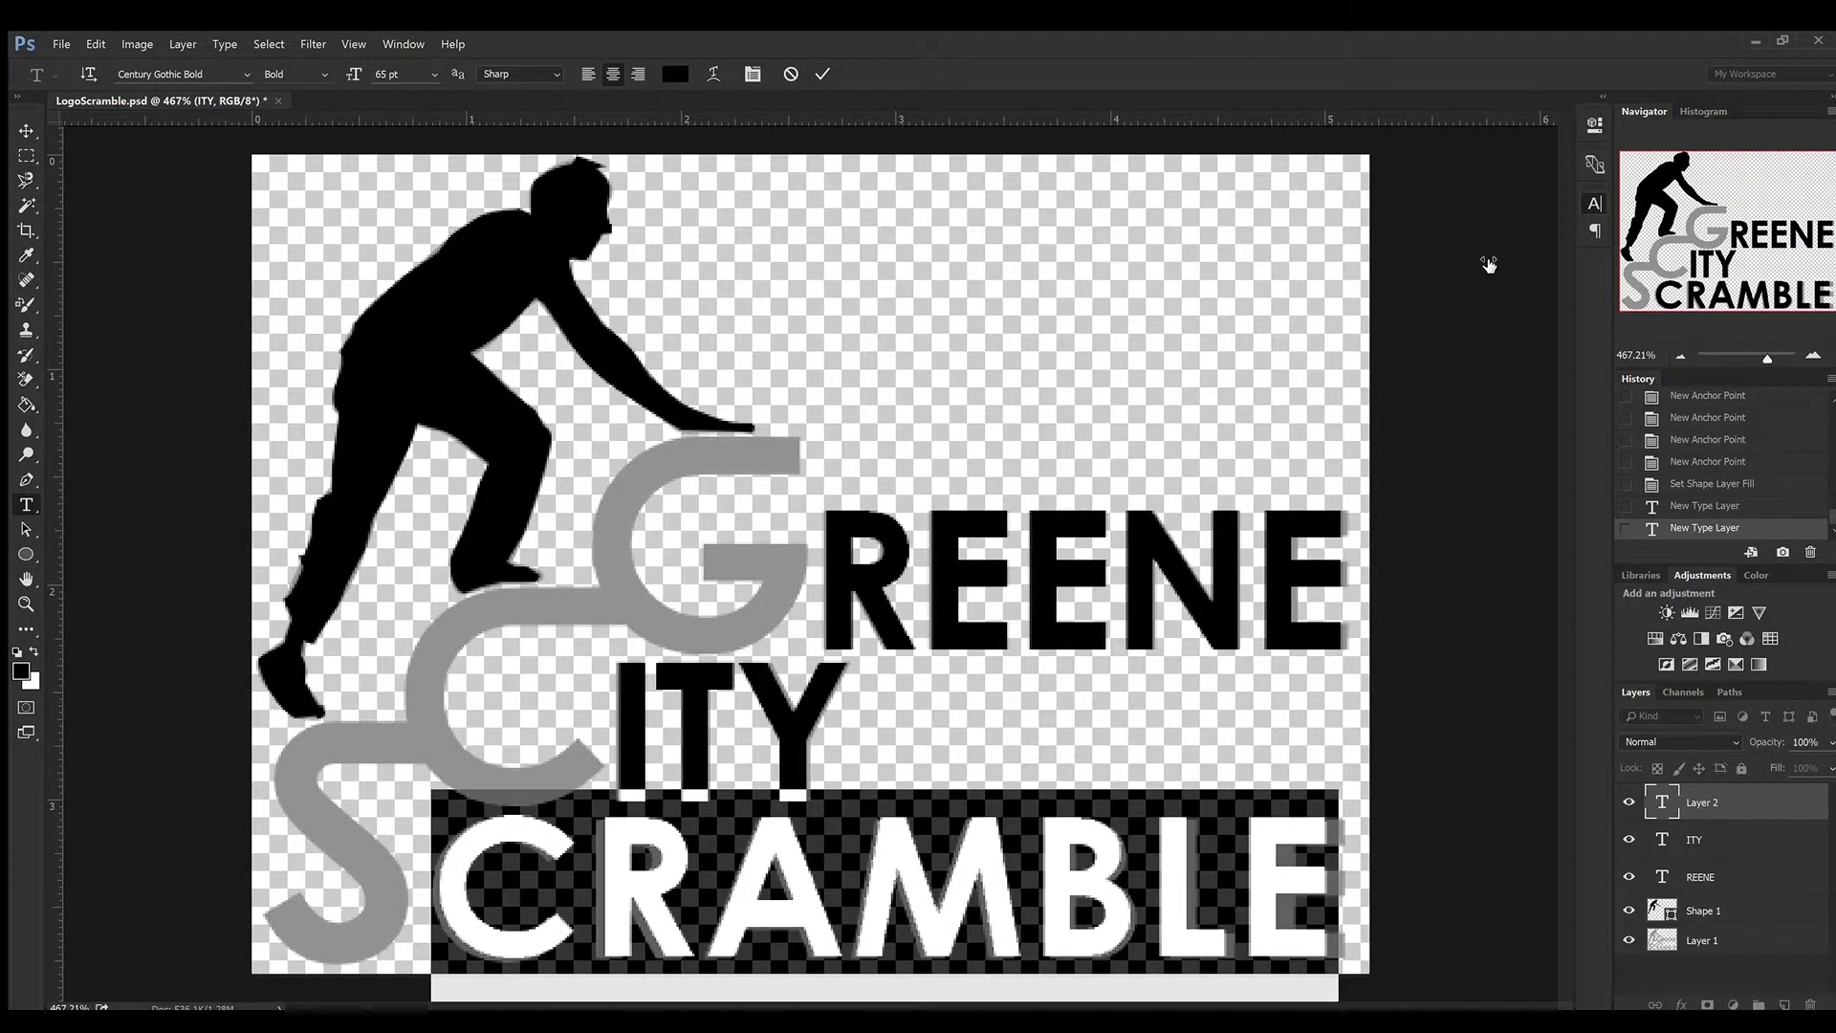
key(alt+Right)
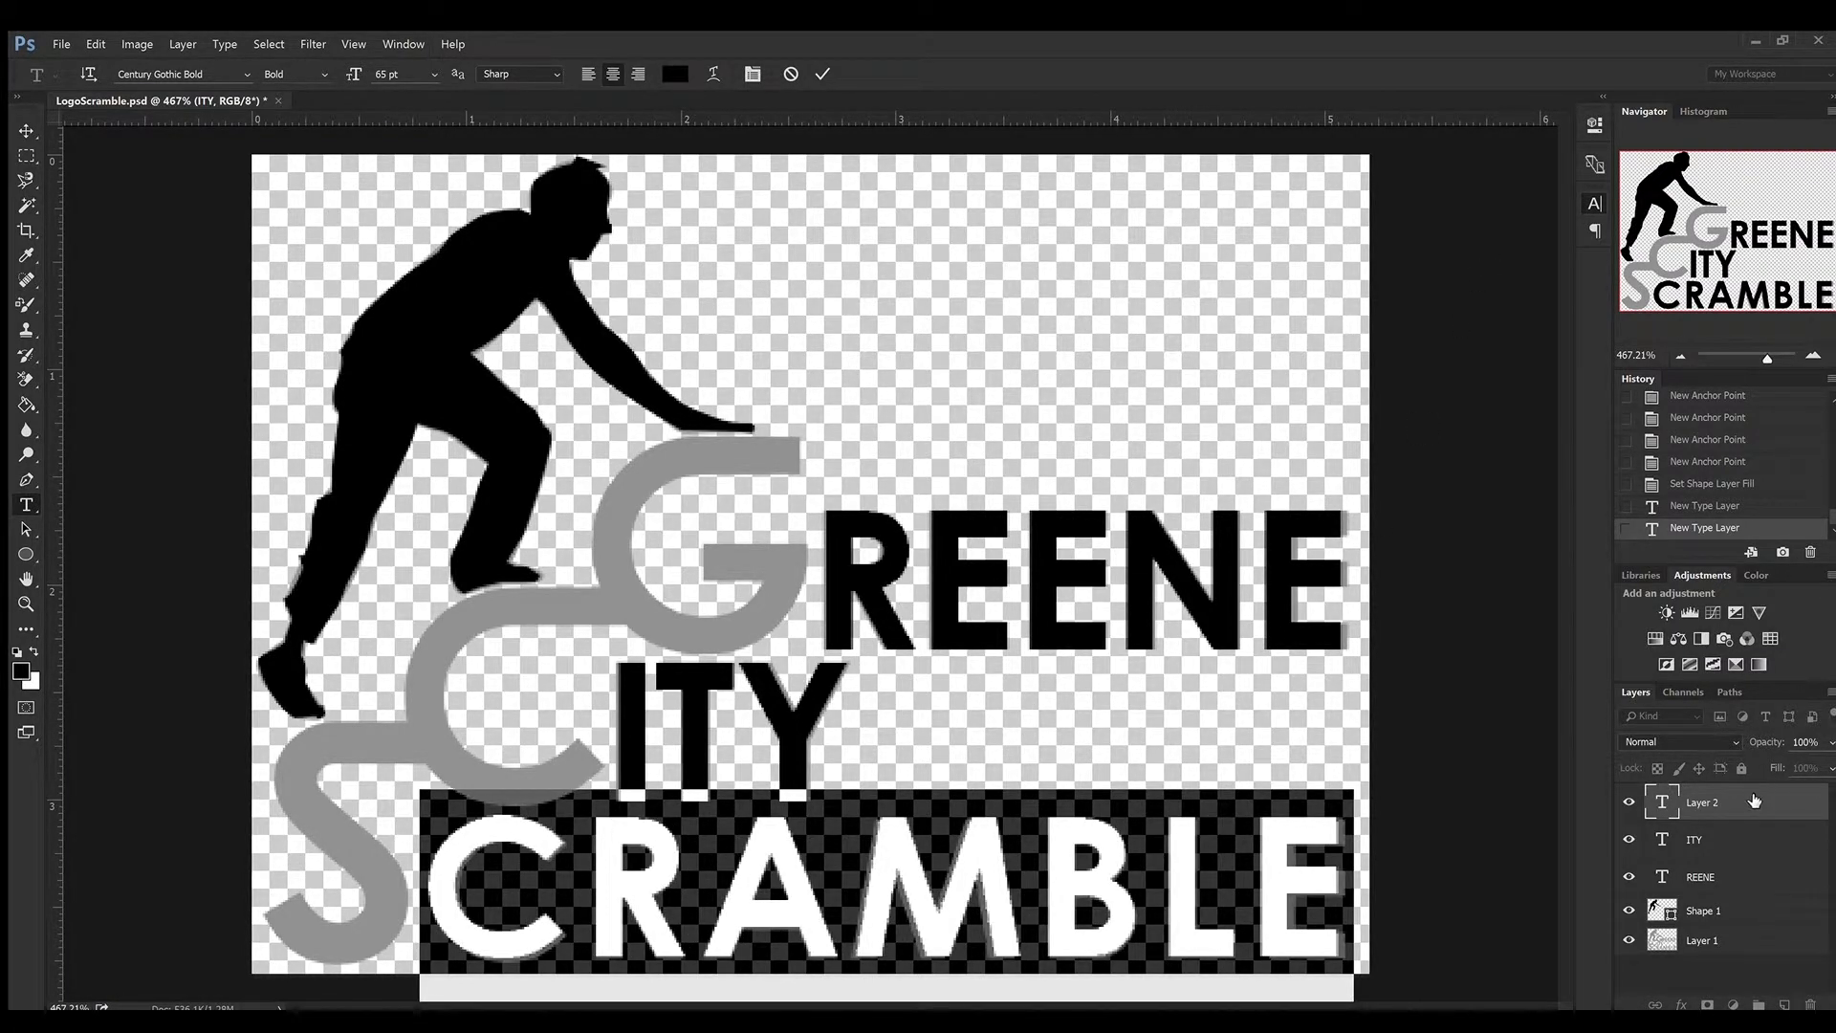
click(1754, 800)
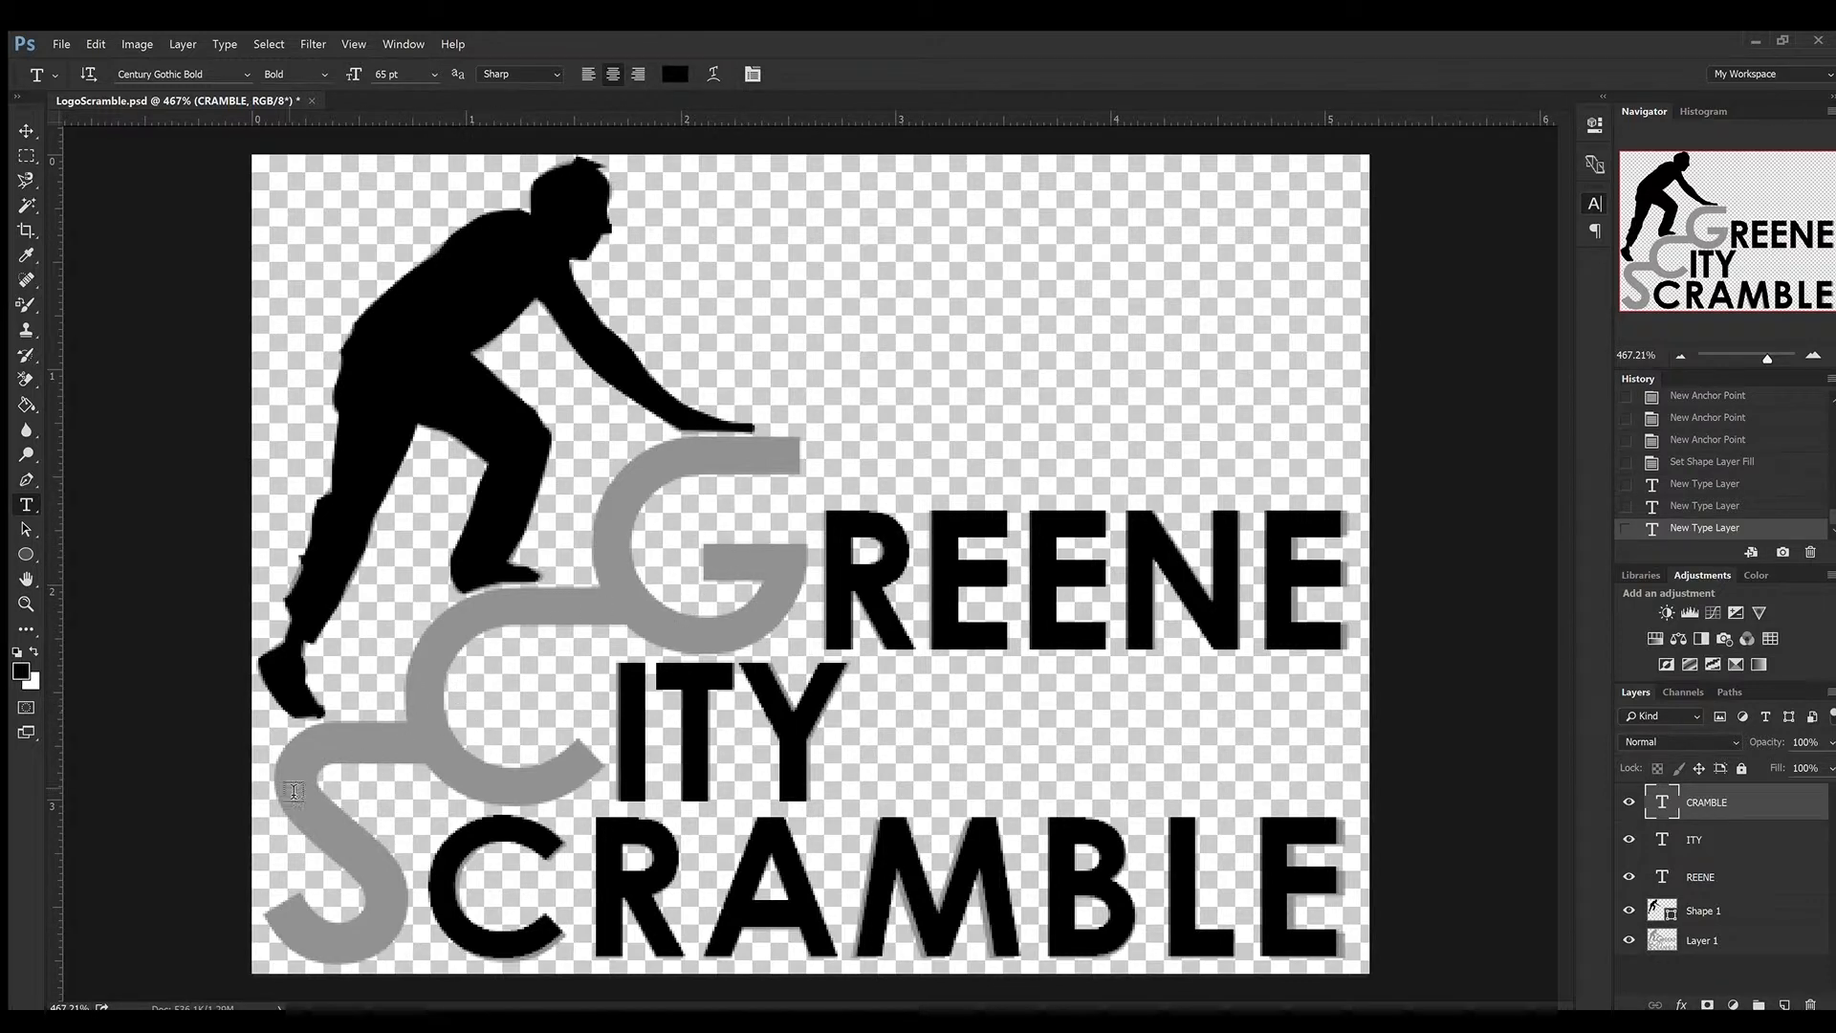
- Add the letter "G" as a separate text layer and move it over the large grey G
click(590, 532)
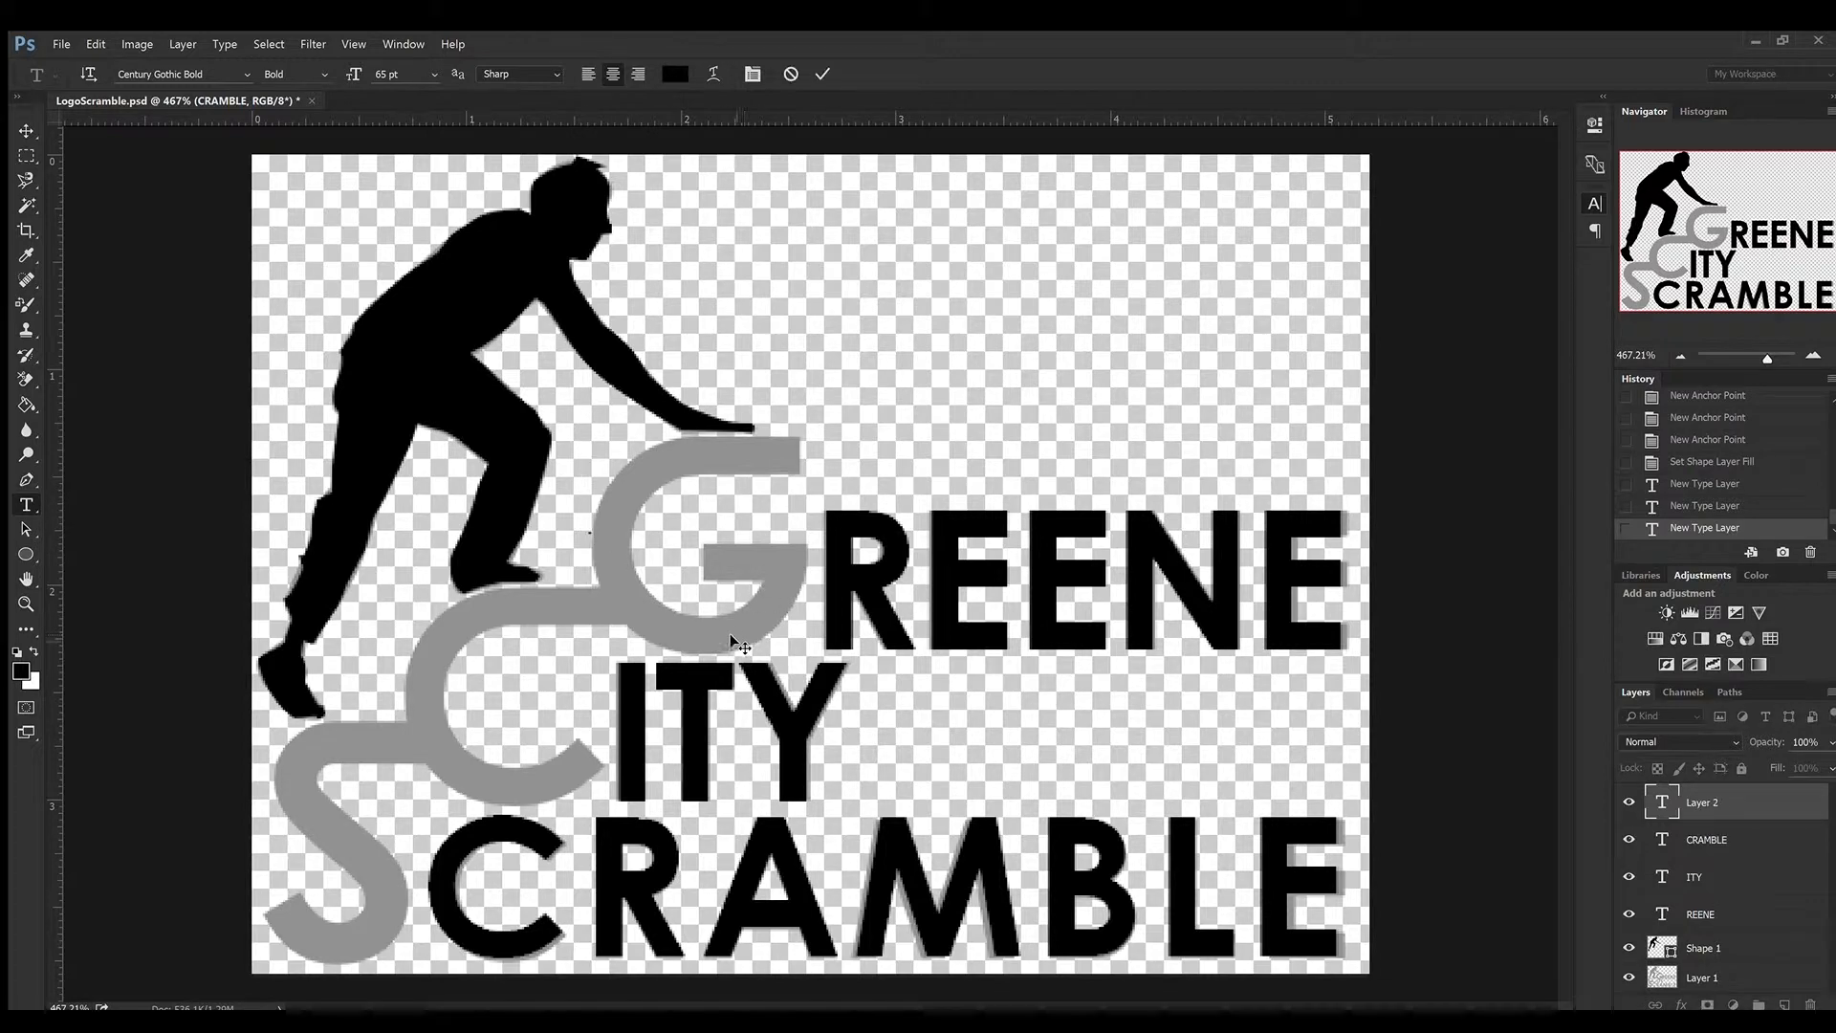
text(G)
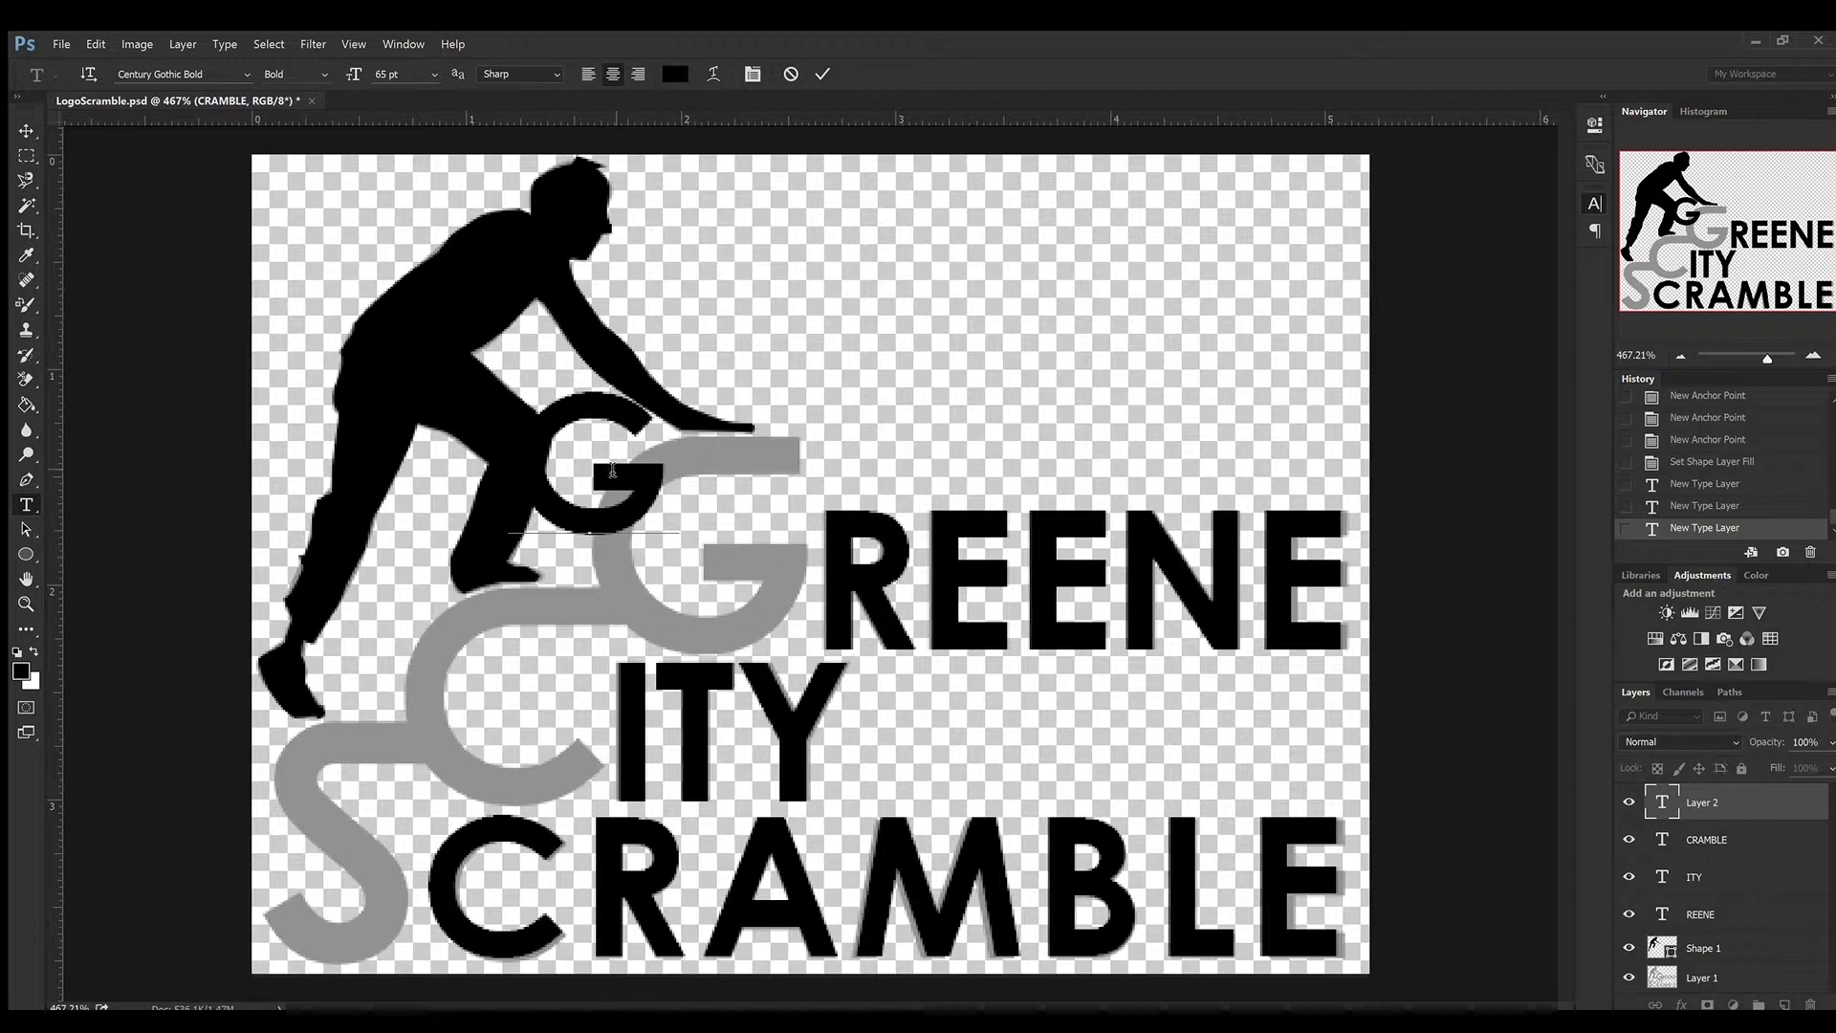
drag(706, 602, 826, 682)
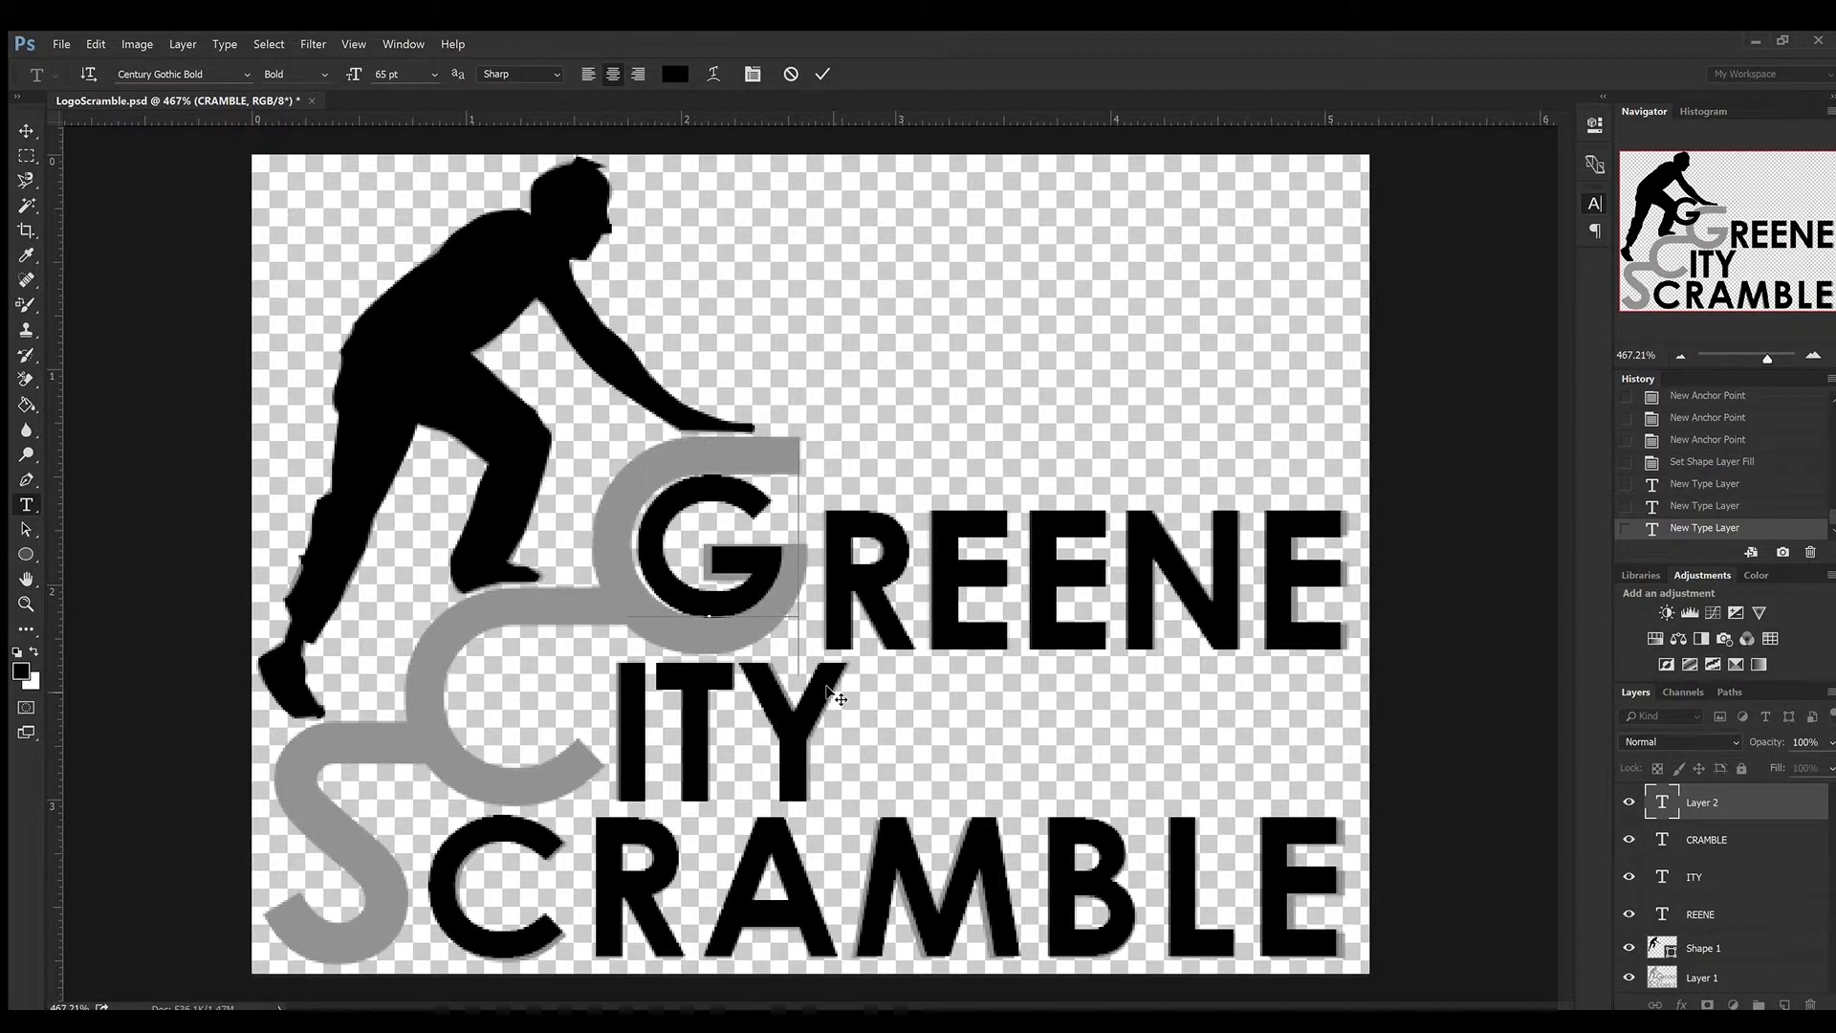
- Enlarge the "G" text to 87 pt toward the size of the grey letter beneath
double_click(794, 557)
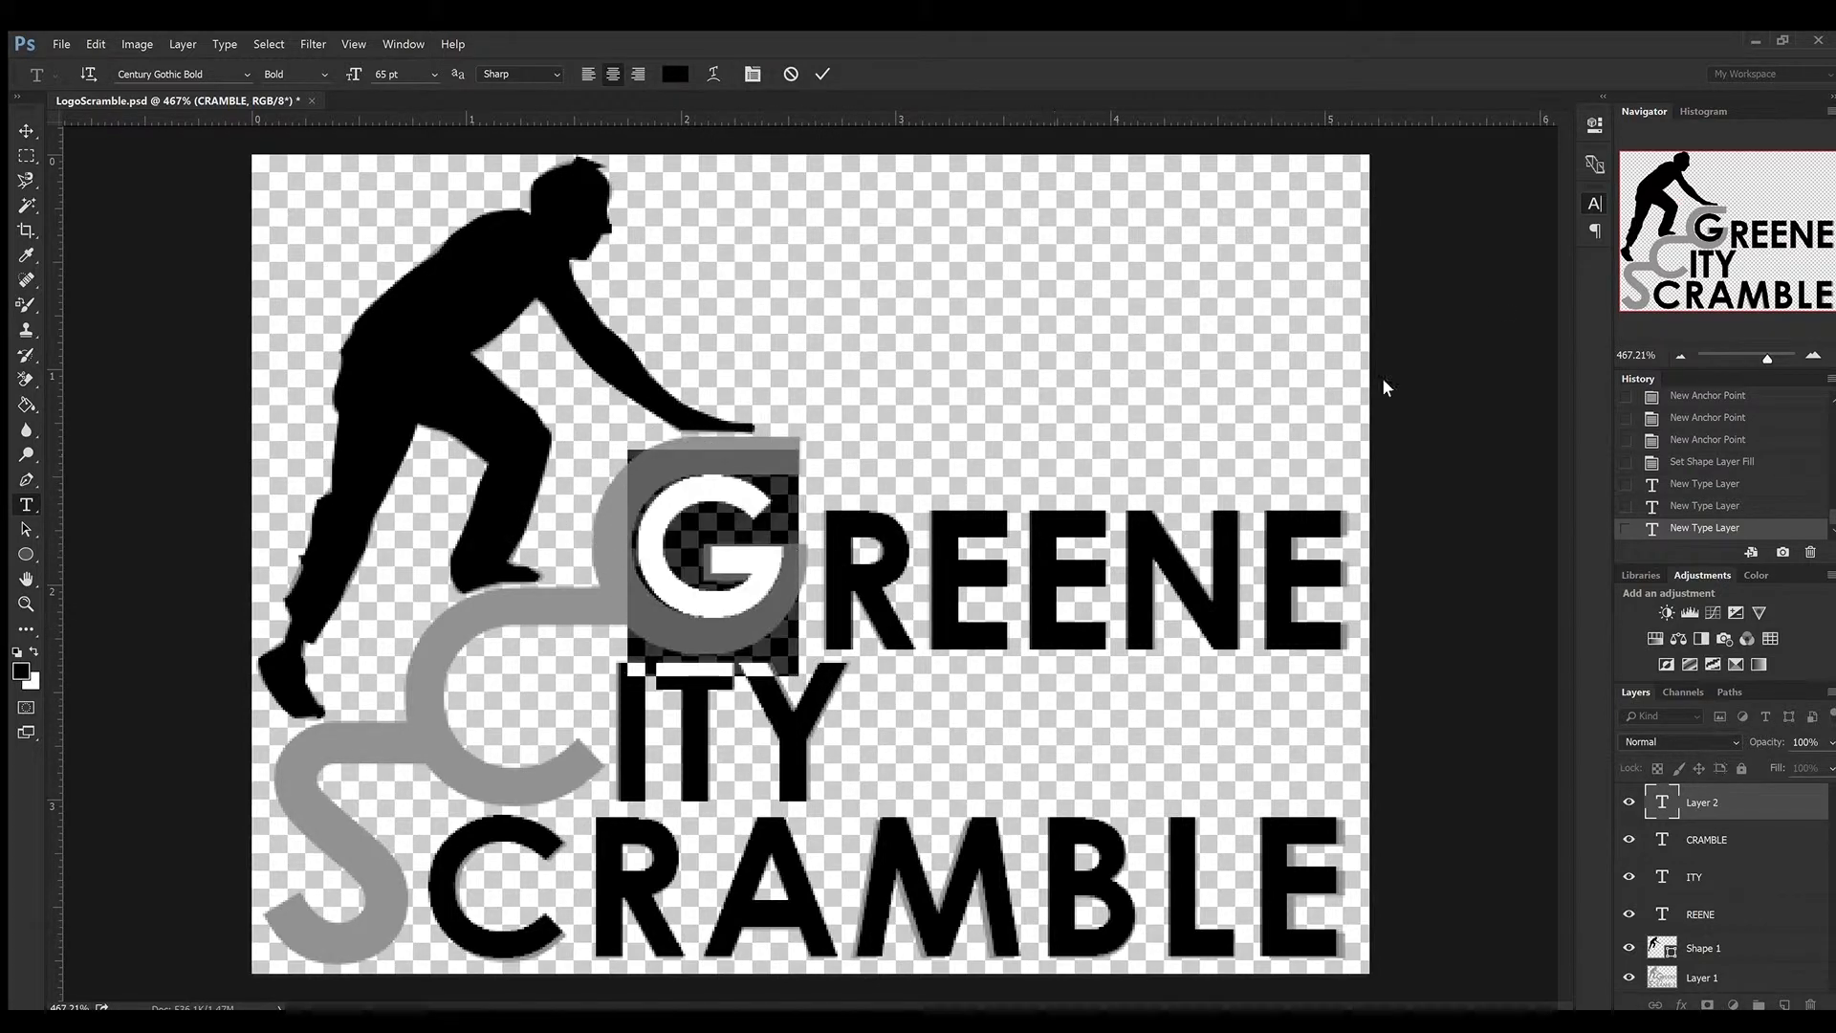
key(ctrl+shift+period)
key(ctrl+shift+period)
key(ctrl+shift+period)
key(ctrl+shift+period)
key(ctrl+shift+period)
key(ctrl+shift+period)
key(ctrl+shift+period)
key(ctrl+shift+period)
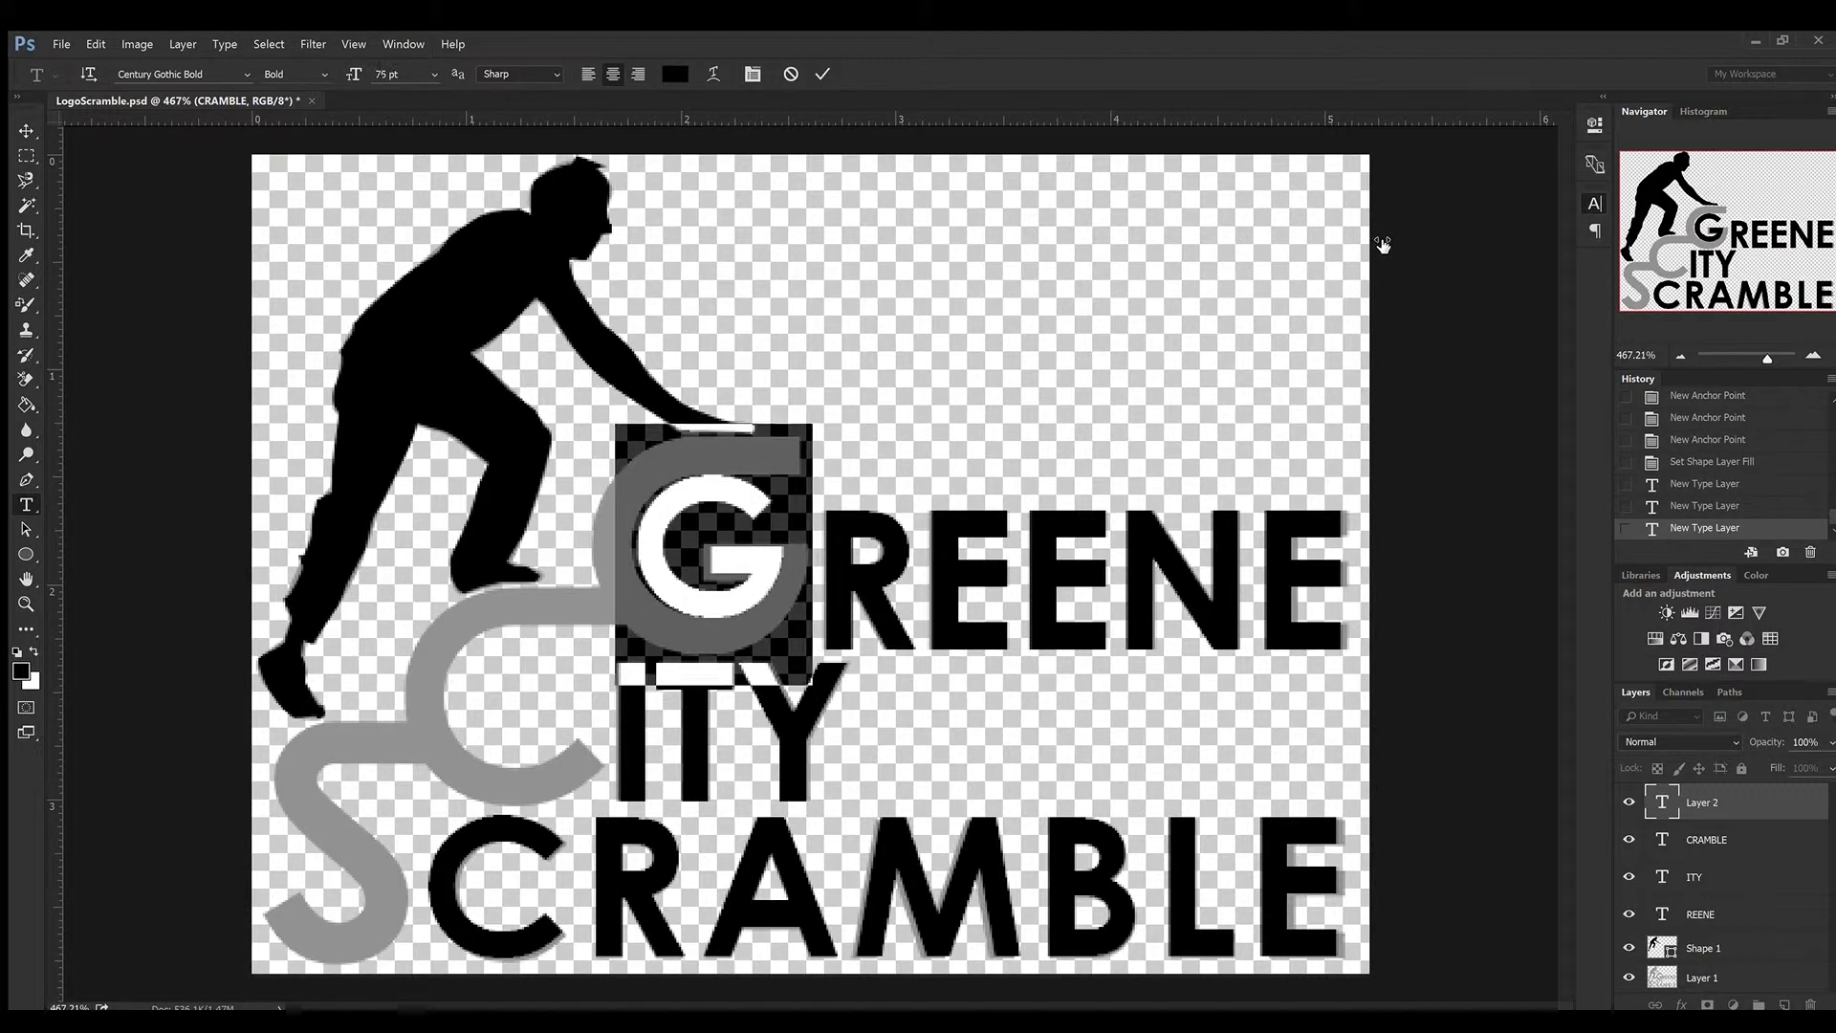
key(ctrl+shift+period)
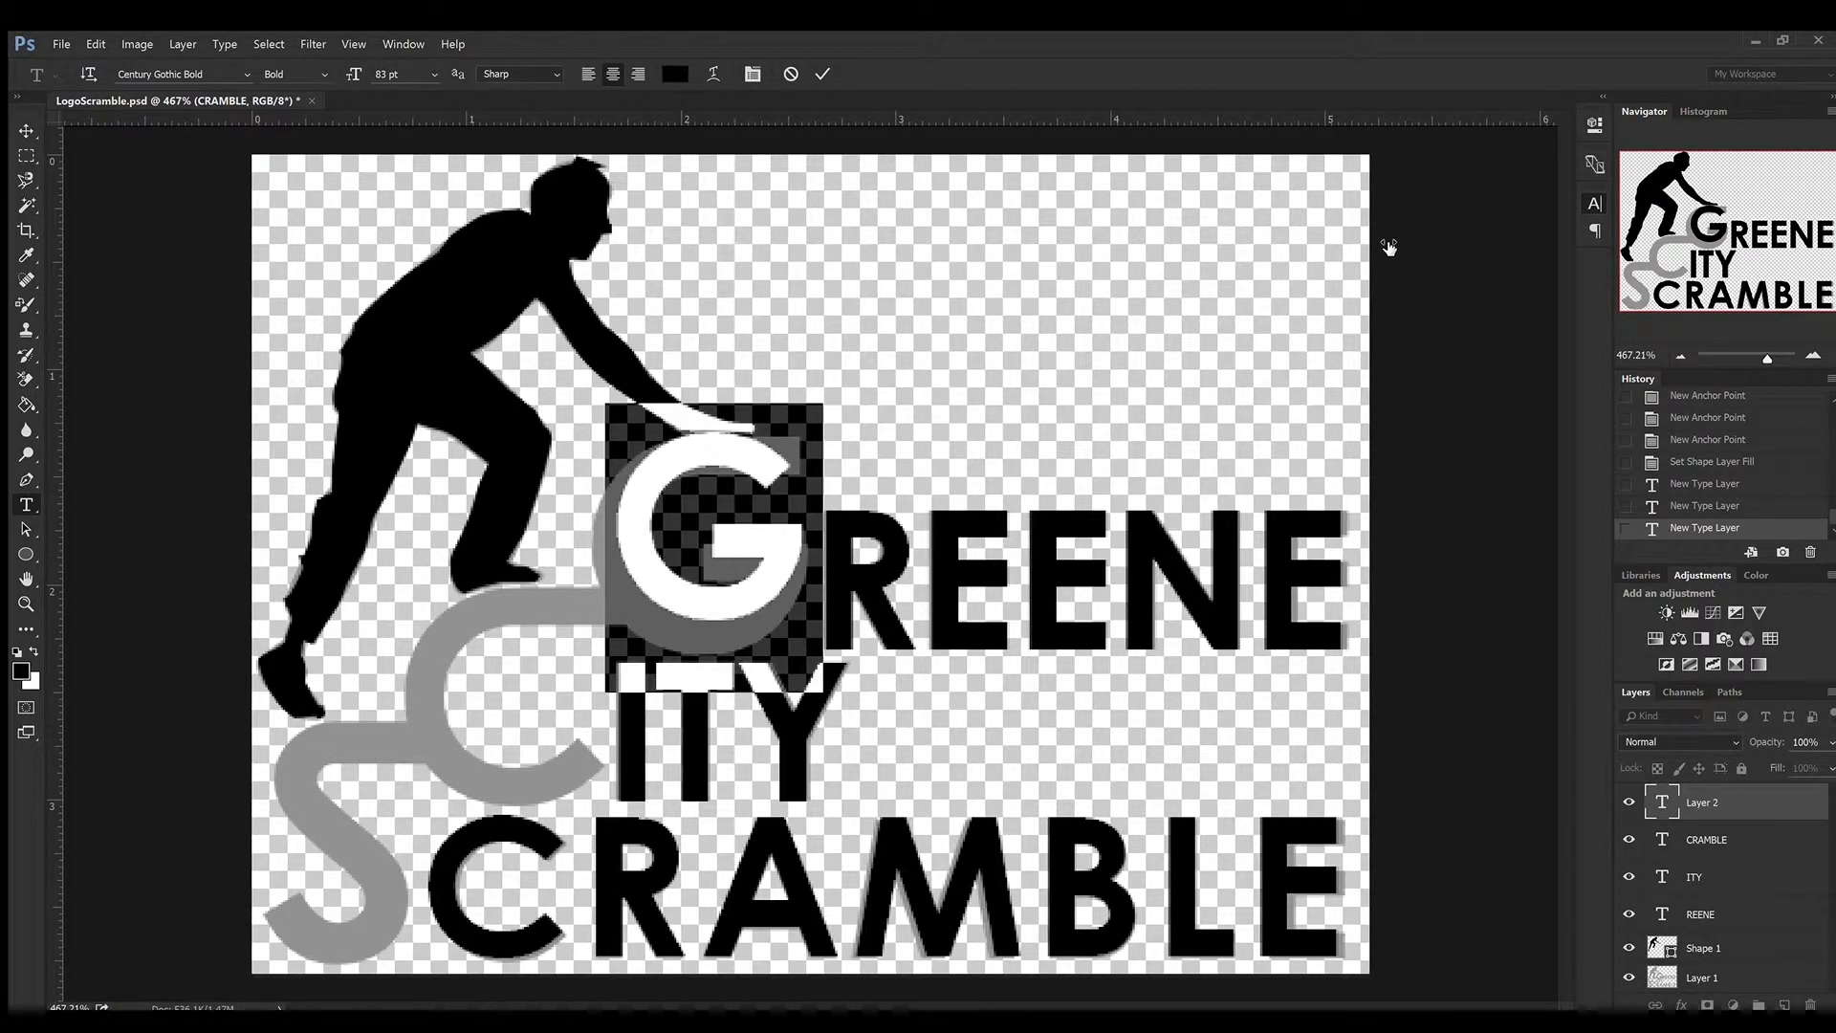
key(ctrl+shift+period)
key(ctrl+shift+period)
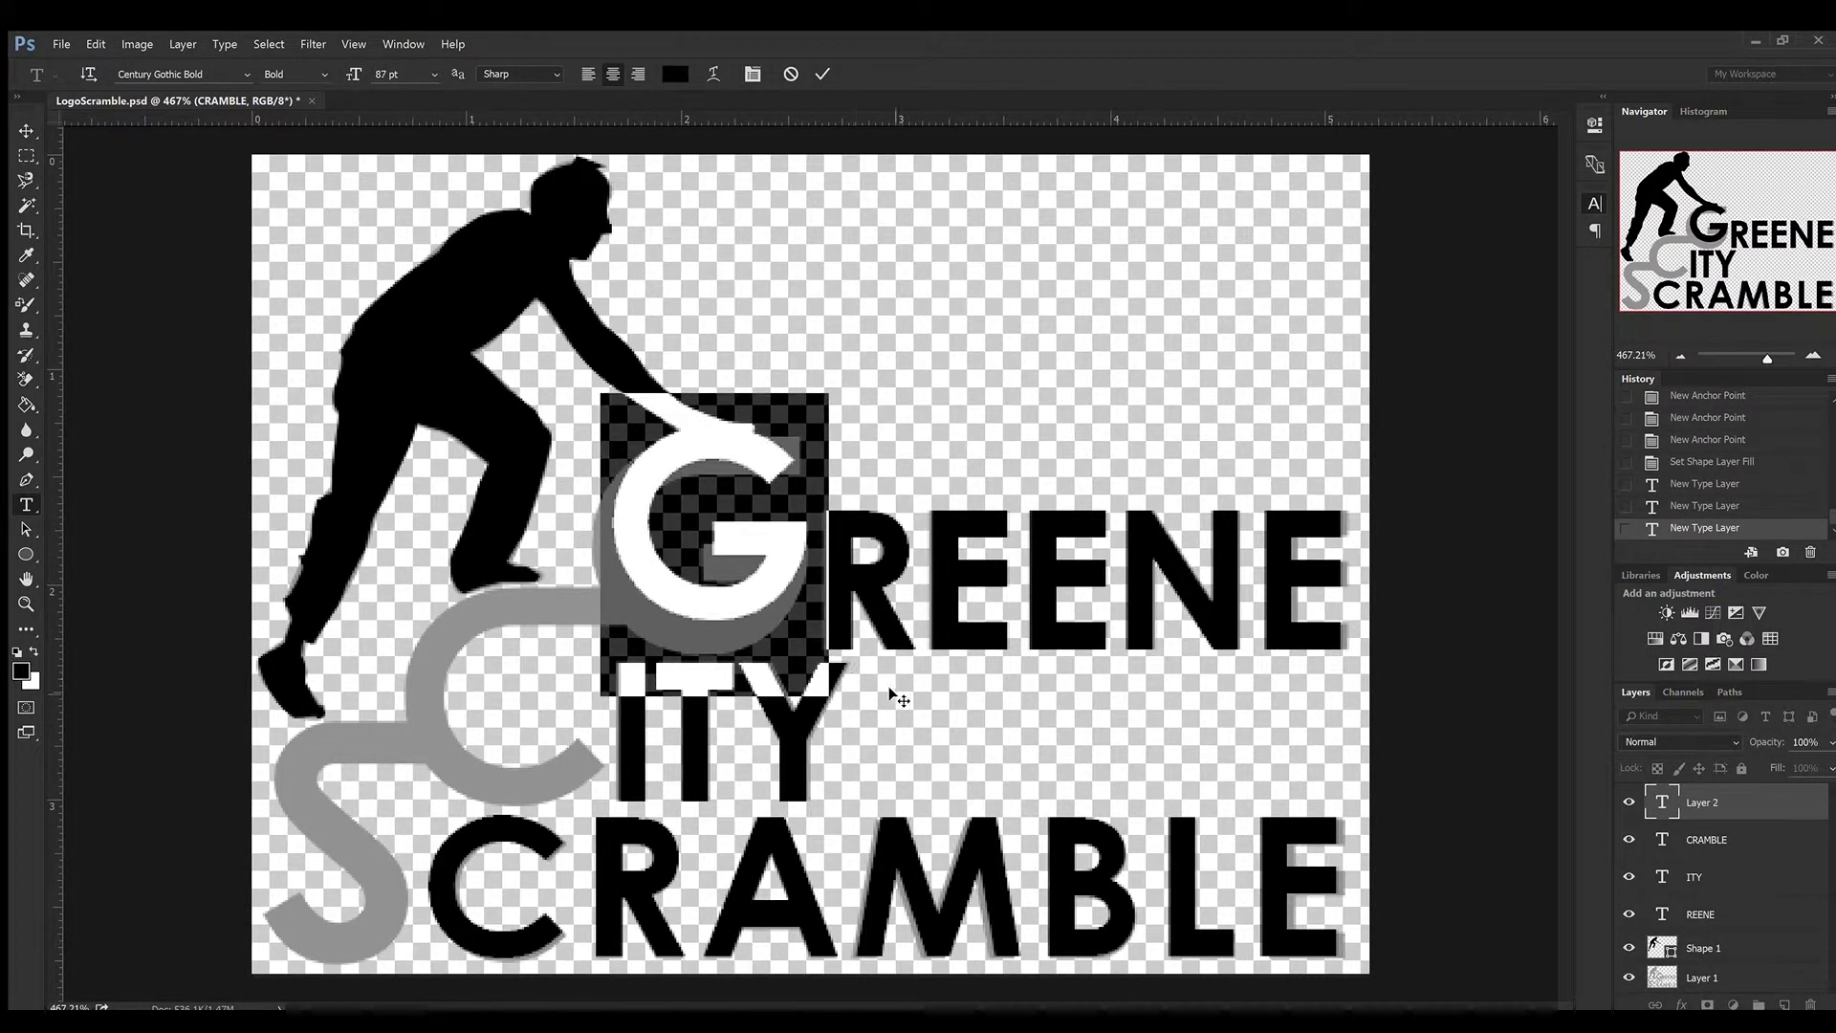
- Align the "G" with the large grey G and enlarge it to 95 pt so its curves match
drag(893, 691, 881, 708)
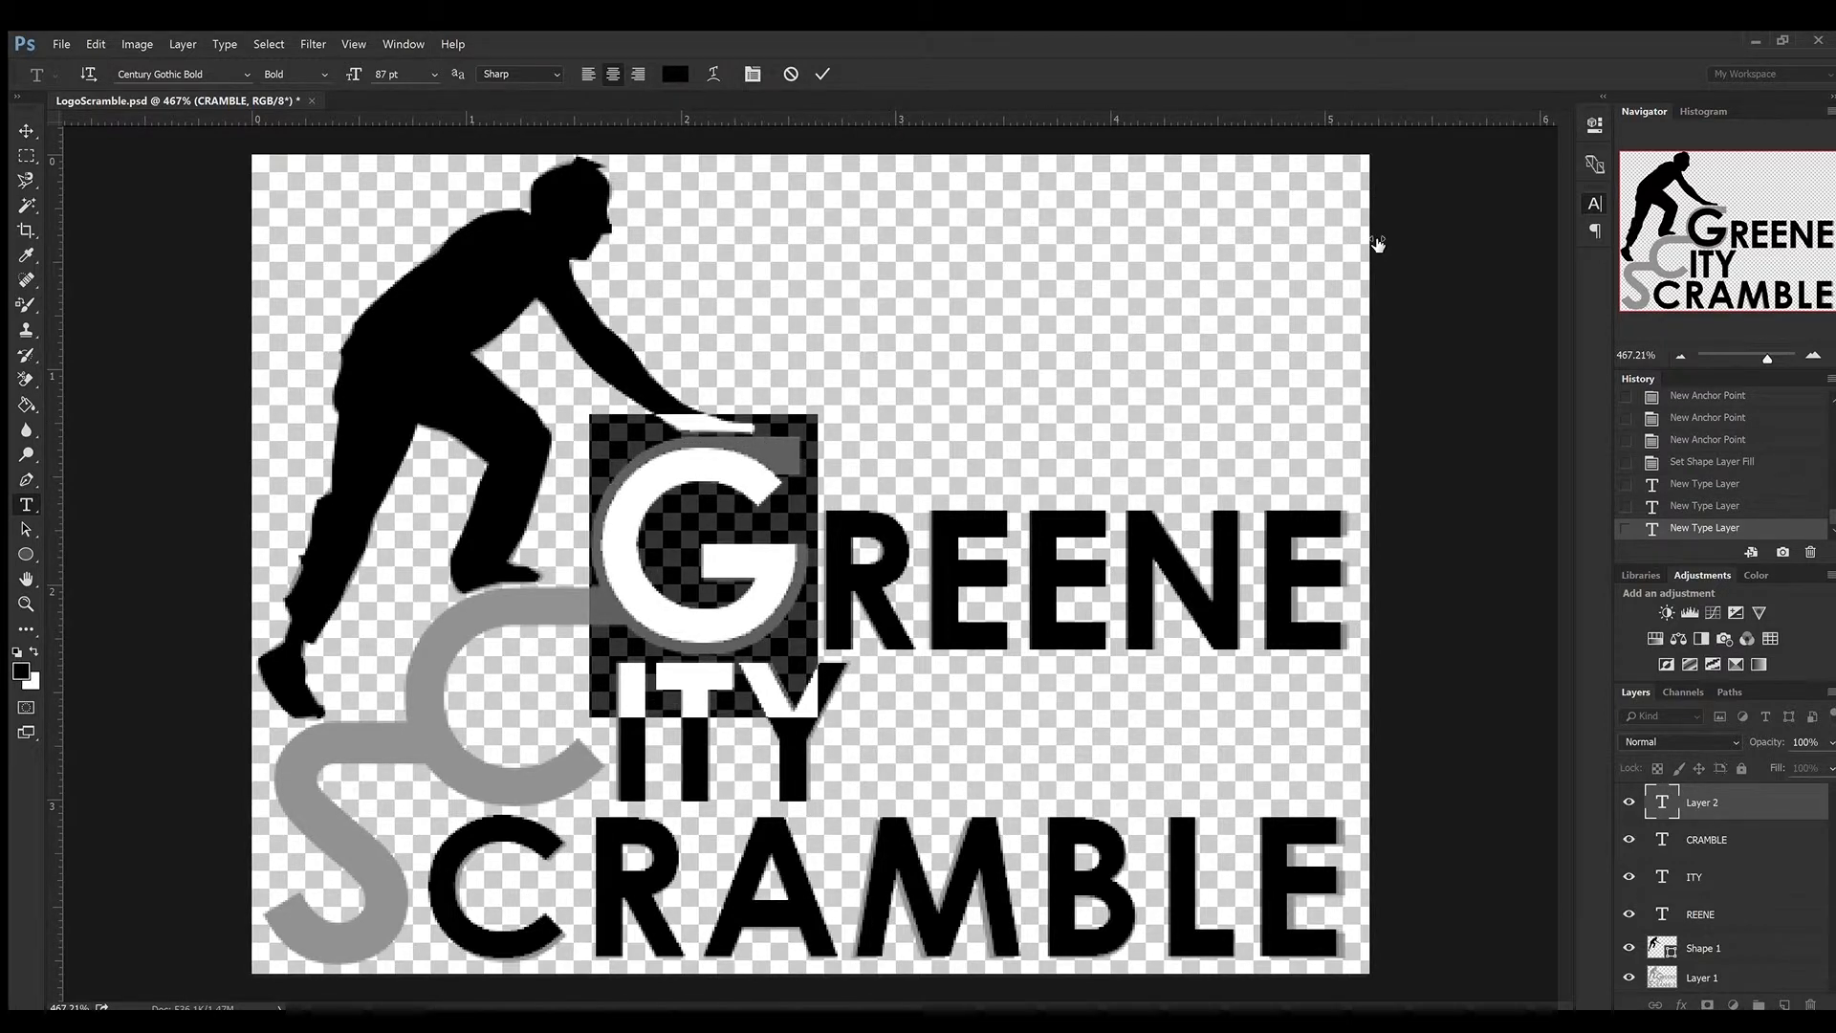
key(ctrl+shift+period)
key(ctrl+shift+period)
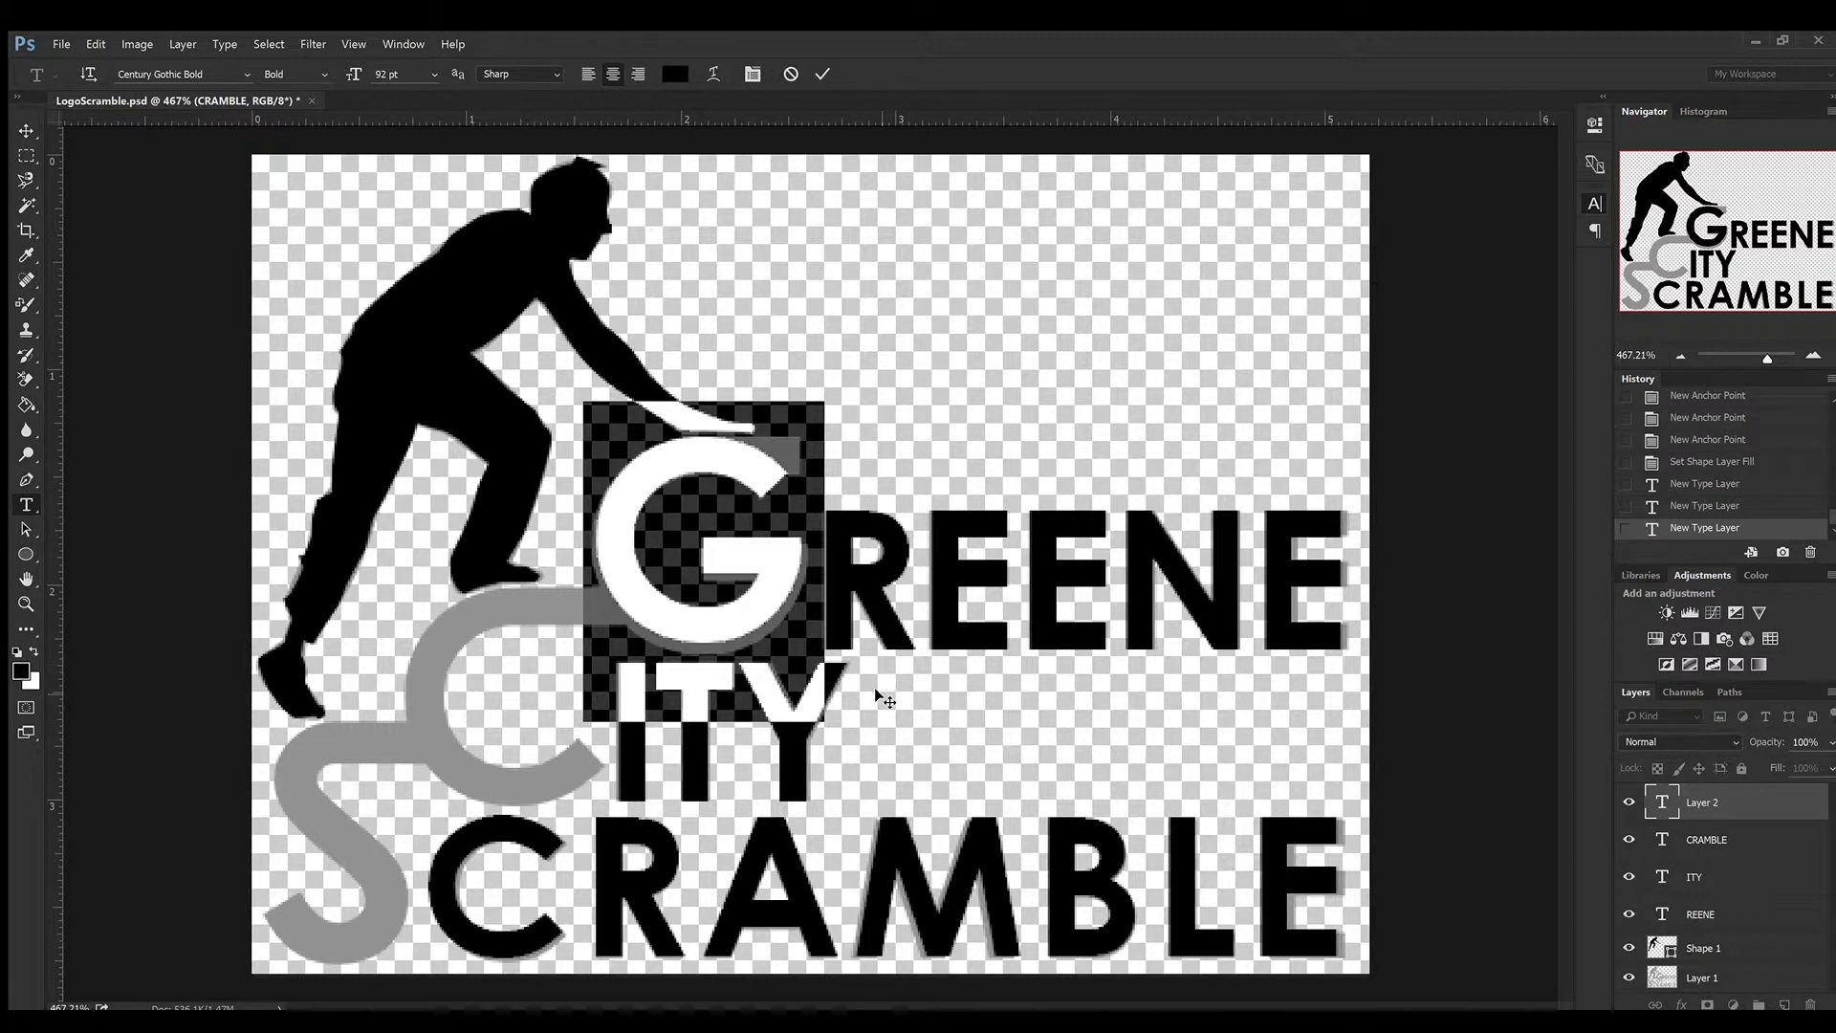
drag(878, 697, 878, 706)
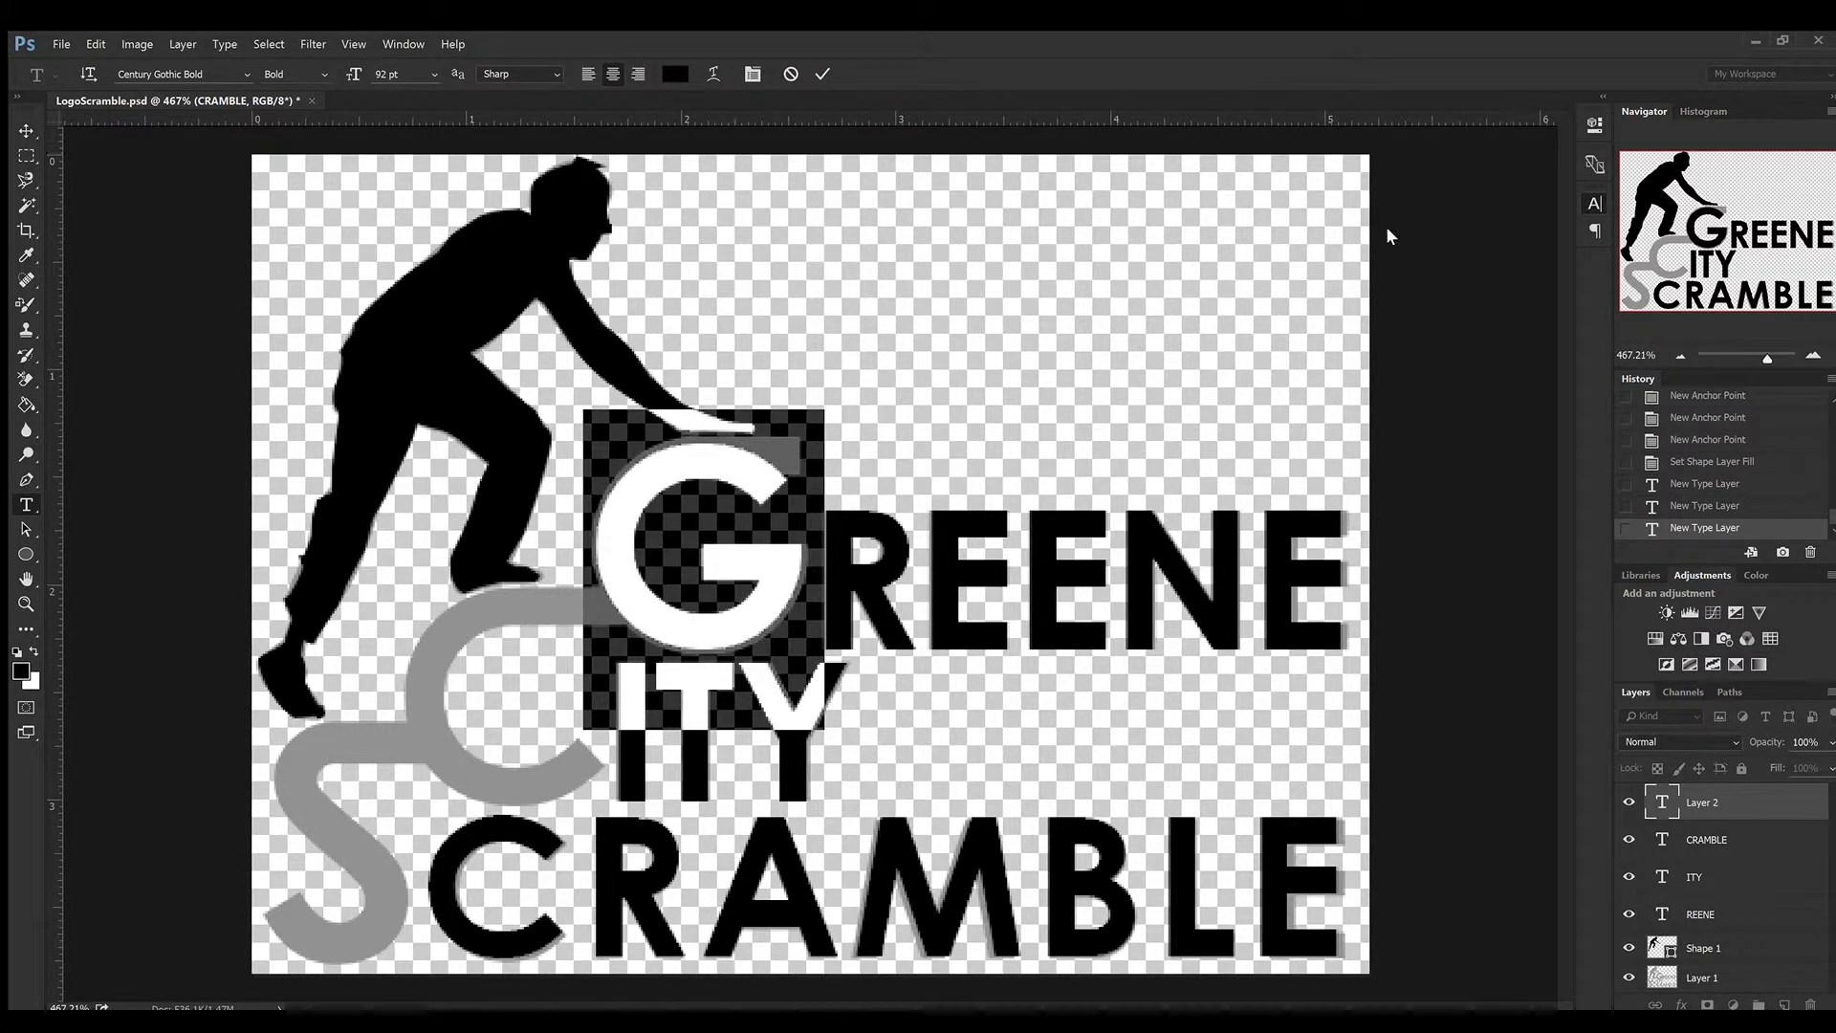
key(ctrl+shift+period)
key(ctrl+shift+period)
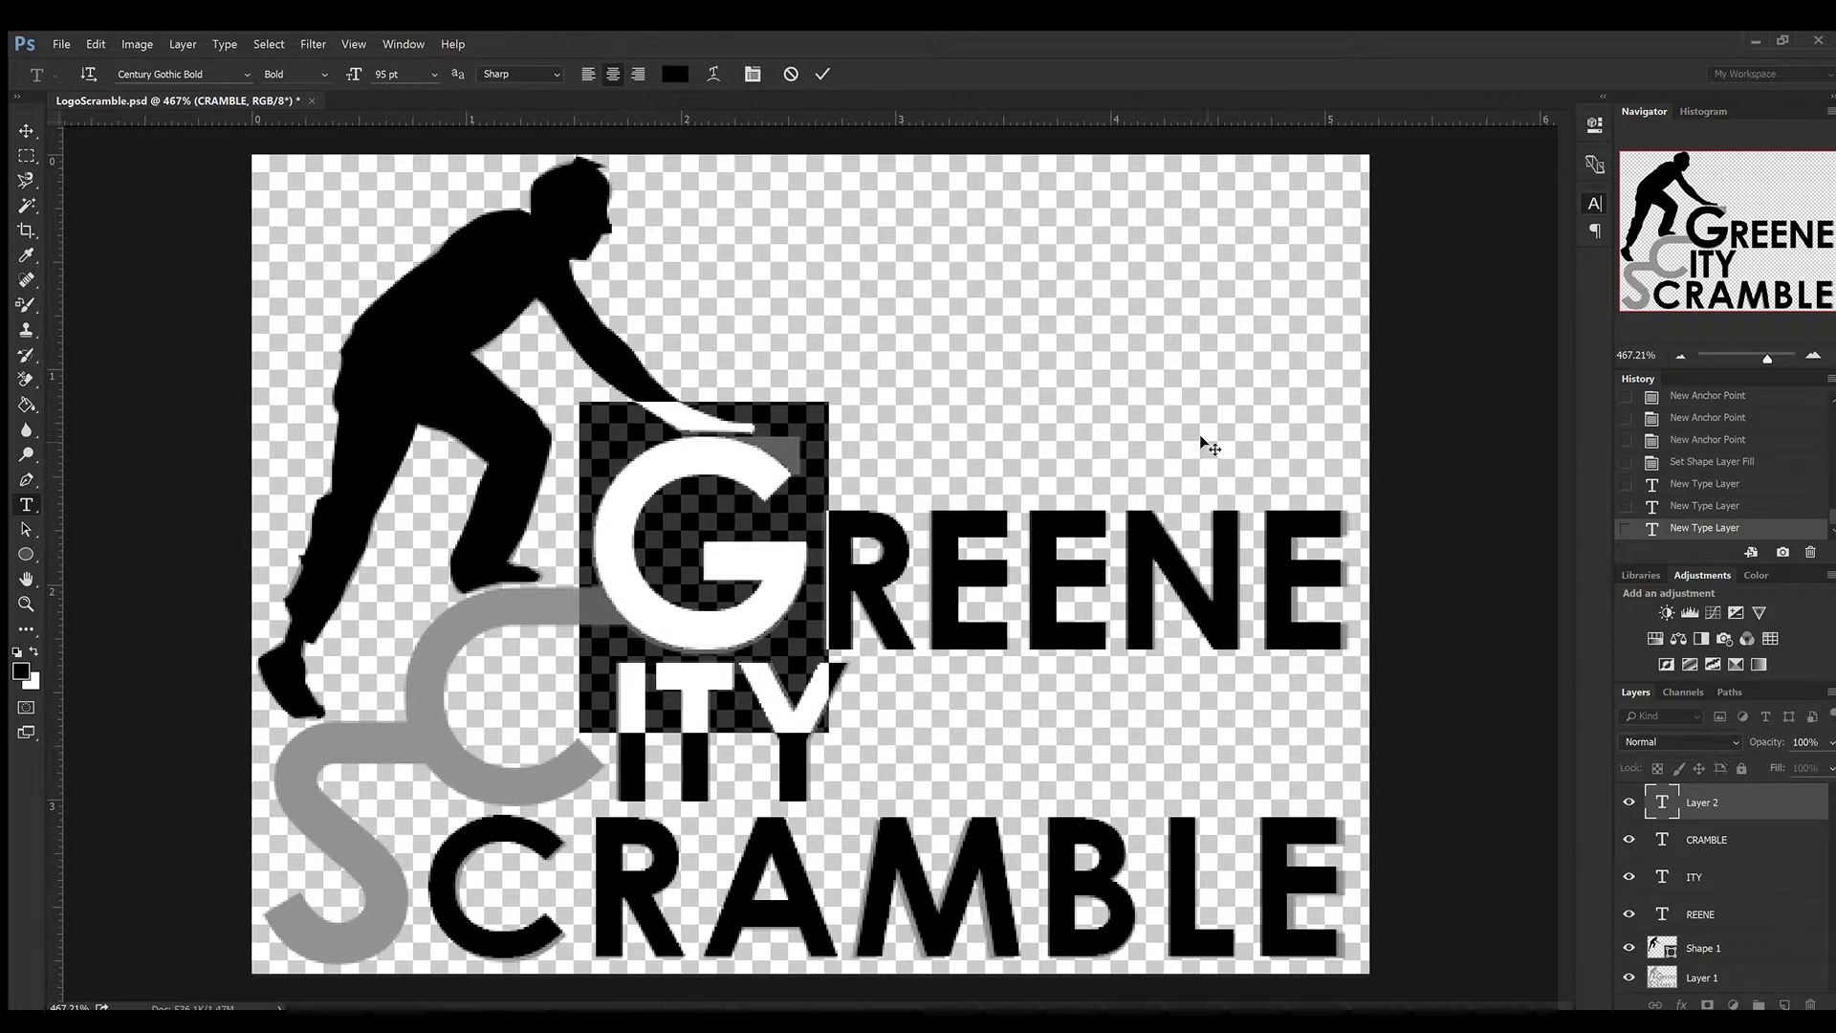
drag(910, 716, 916, 715)
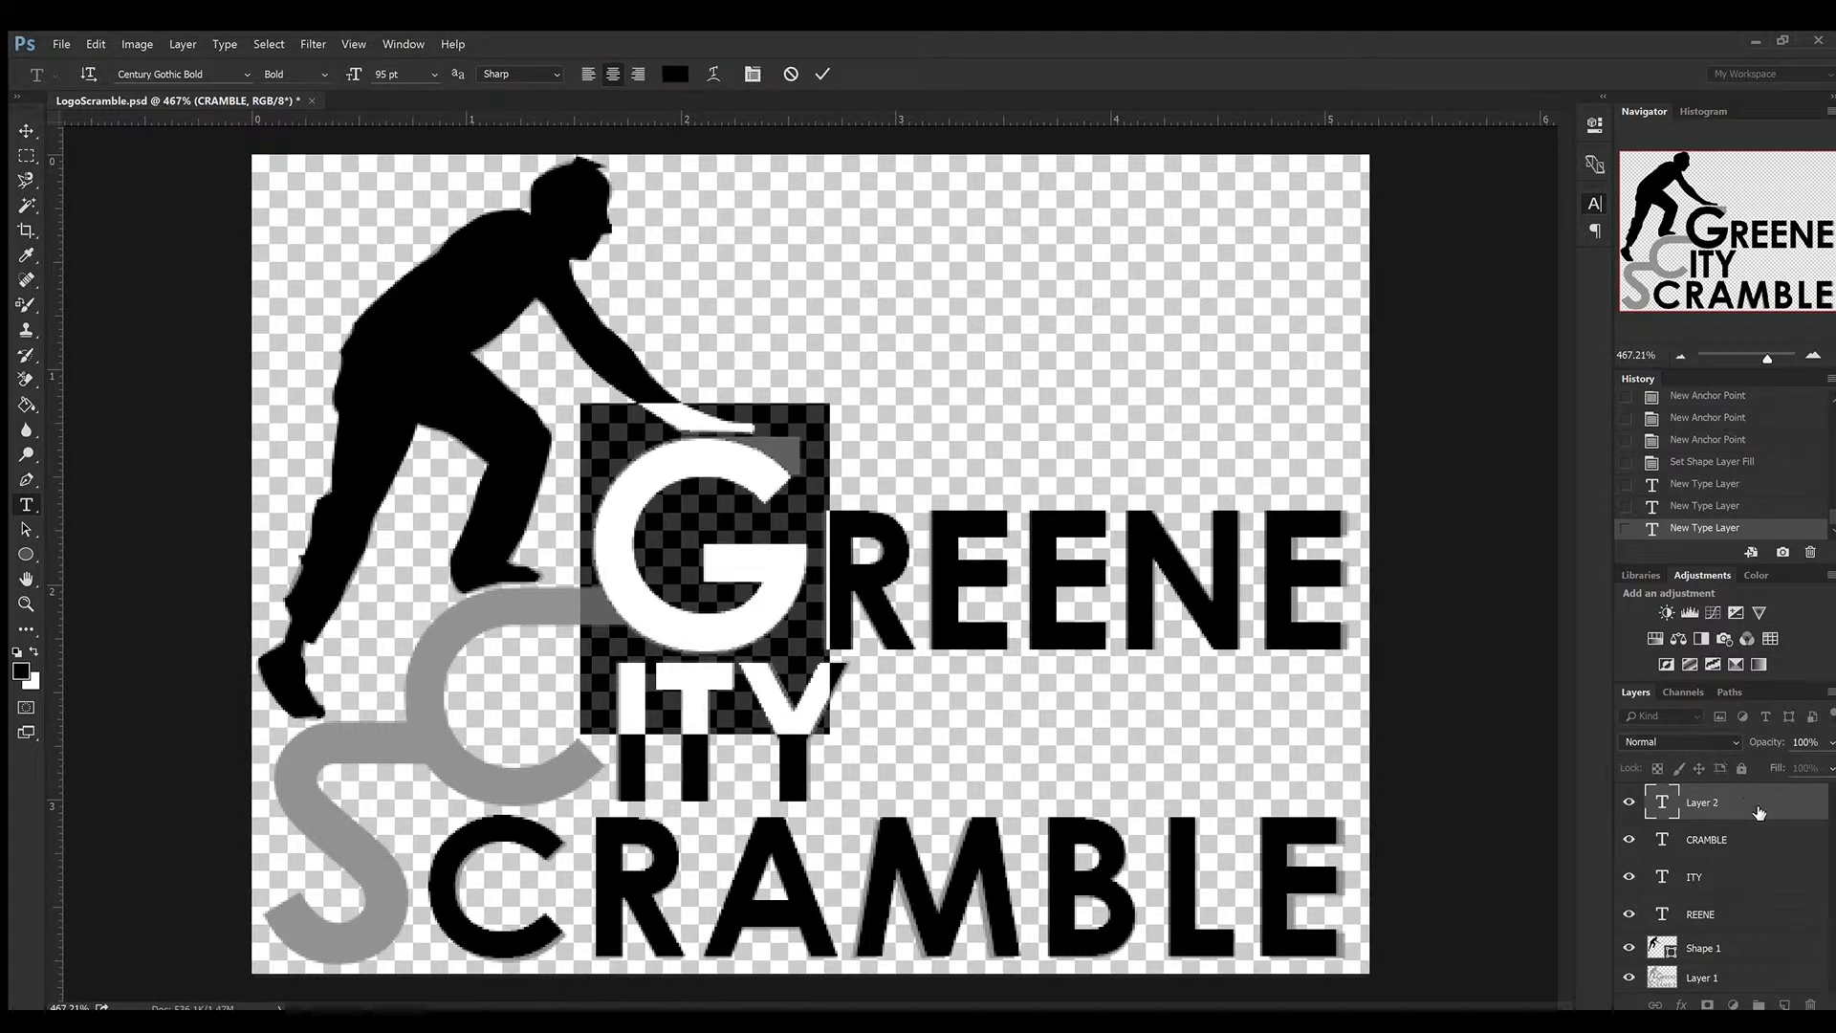
- Convert the "G" text layer to a shape and pull the inner corner of its upper arm to the grey bar's lower end
click(1757, 814)
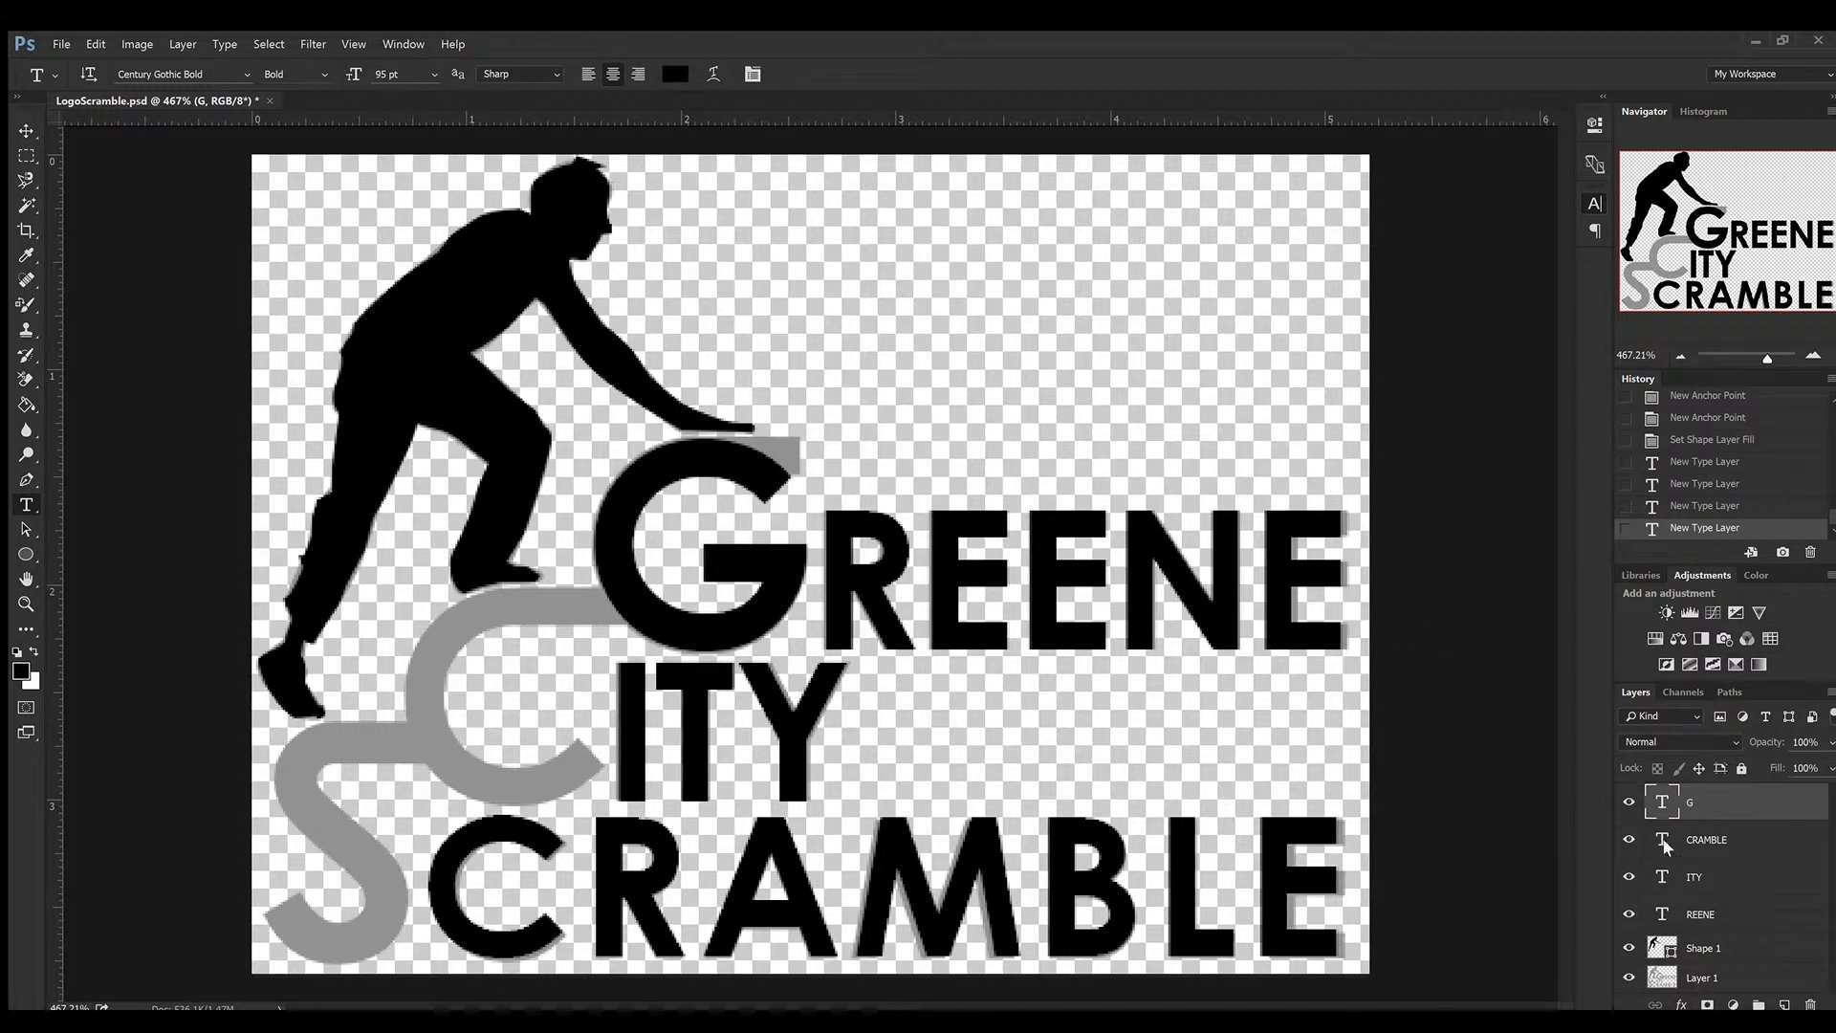
click(1518, 596)
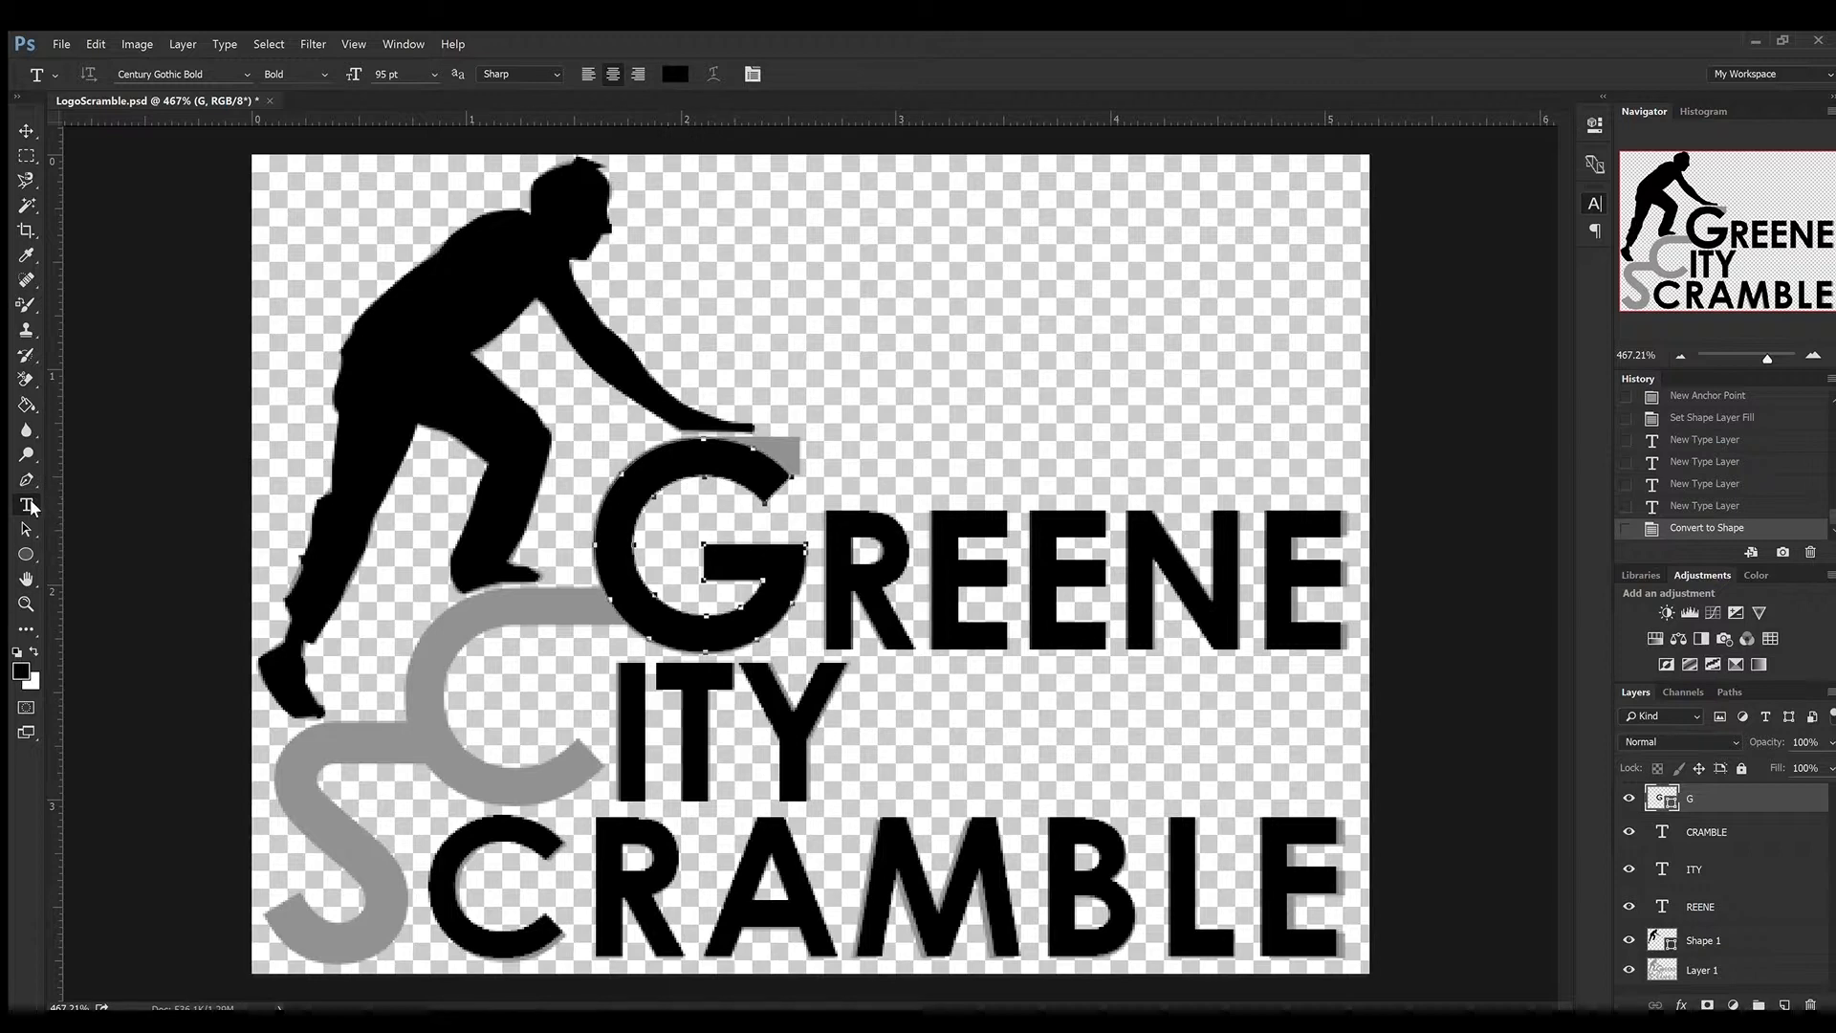
click(27, 528)
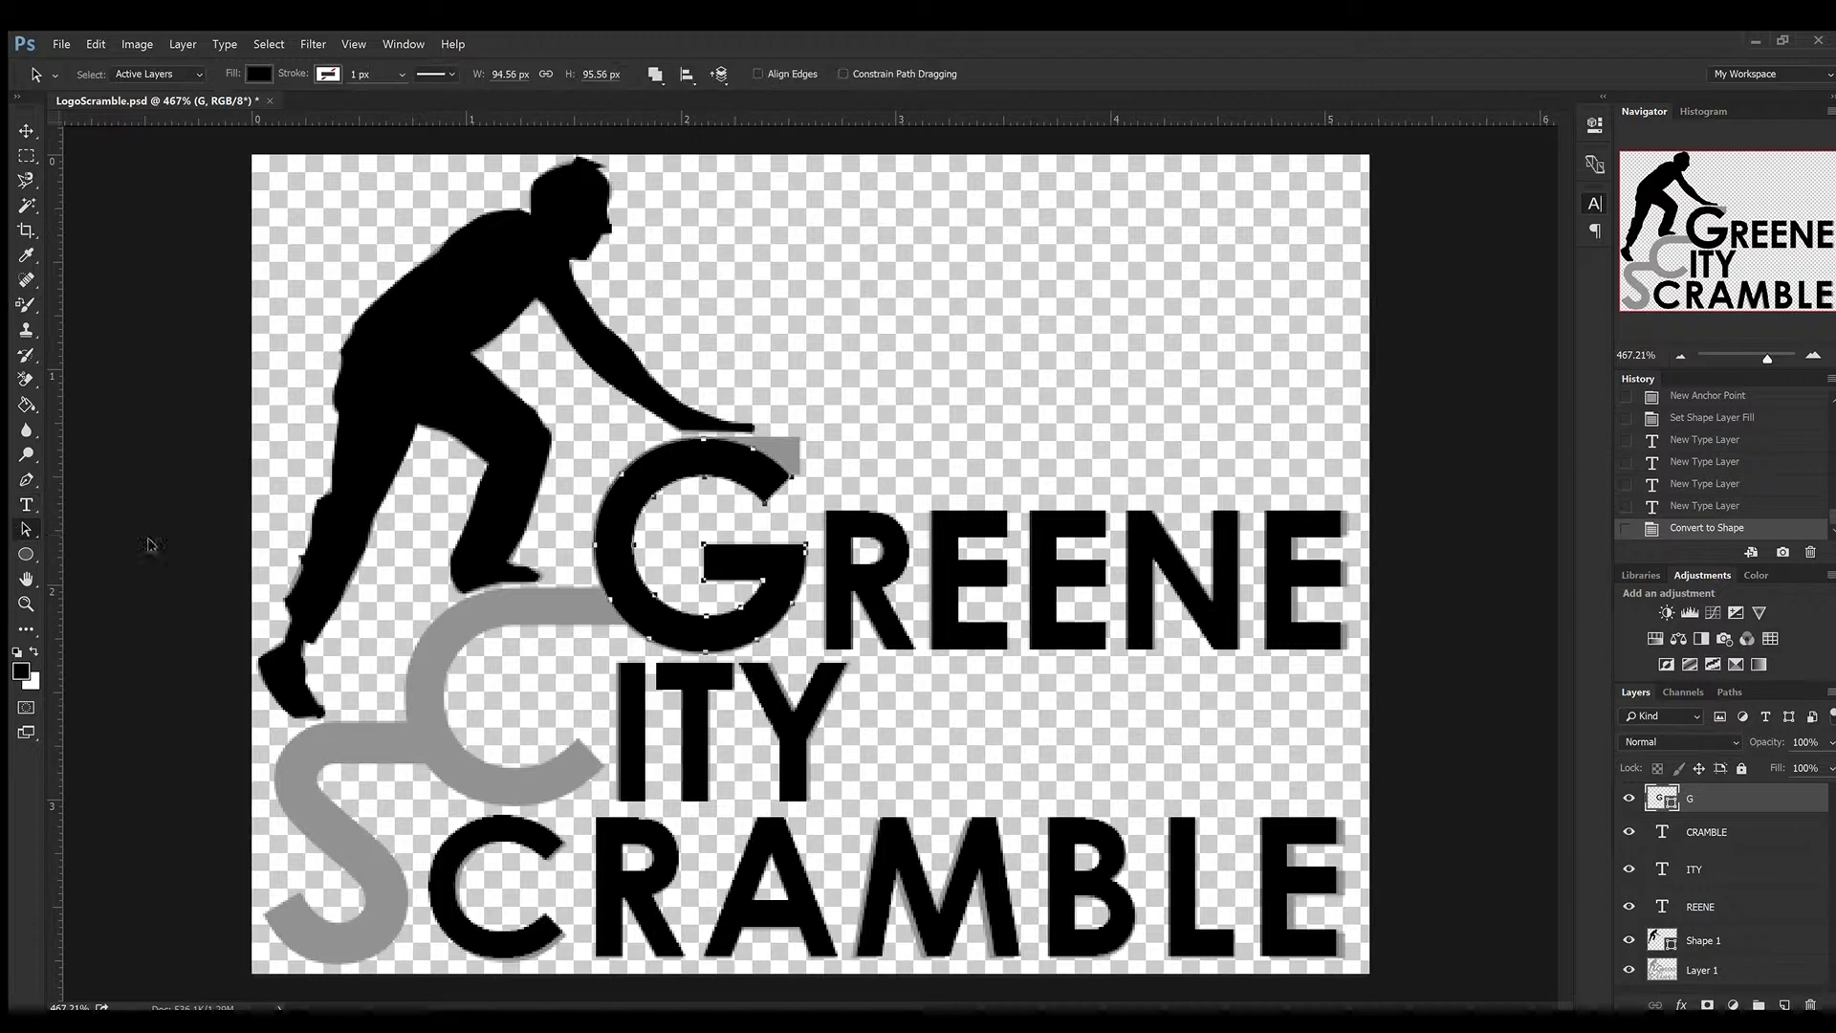
click(788, 496)
click(781, 496)
drag(761, 502, 796, 474)
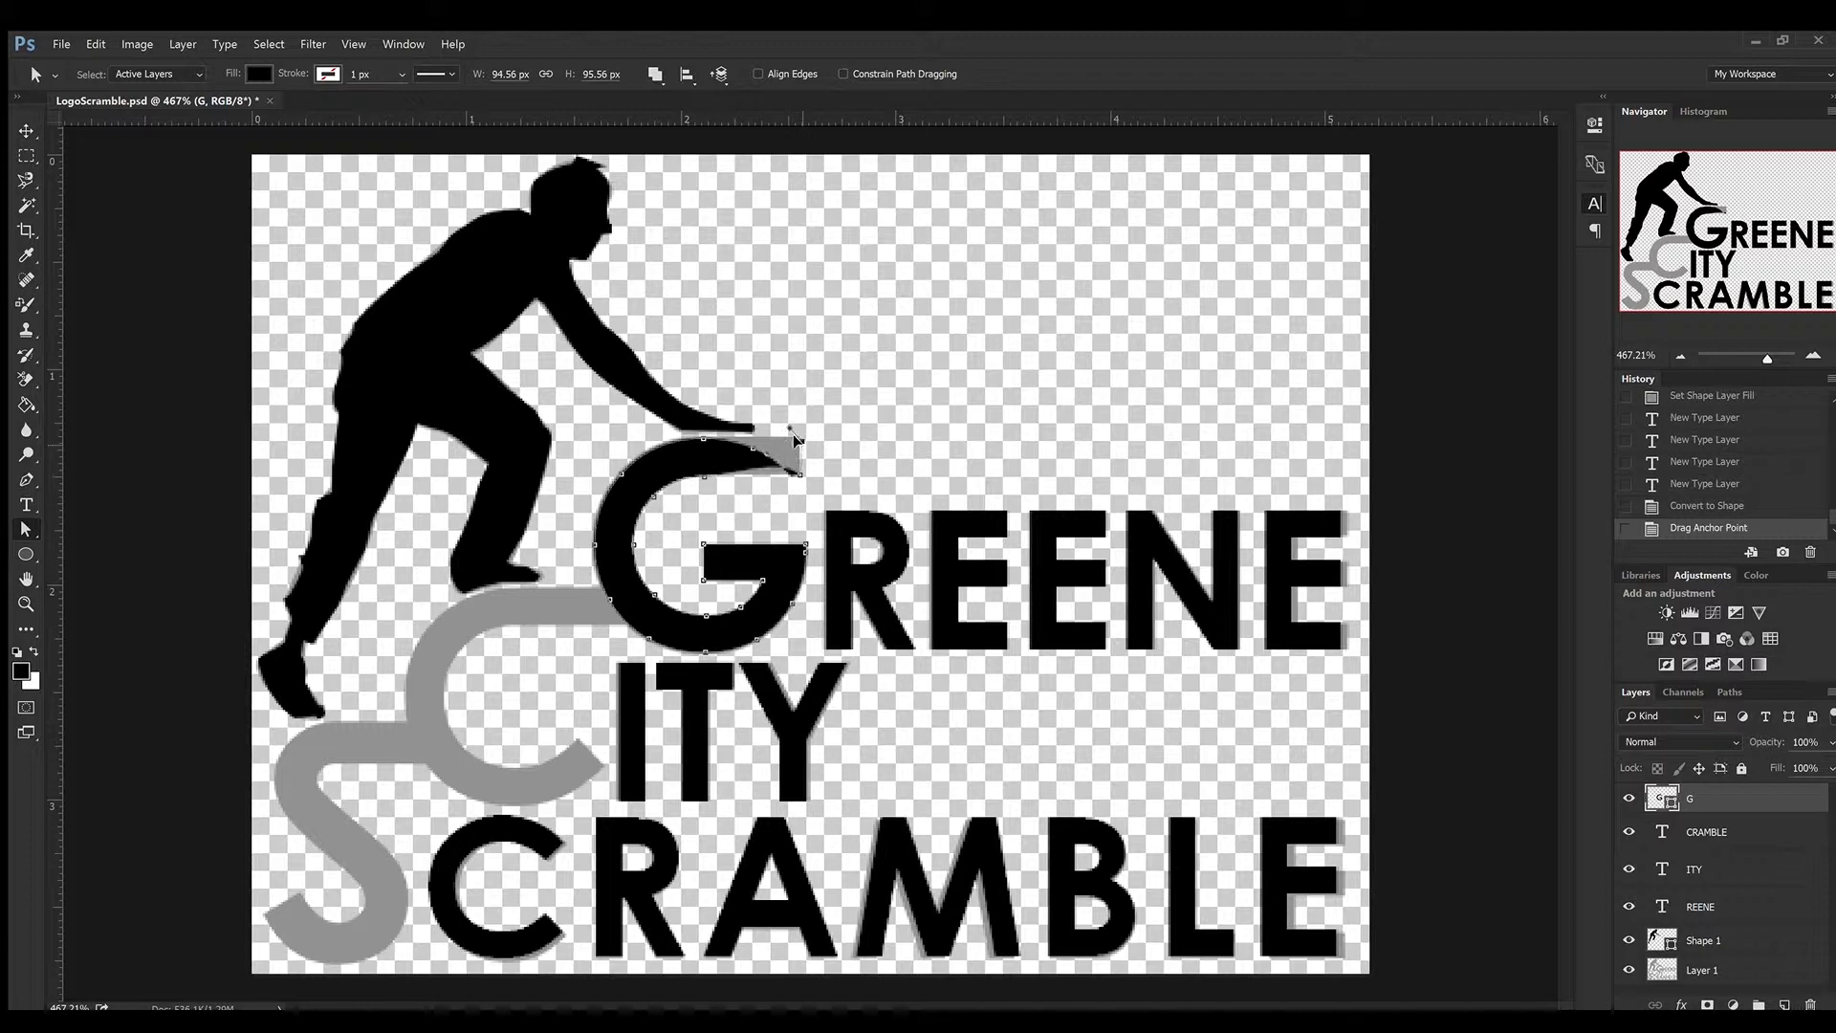
- Reshape the G's upper arm with its anchor and control points so its edges follow the straight grey bar
drag(788, 438, 734, 430)
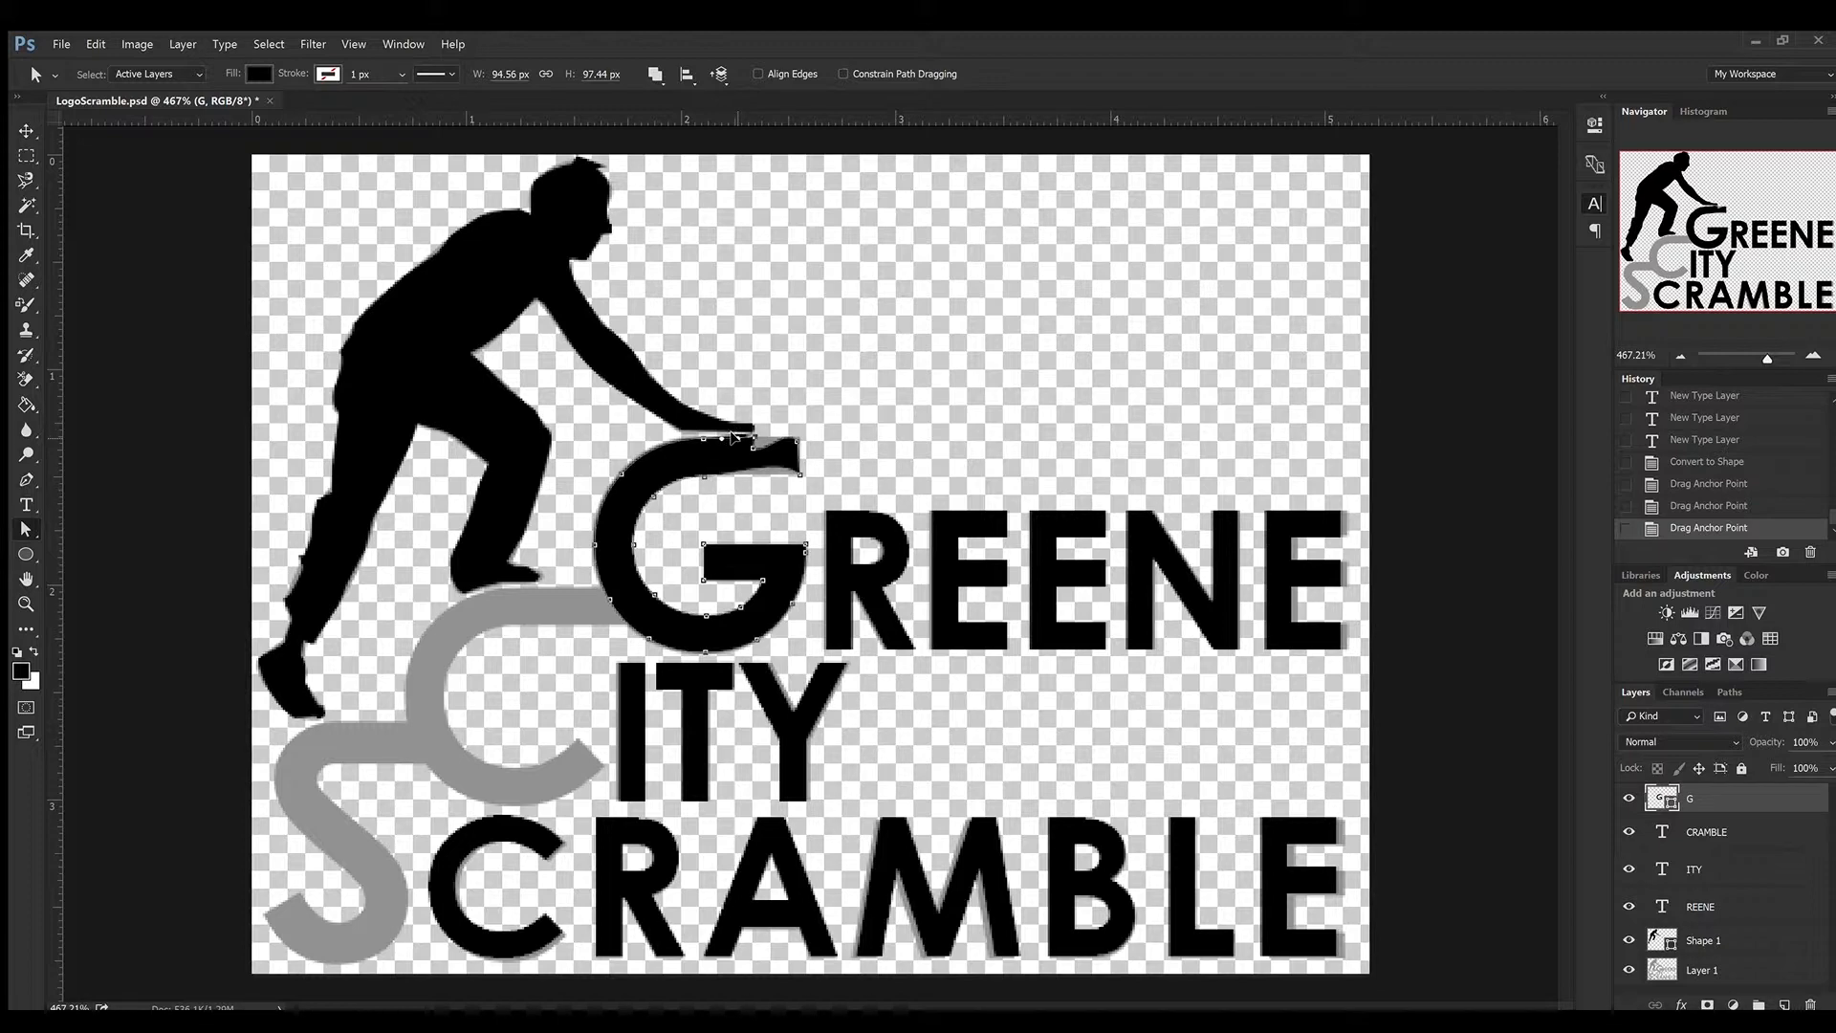
drag(733, 437, 762, 437)
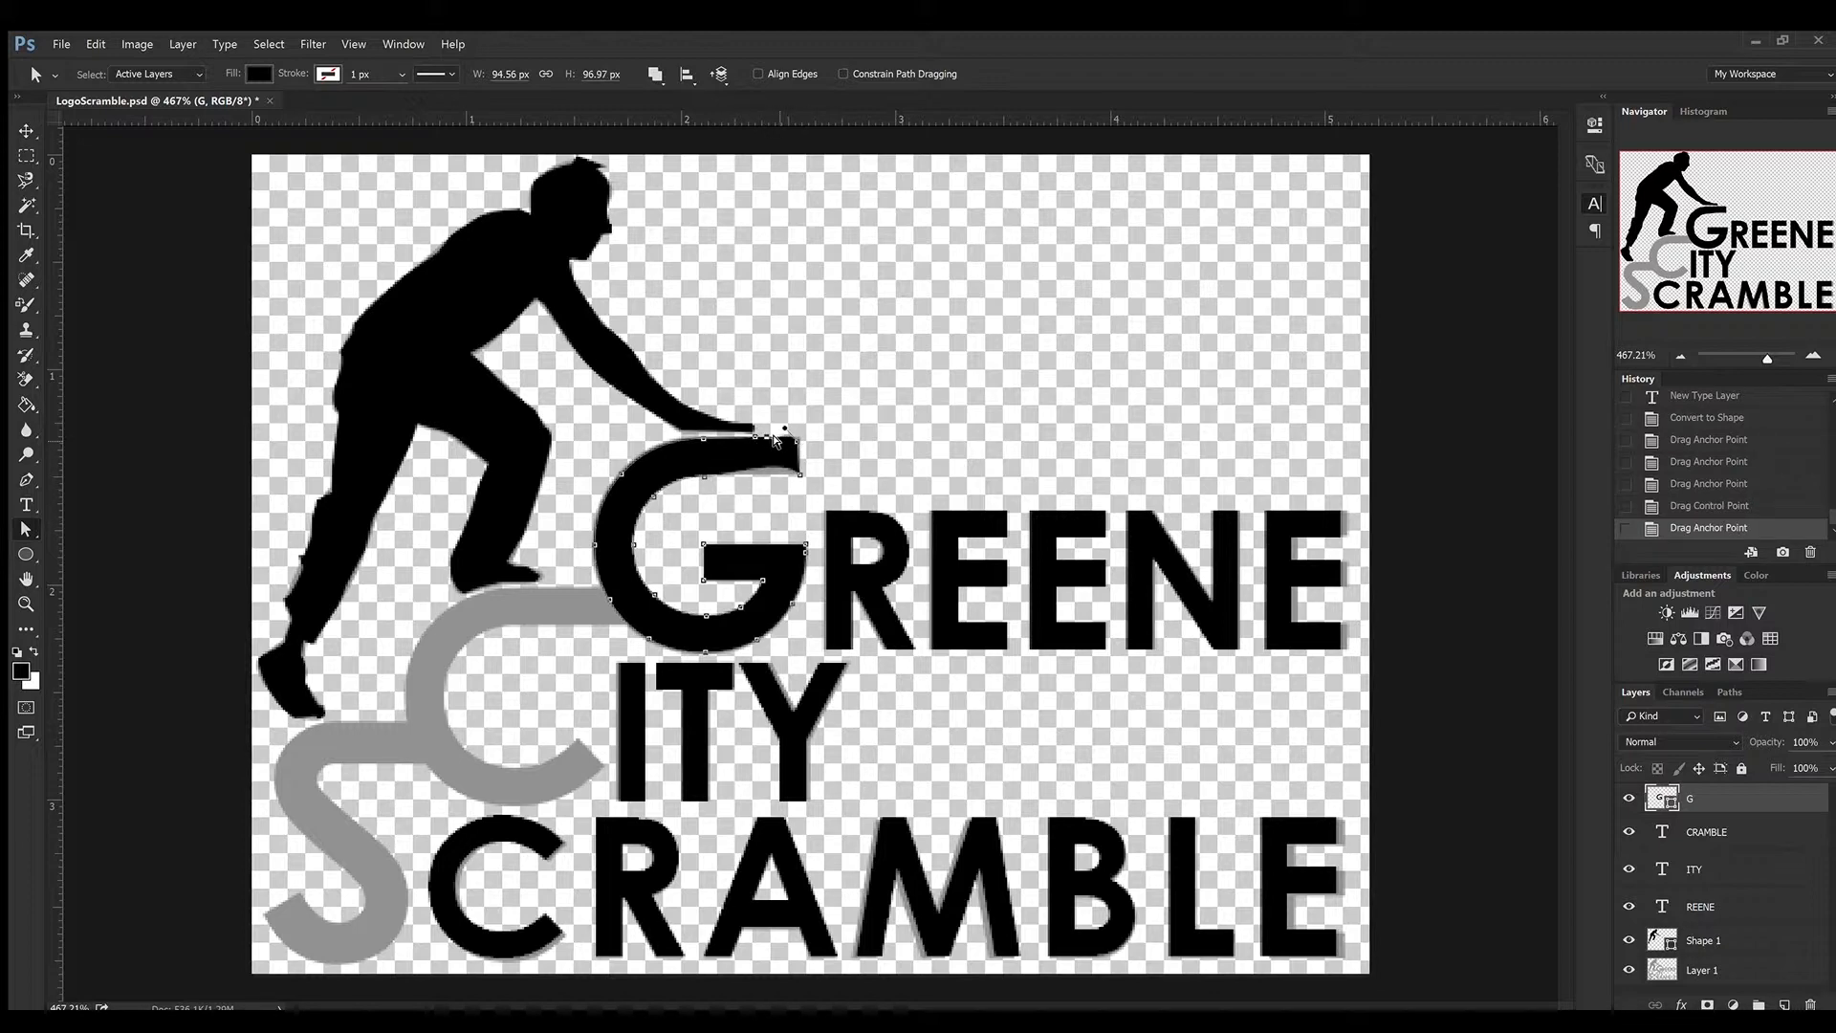
drag(779, 435, 774, 444)
drag(775, 470, 775, 473)
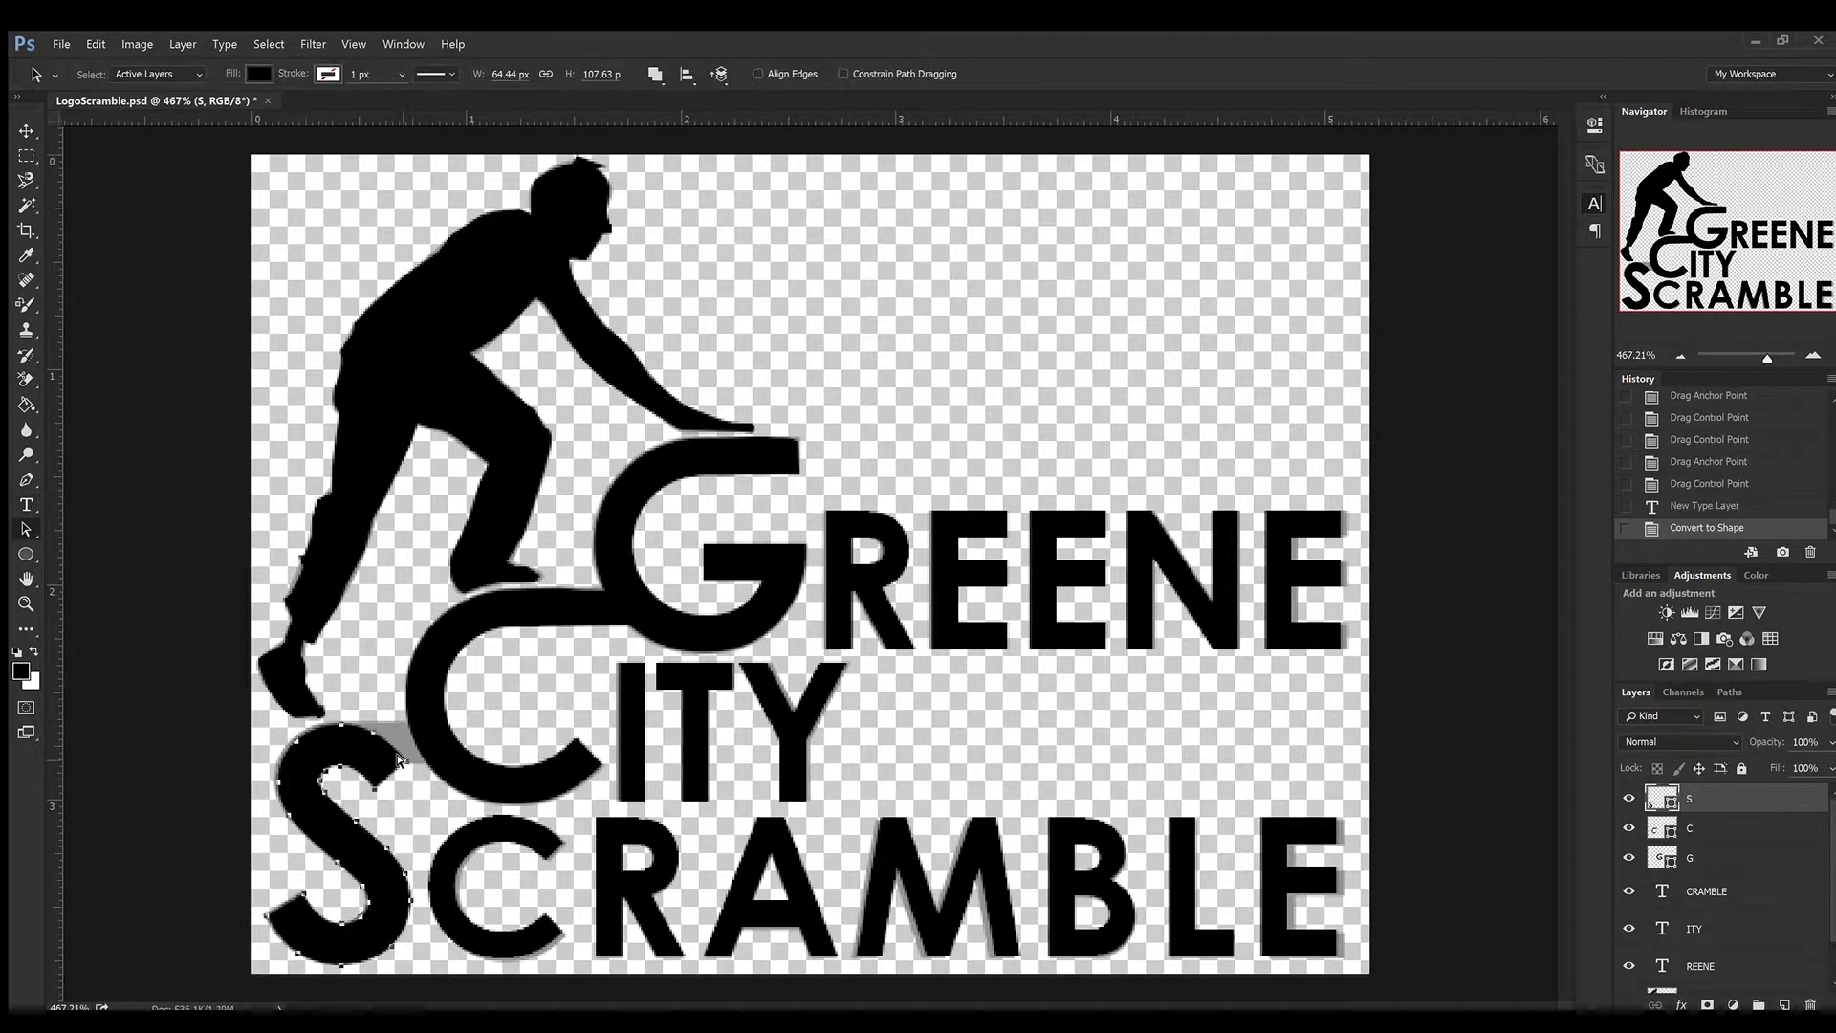
- Extend the upper end of the S shape to meet the large C by moving its end anchor points
drag(399, 759, 443, 729)
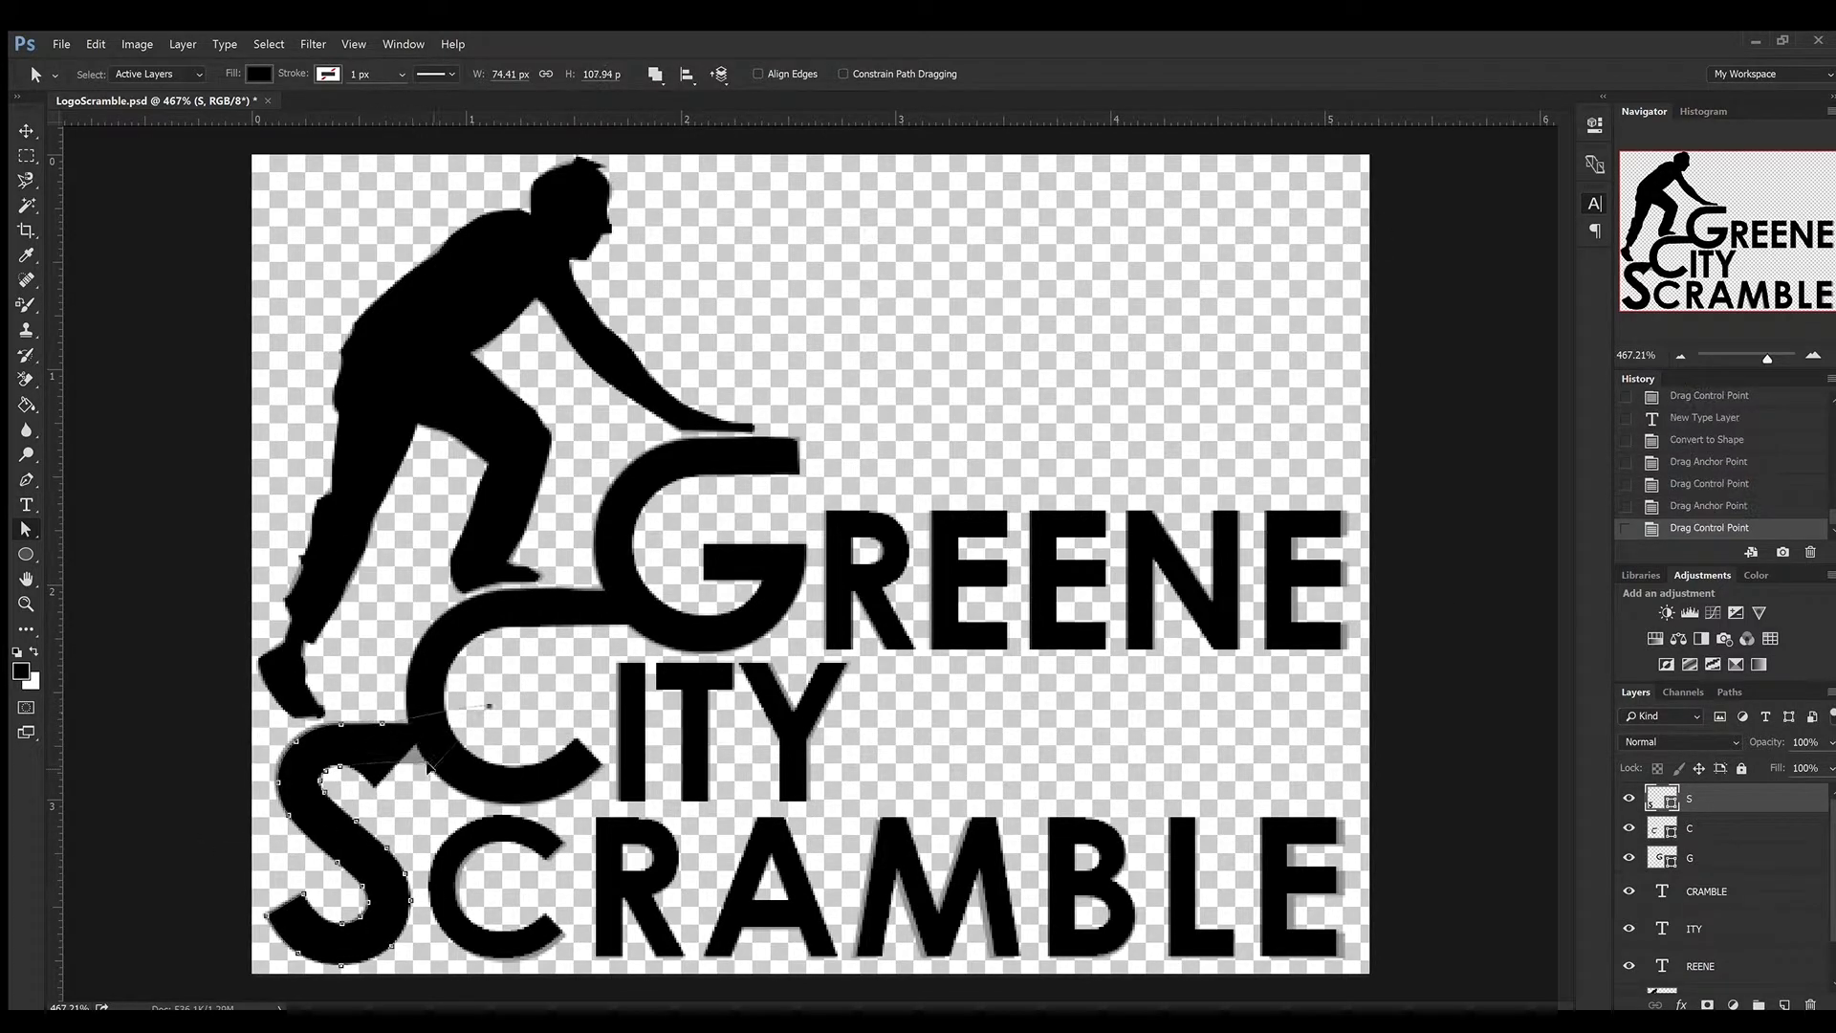
drag(375, 789, 442, 761)
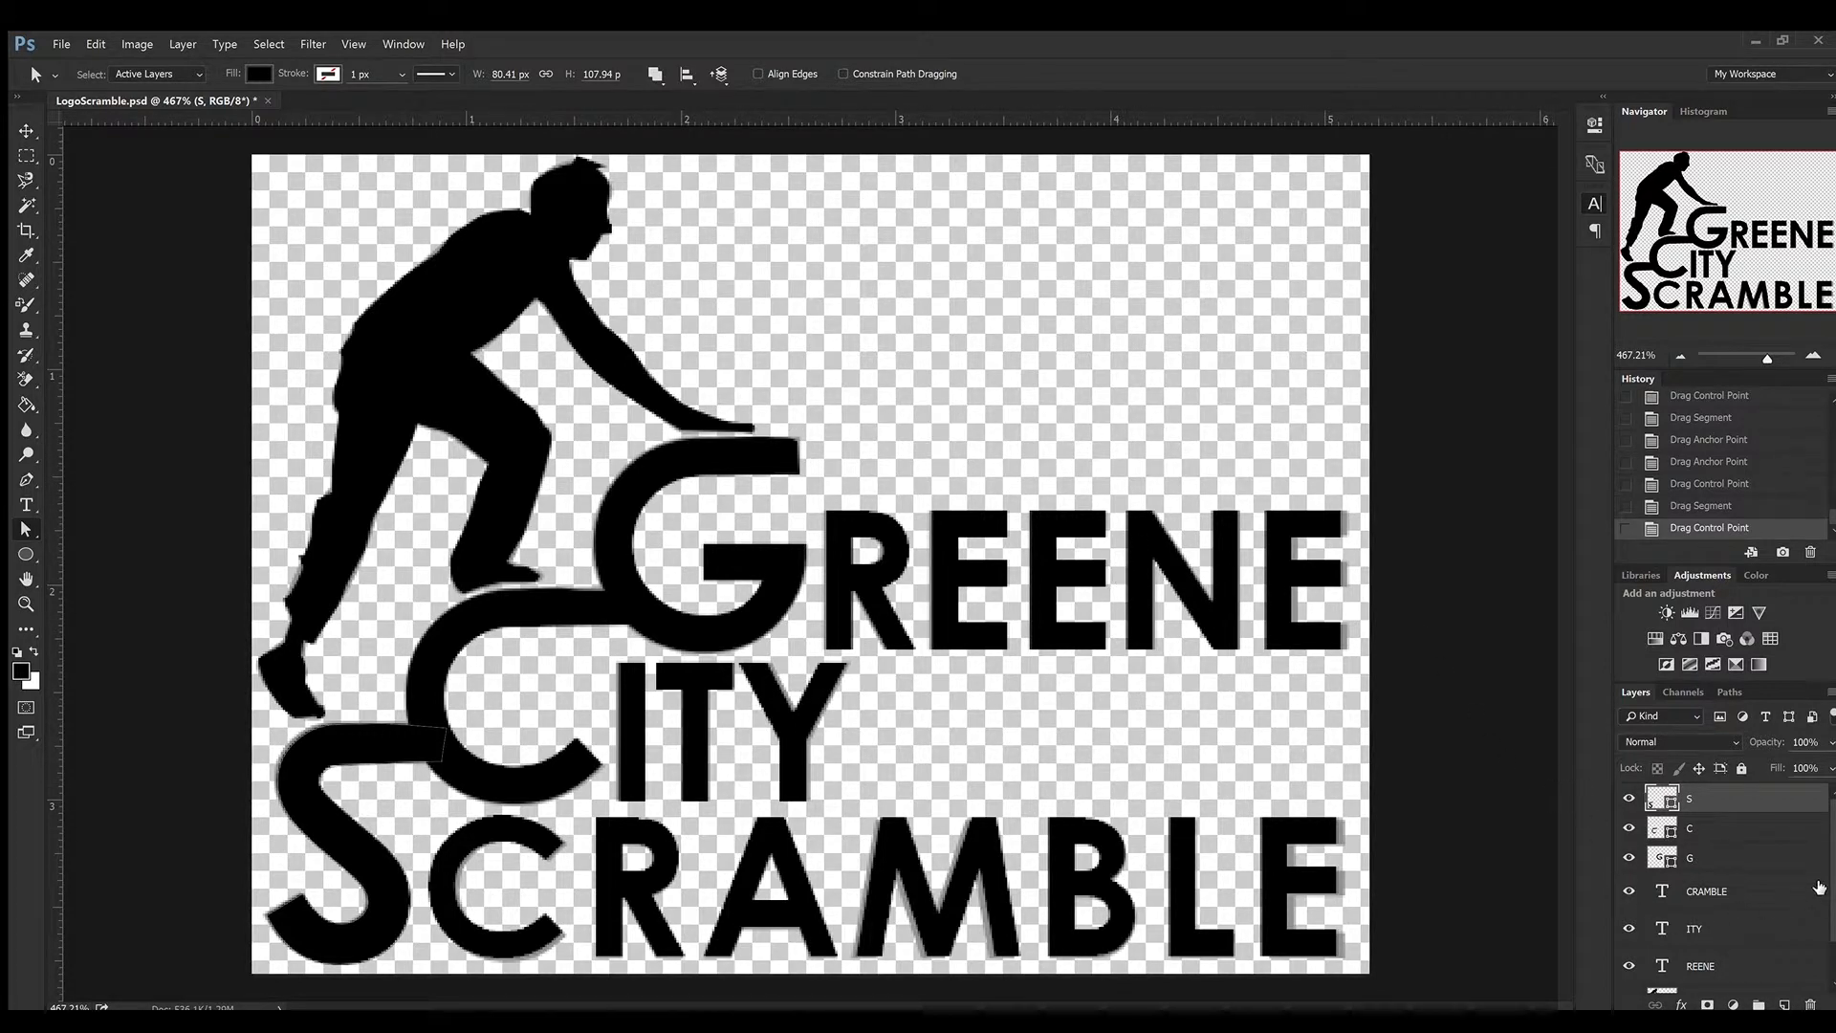
- Hide the original logo on Layer 1 and select the CRAMBLE text layer
scroll(1769, 899, down, 1)
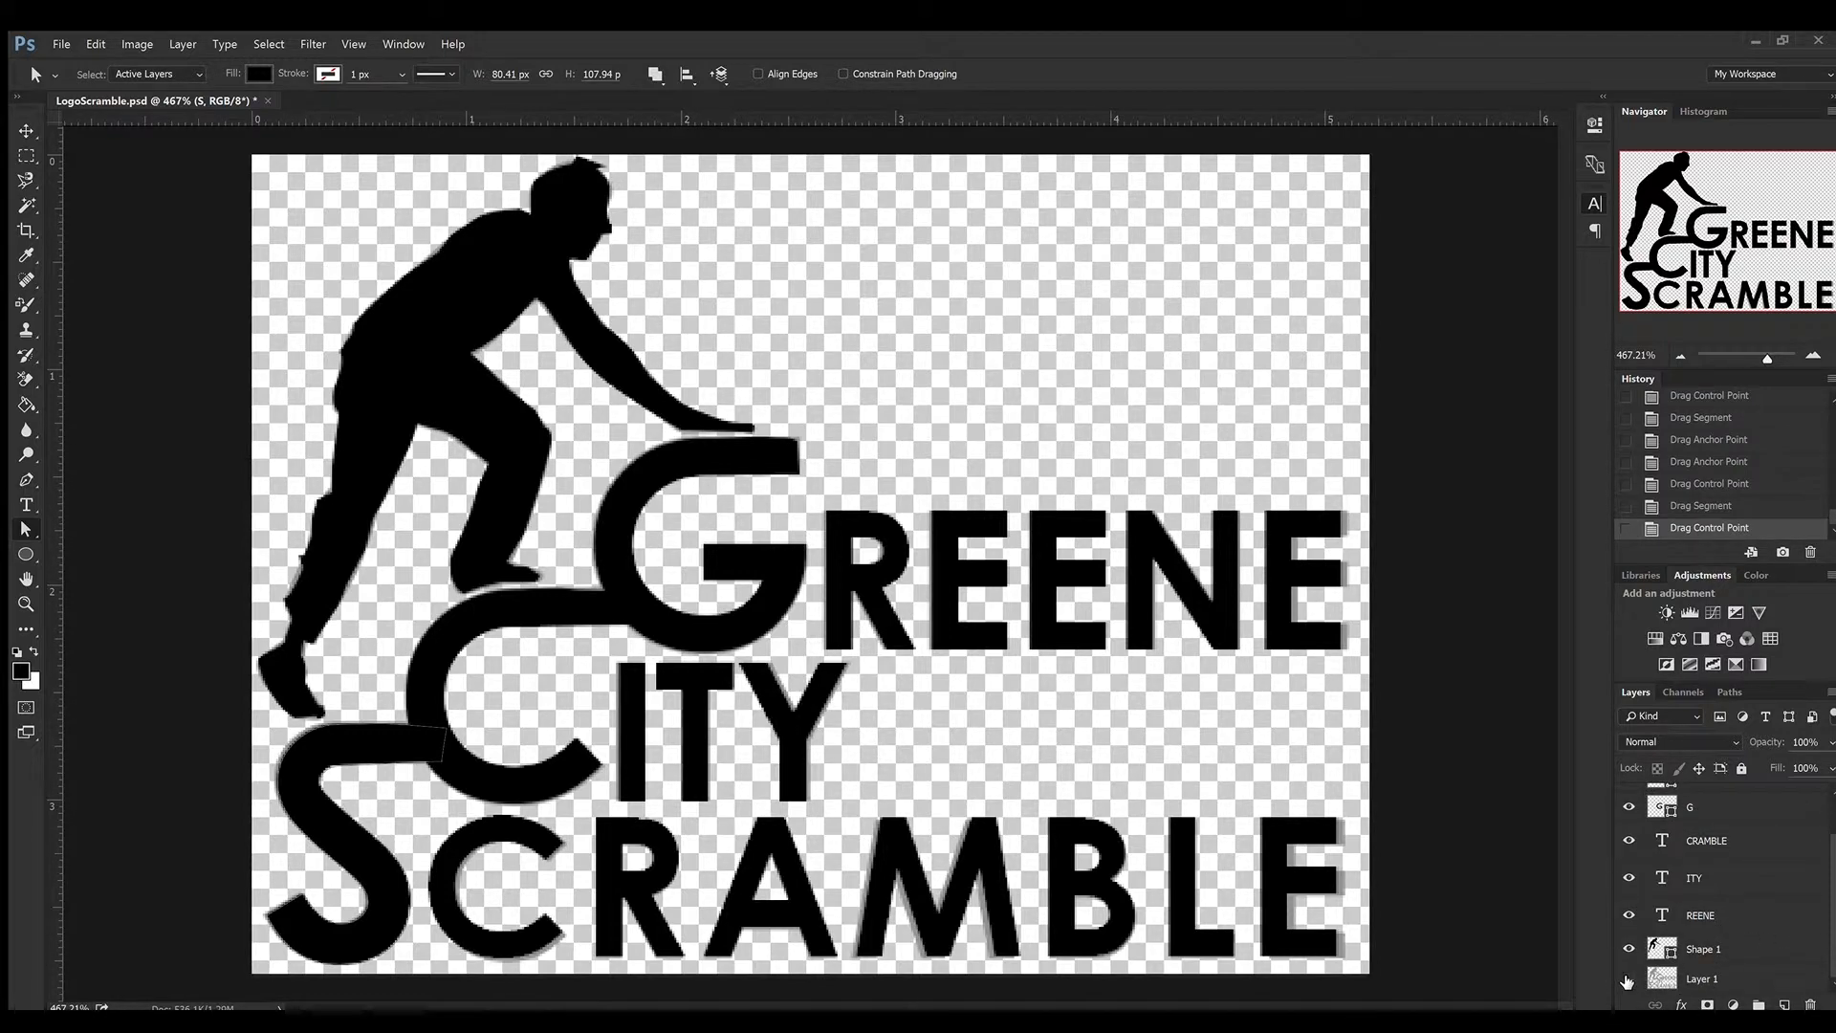
click(1628, 979)
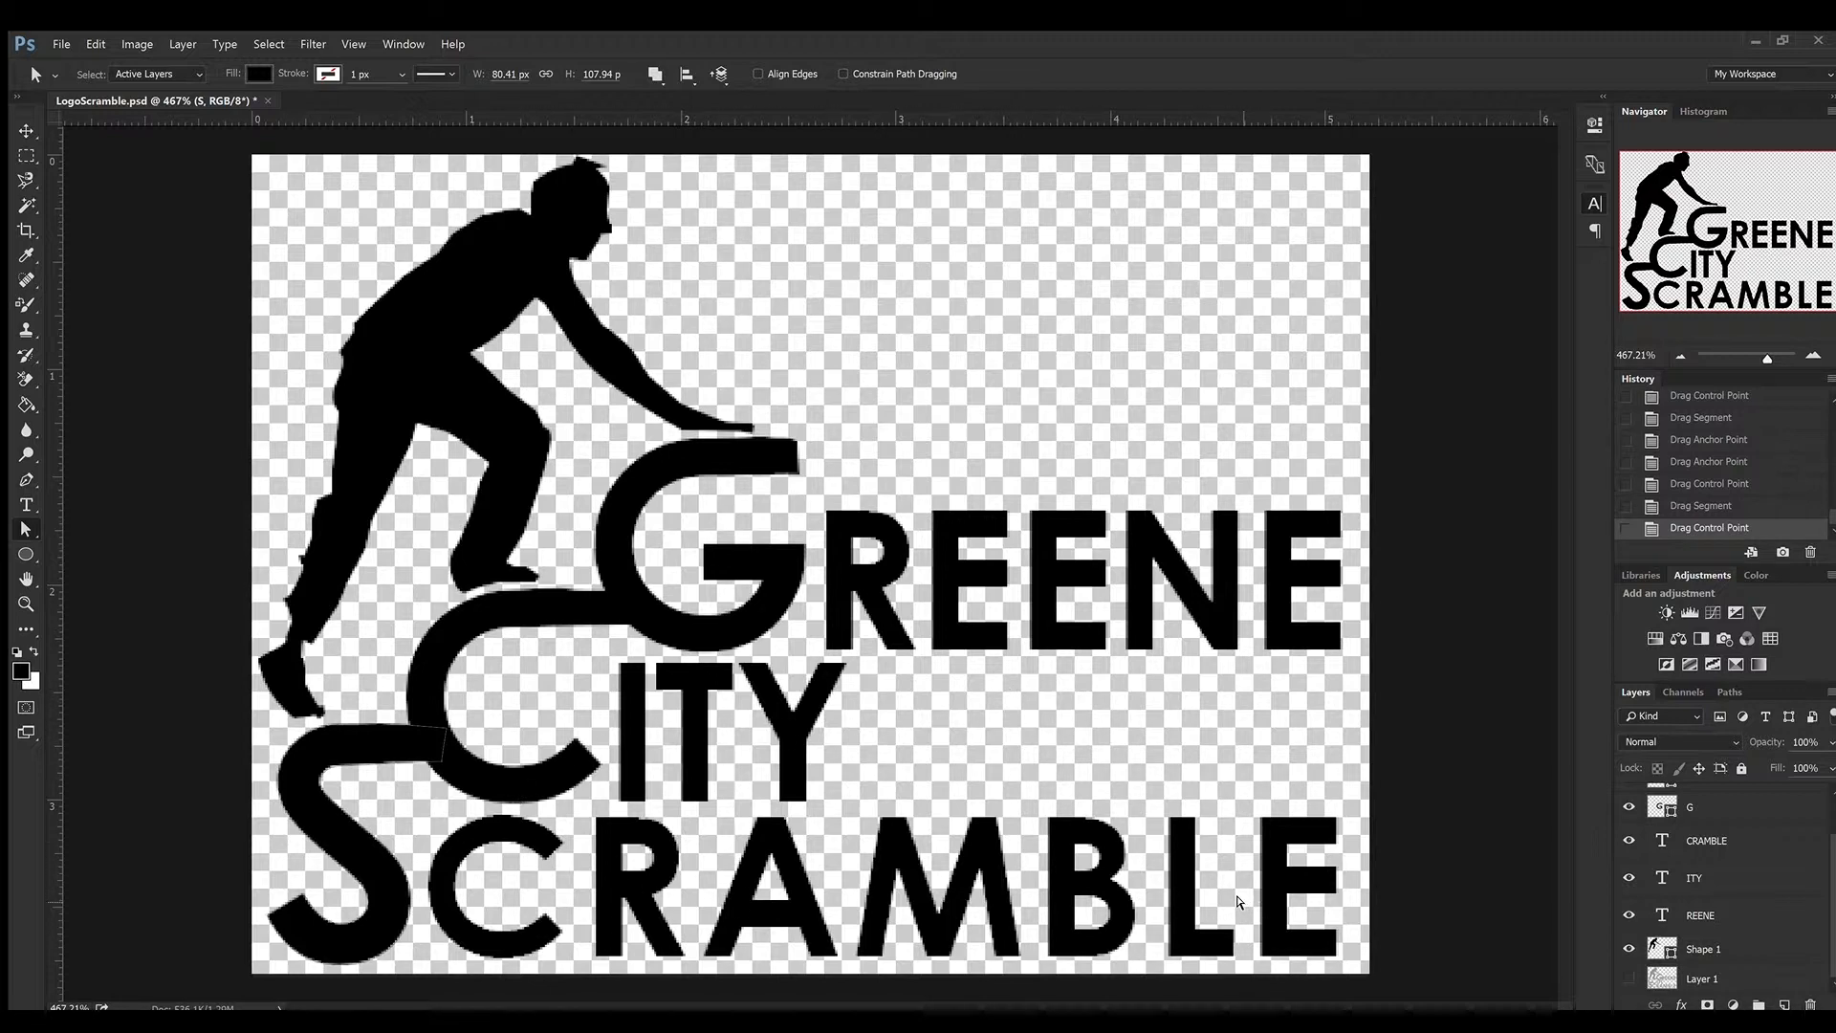
click(1734, 842)
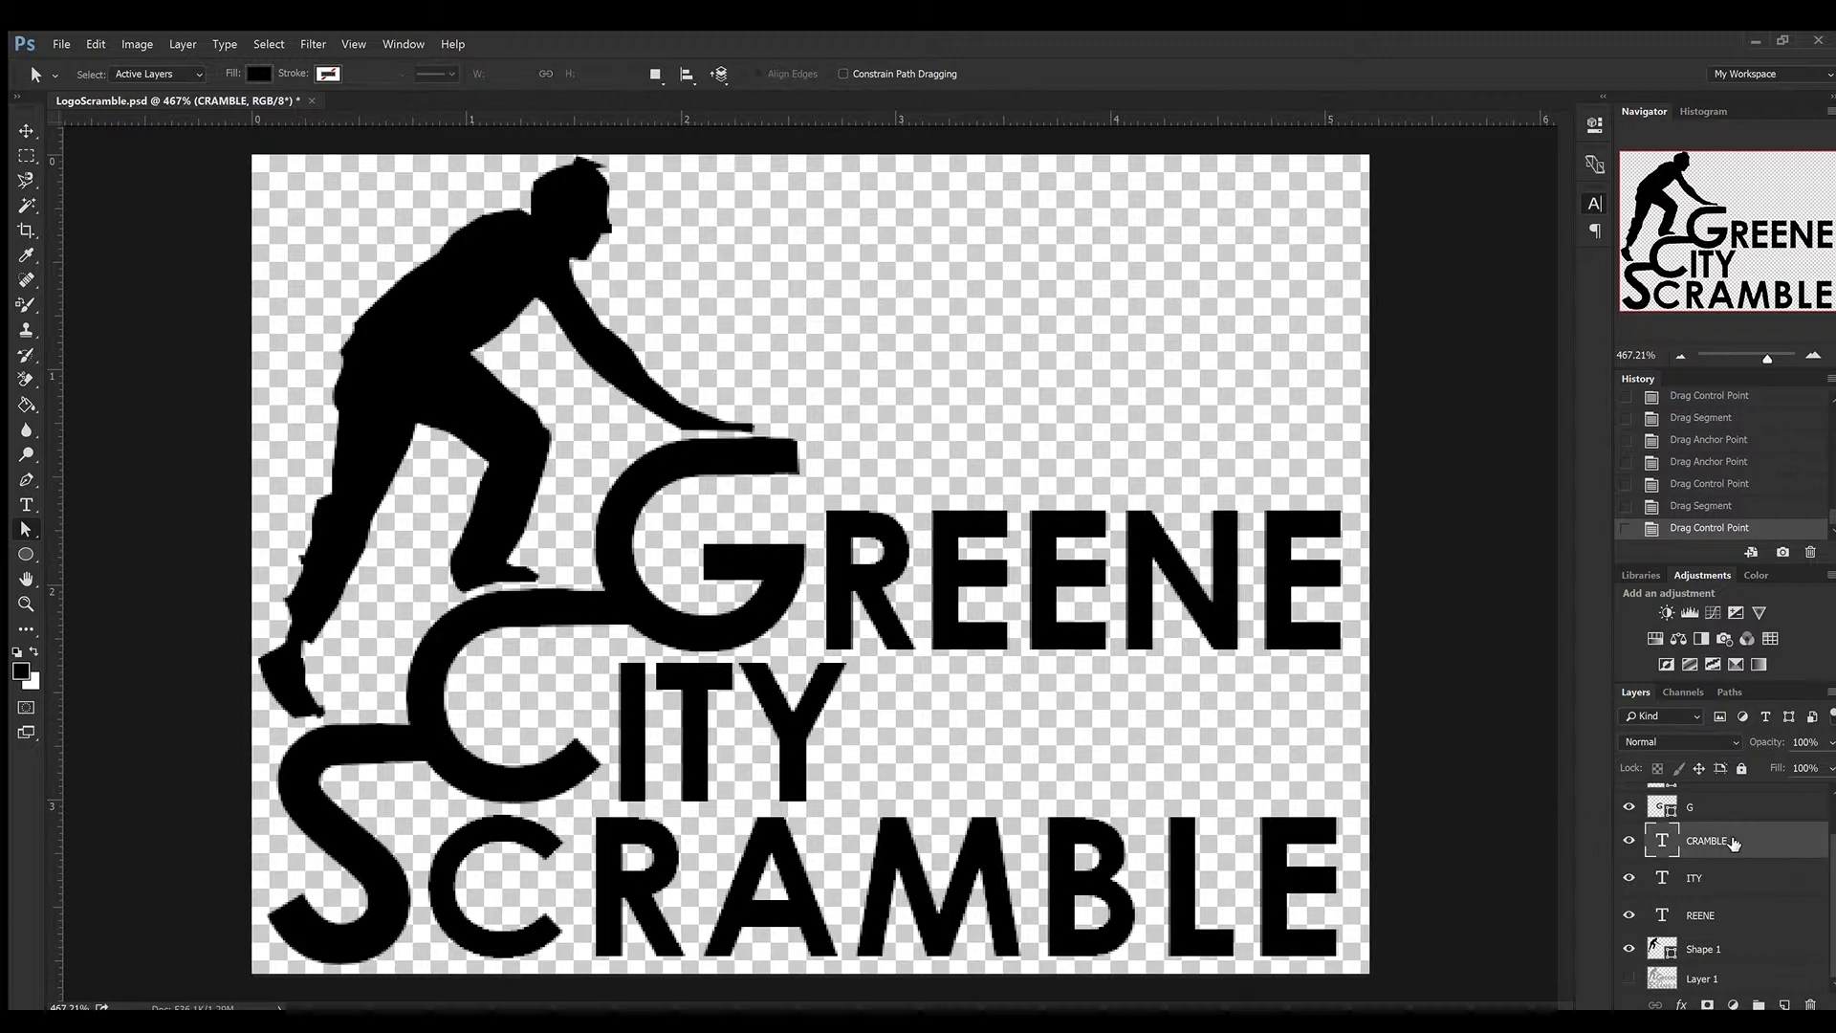